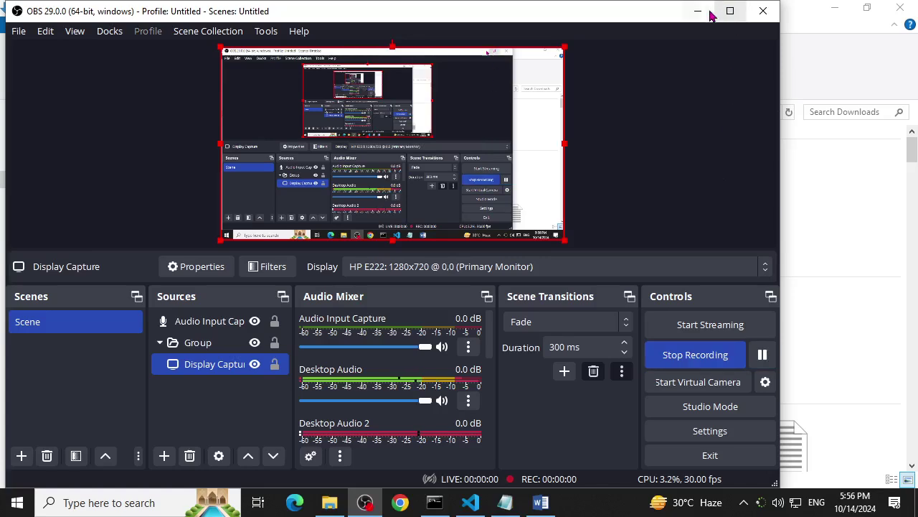
Step: Bring the Word shortcut-keys document to the front and scroll down to page 2
left_click(699, 12)
left_click(544, 505)
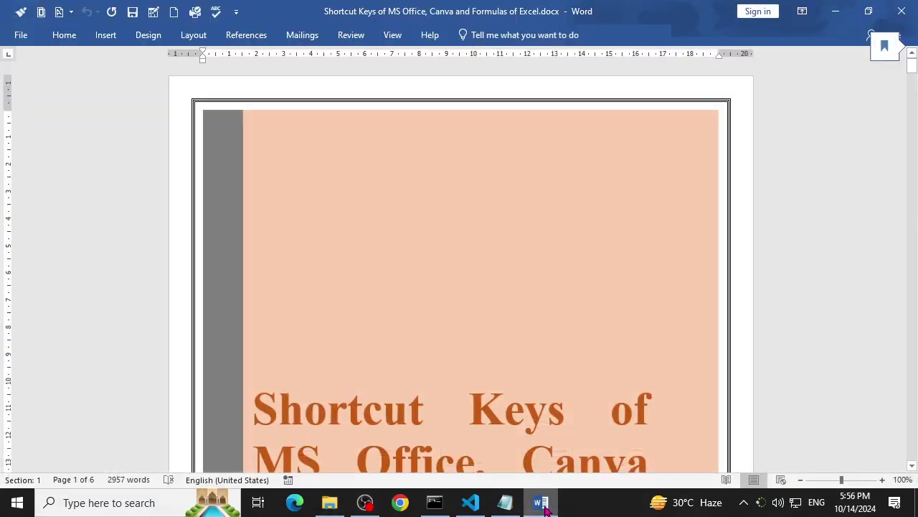
scroll(468, 344, "down", 3)
scroll(467, 344, "down", 3)
scroll(467, 345, "down", 5)
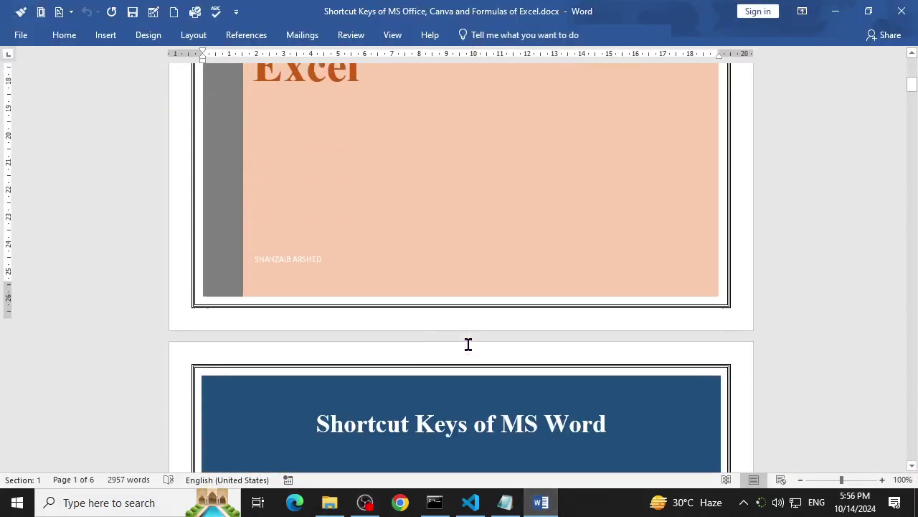
scroll(467, 344, "down", 5)
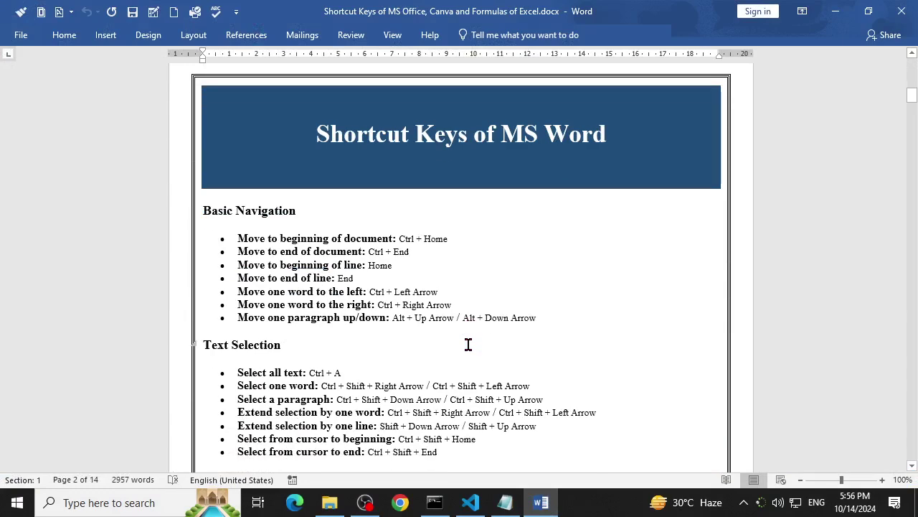
scroll(357, 314, "down", 2)
scroll(357, 314, "down", 1)
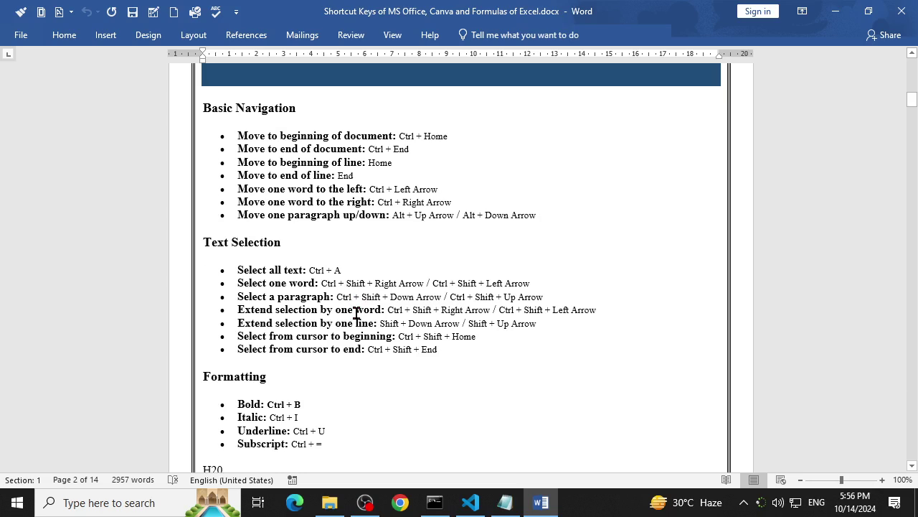
Step: Select the first two navigation lines, then the Formatting heading through Subscript, and deselect
left_click_drag(255, 138, 394, 146)
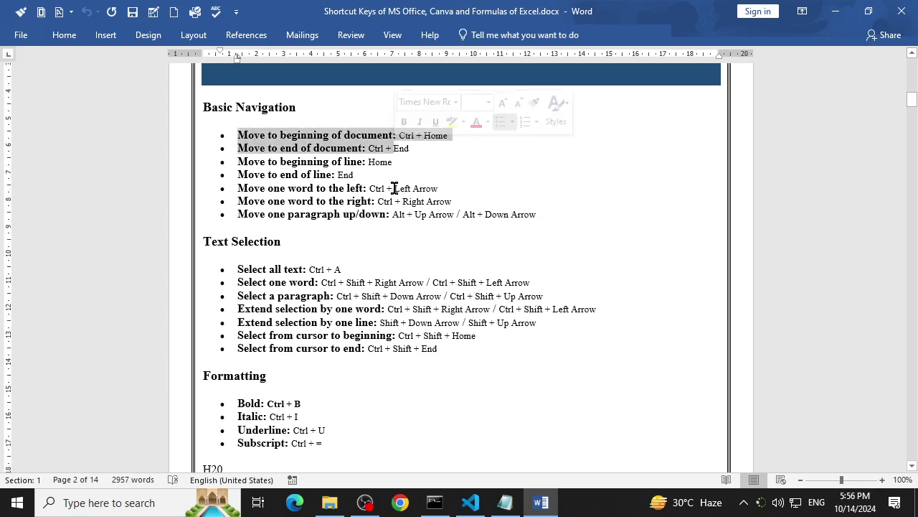
scroll(397, 232, "down", 3)
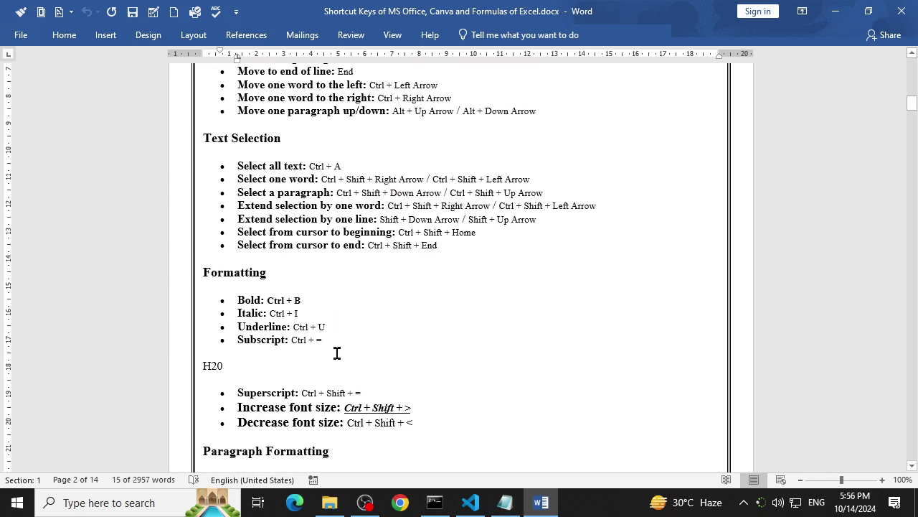
left_click_drag(337, 352, 216, 283)
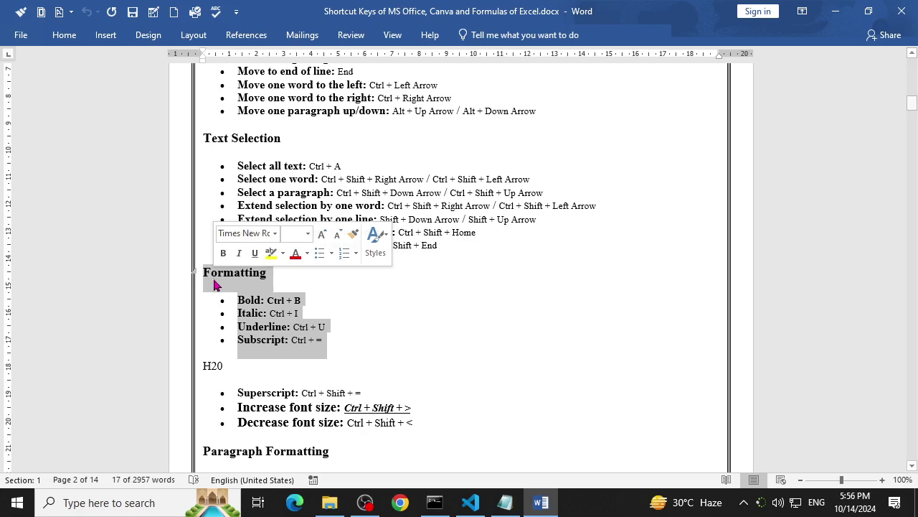
left_click(315, 335)
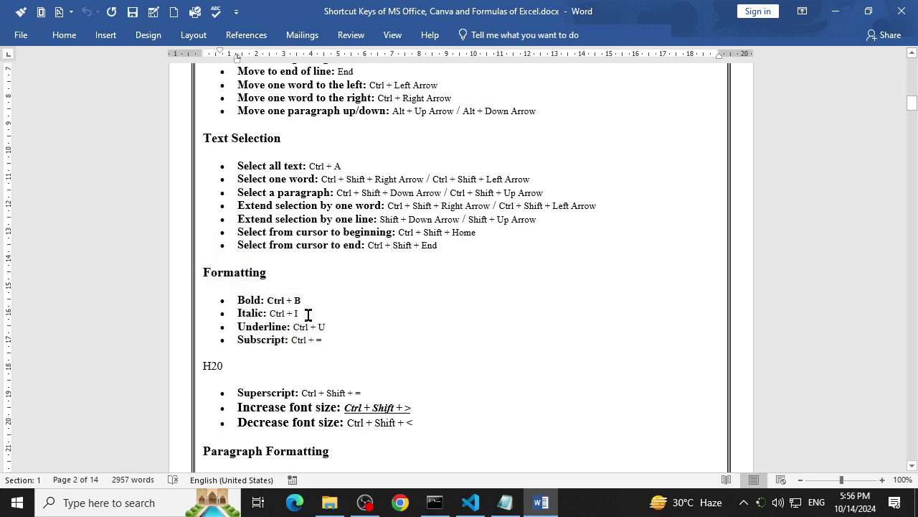
Step: Remove bold from the 'Ctrl + B' text on the Bold line with Ctrl+B
scroll(315, 334, "up", 1, "ctrl")
scroll(309, 334, "up", 5, "ctrl")
scroll(290, 336, "up", 6, "ctrl")
scroll(290, 336, "up", 3, "ctrl")
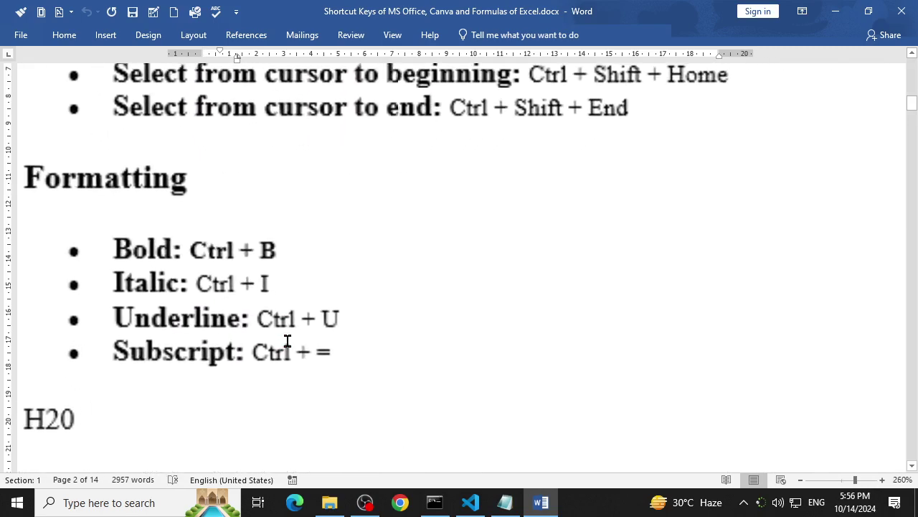
scroll(287, 339, "up", 3, "ctrl")
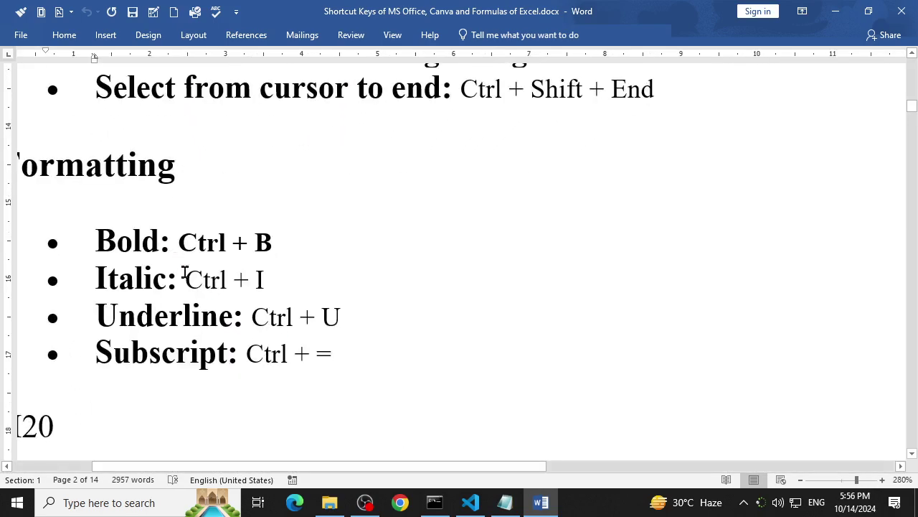
left_click_drag(273, 247, 205, 249)
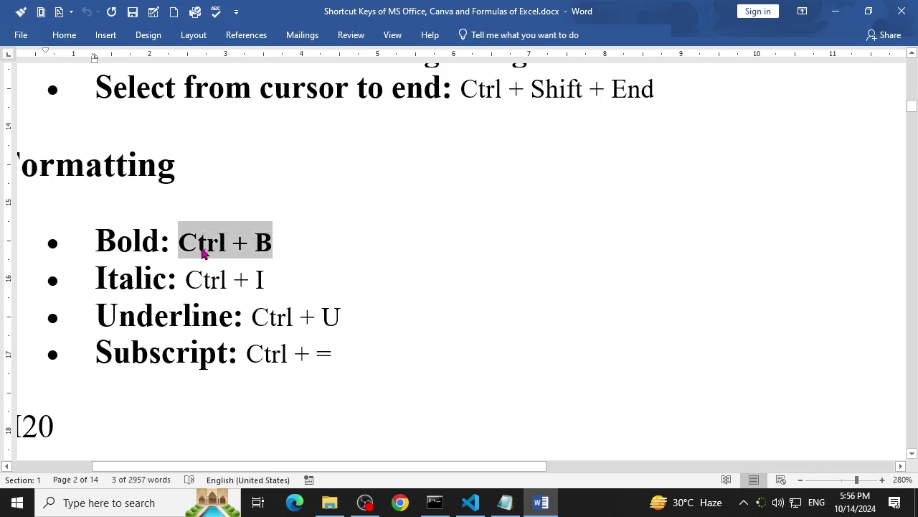
key("ctrl+b")
left_click(343, 287)
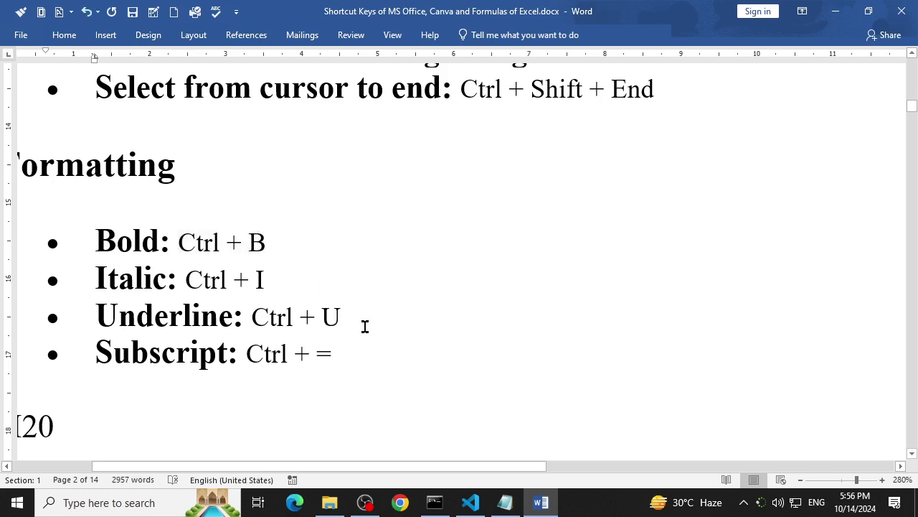
Step: Give the 'Ctrl + U' text on the Underline line an orange font colour
left_click_drag(357, 316, 264, 316)
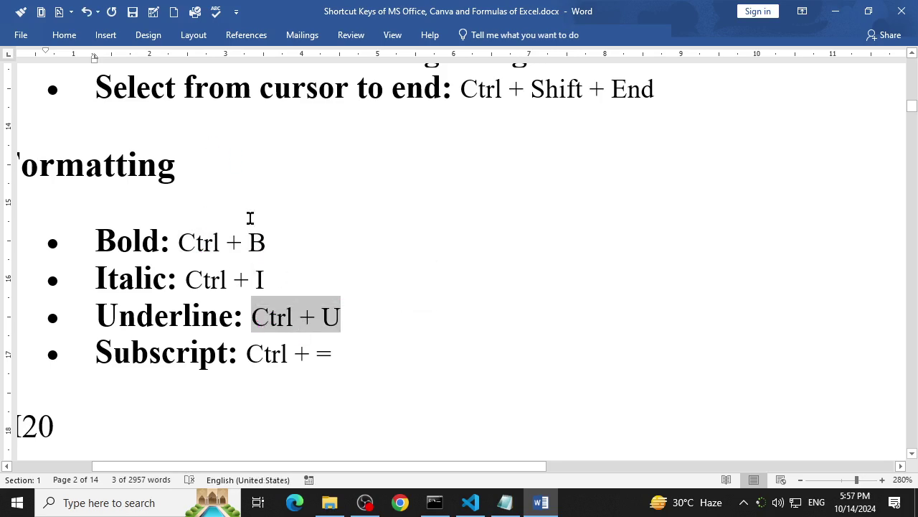
left_click(72, 40)
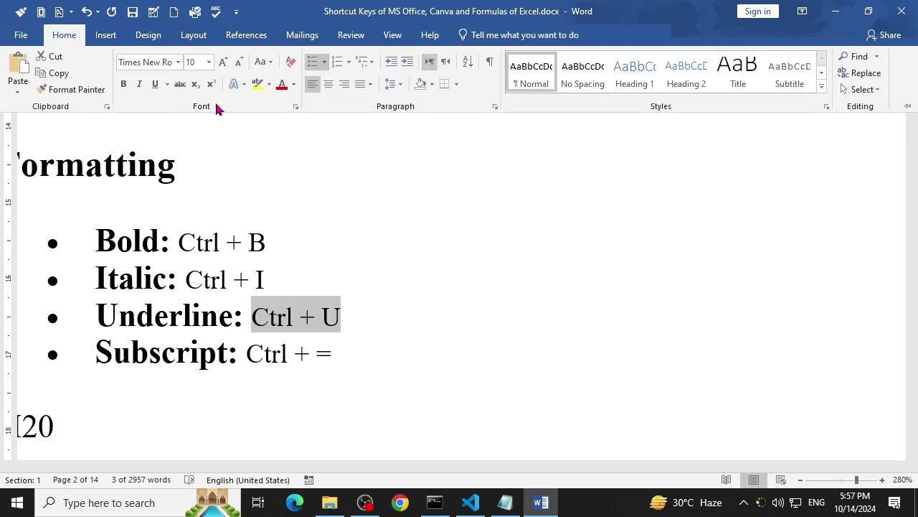
left_click(292, 84)
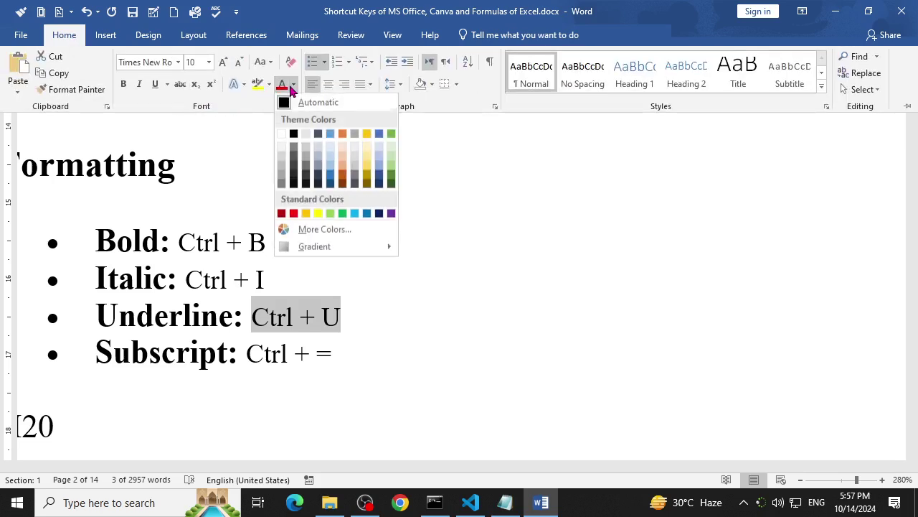
left_click(347, 188)
left_click(556, 465)
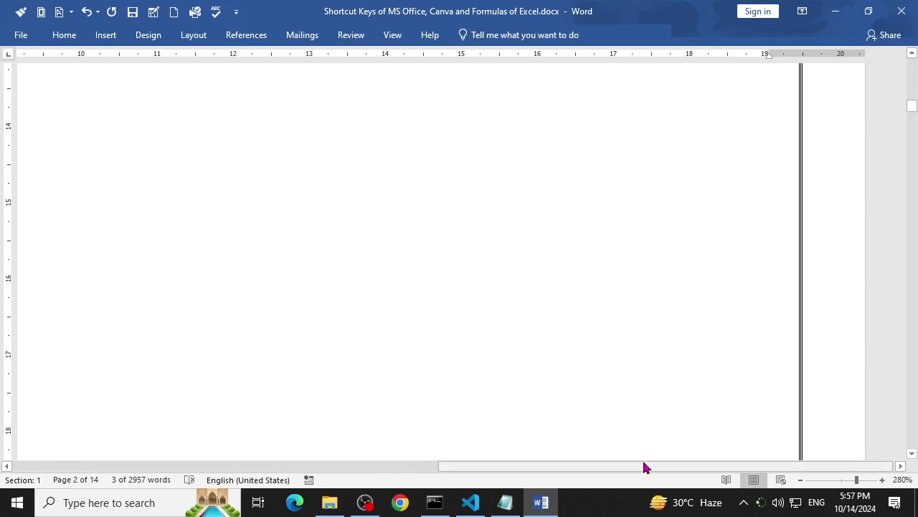
left_click_drag(643, 467, 281, 453)
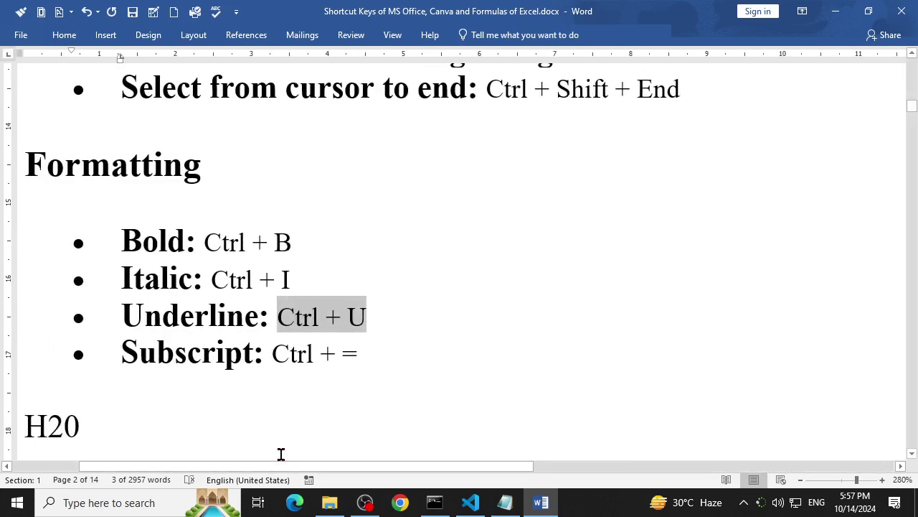
left_click(310, 406)
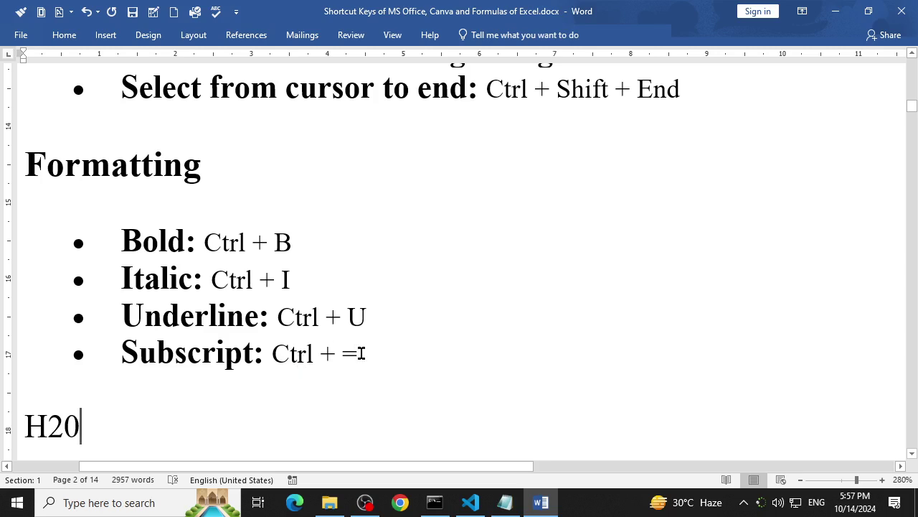
left_click_drag(361, 353, 277, 359)
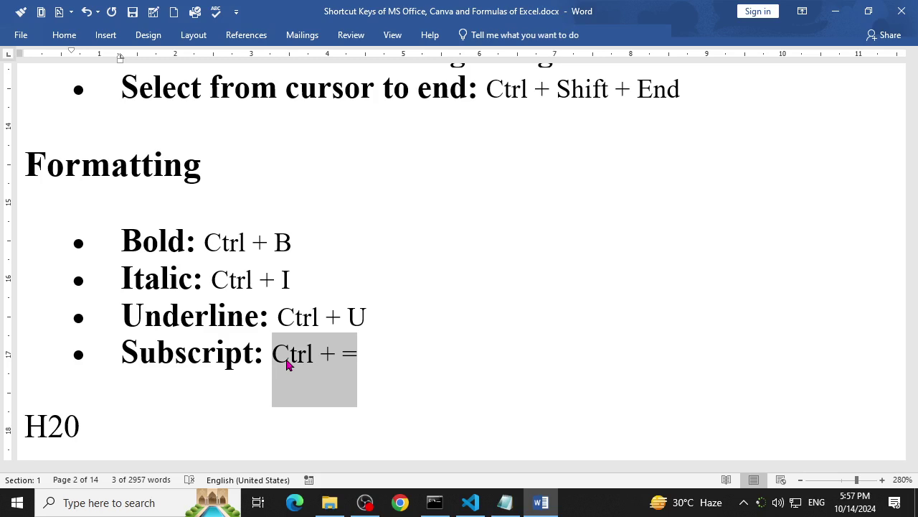
key("ctrl+b")
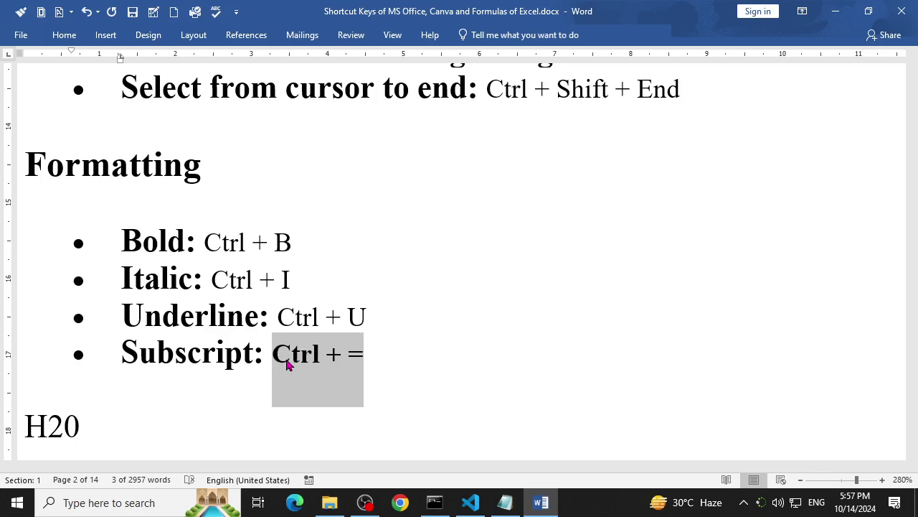
key("ctrl+b")
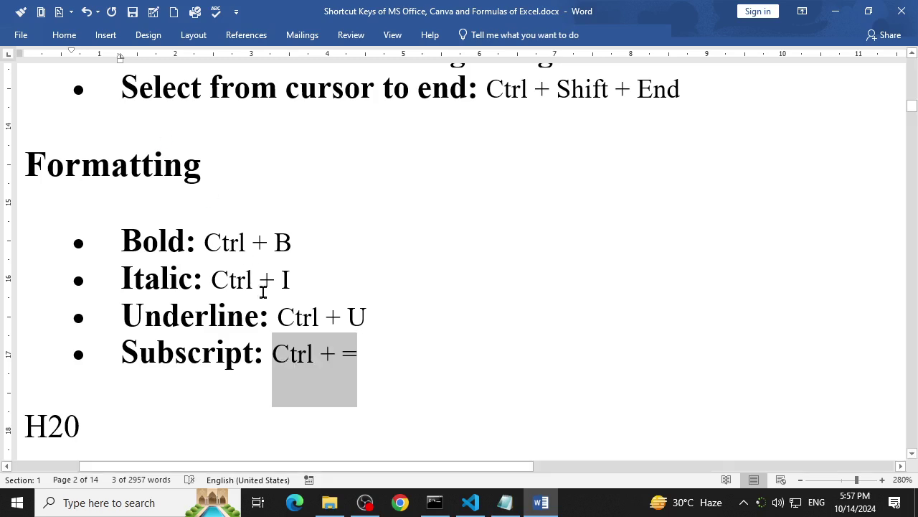
left_click_drag(292, 280, 192, 281)
left_click_drag(369, 322, 280, 324)
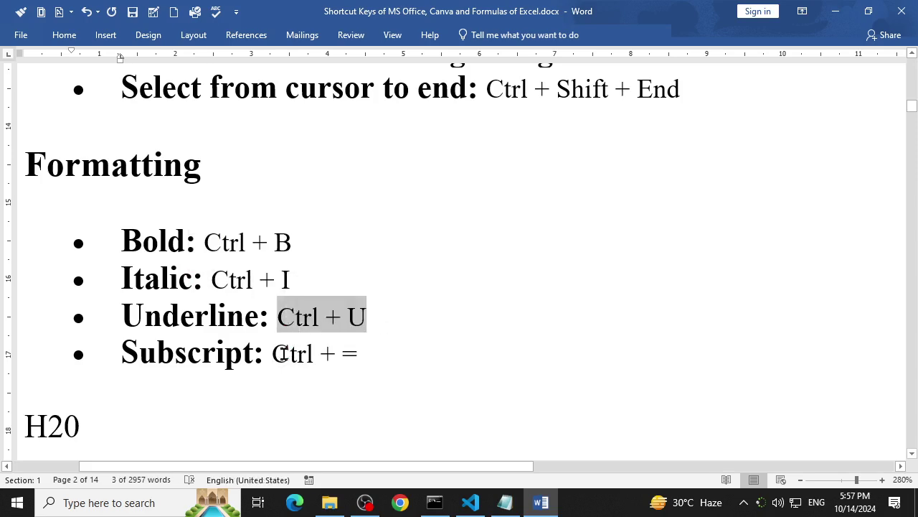
key("ctrl+i")
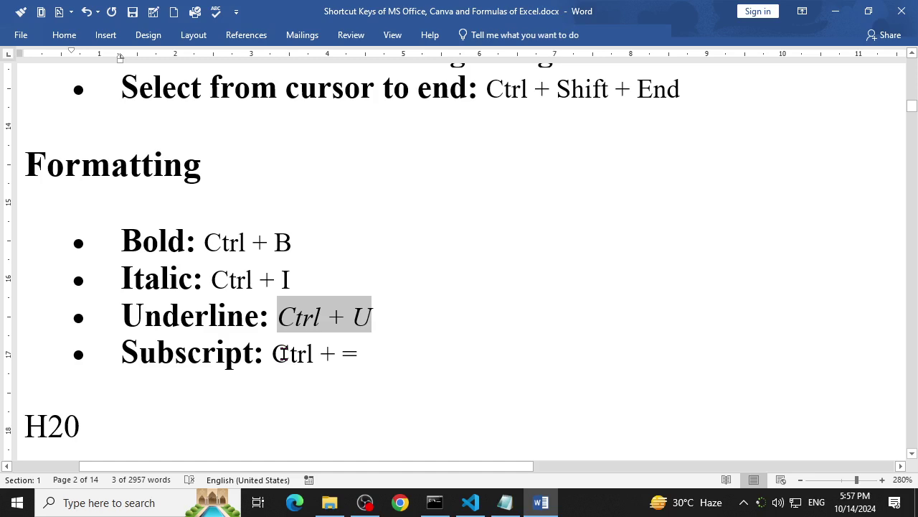
key("ctrl+z")
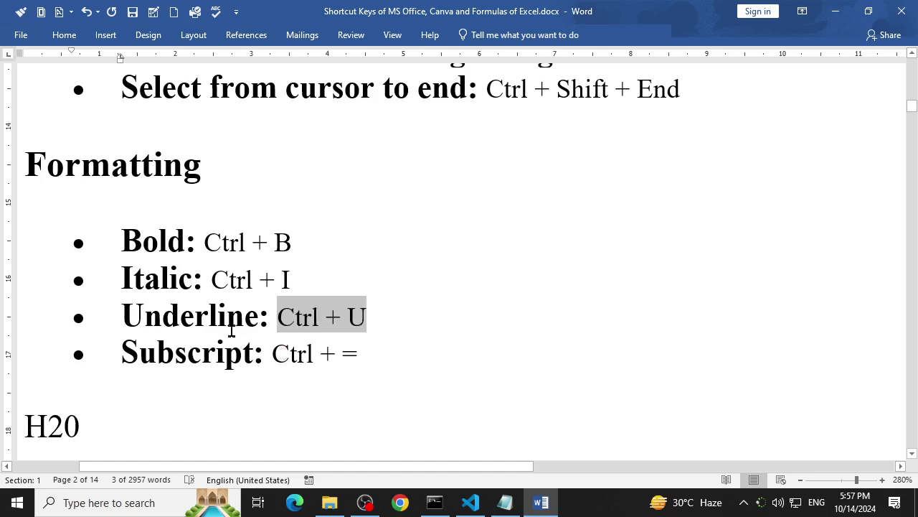
left_click_drag(373, 347, 132, 240)
scroll(219, 312, "up", 3)
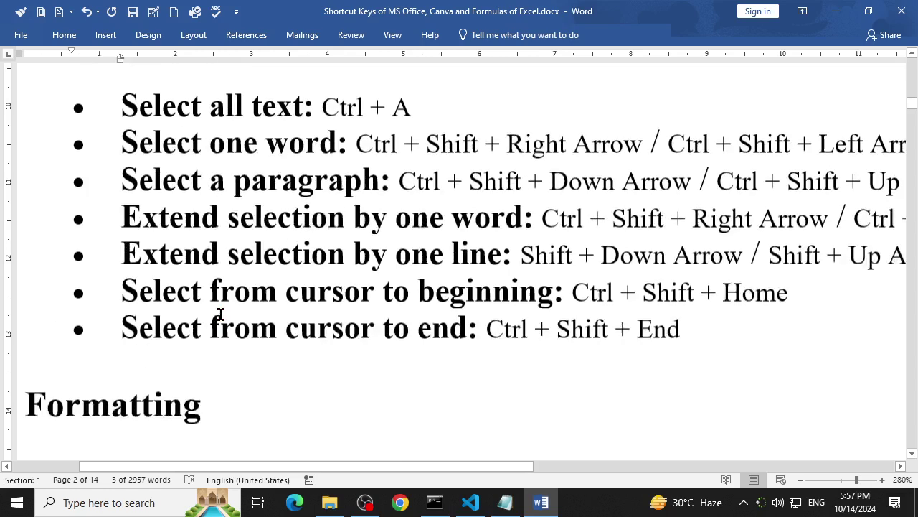
scroll(221, 310, "down", 5)
scroll(221, 310, "down", 3)
scroll(222, 287, "up", 3)
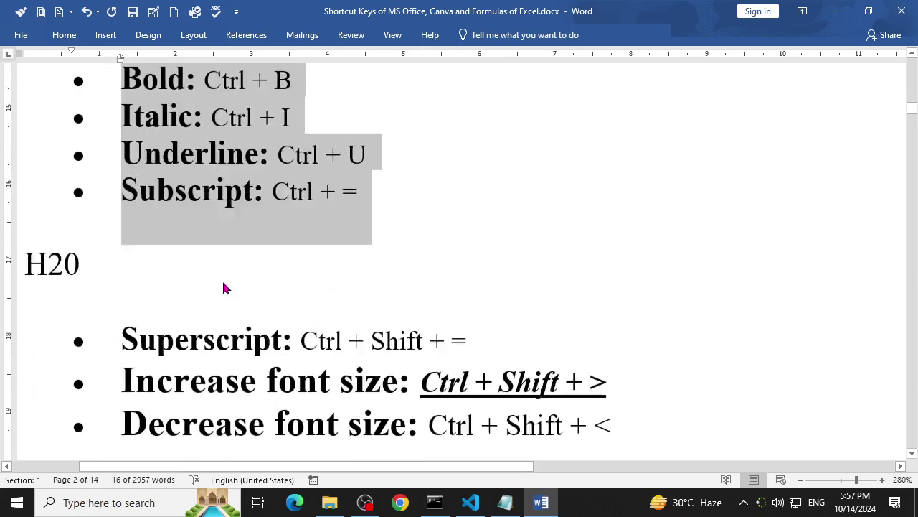
scroll(219, 291, "down", 1)
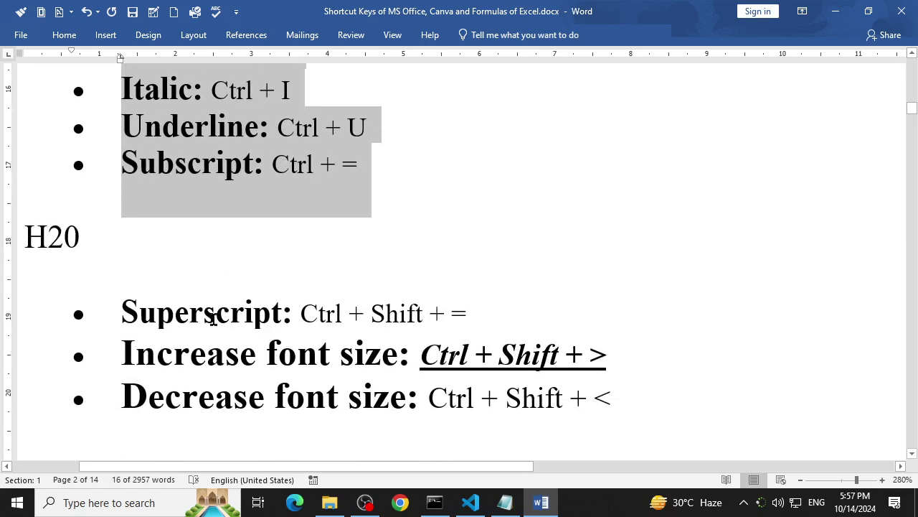
scroll(213, 320, "down", 5)
scroll(216, 322, "up", 1)
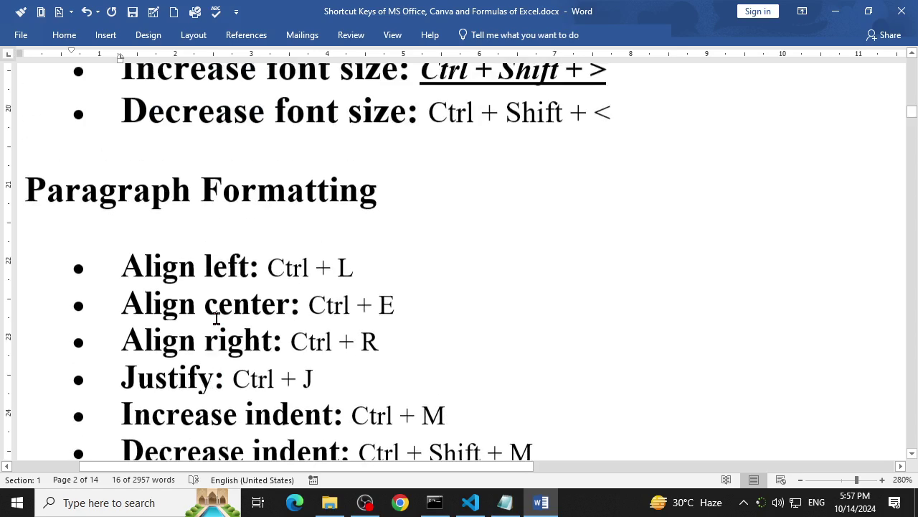
left_click(240, 200)
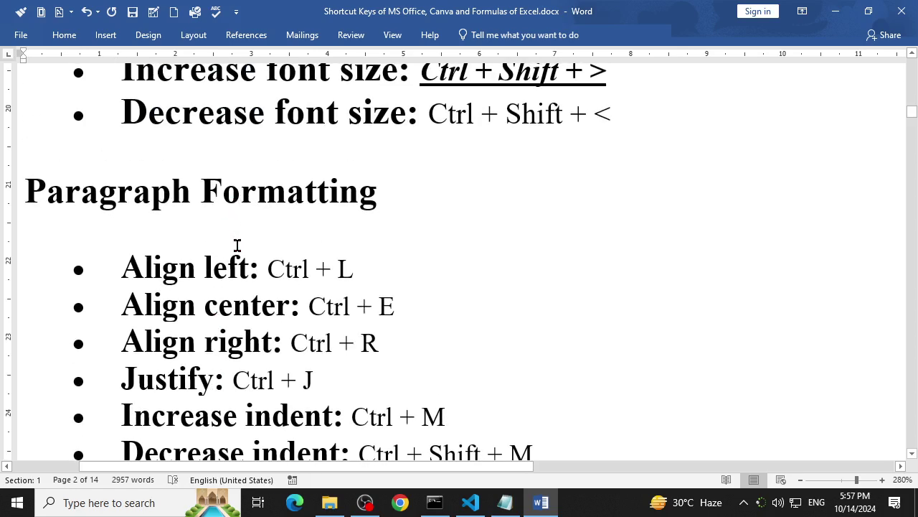
scroll(240, 246, "down", 3)
mouse_move(533, 397)
left_mouse_down()
mouse_move(267, 297)
mouse_move(96, 186)
left_mouse_up()
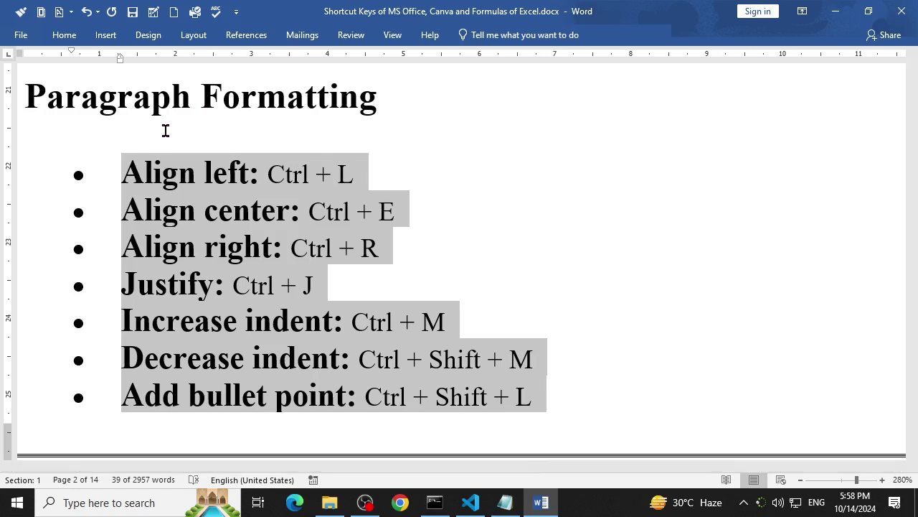
Step: Right-align, then centre, then left-align the Paragraph Formatting bullet list with Ctrl+R, Ctrl+E, Ctrl+L
key("ctrl+r")
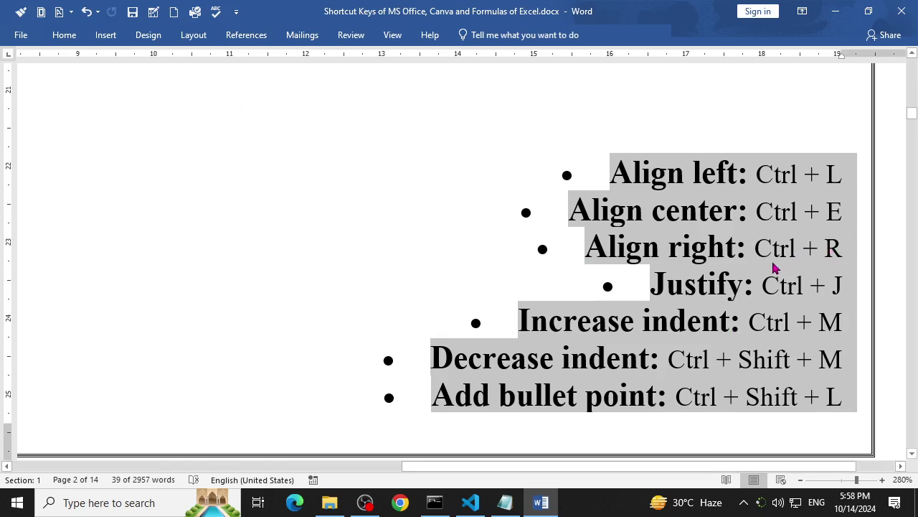
scroll(716, 266, "down", 1)
scroll(715, 266, "down", 9)
scroll(716, 265, "down", 5)
scroll(715, 266, "down", 1)
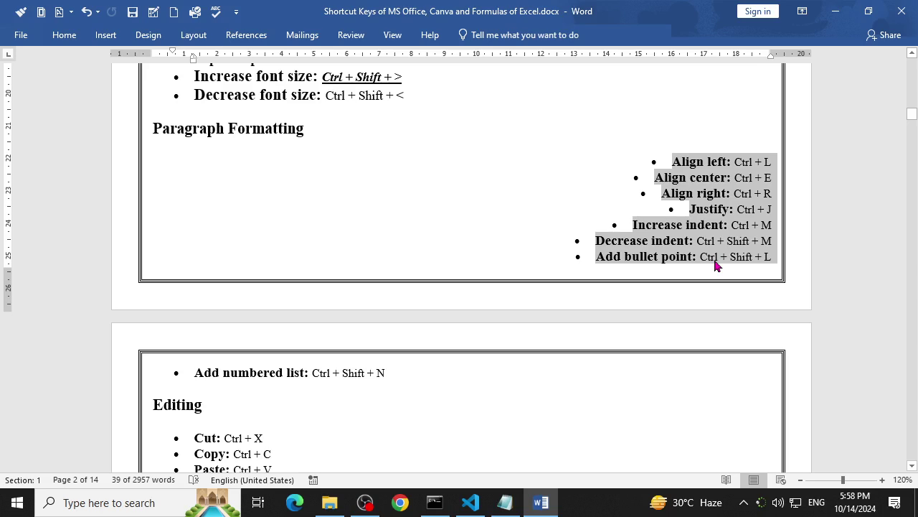
key("ctrl+e")
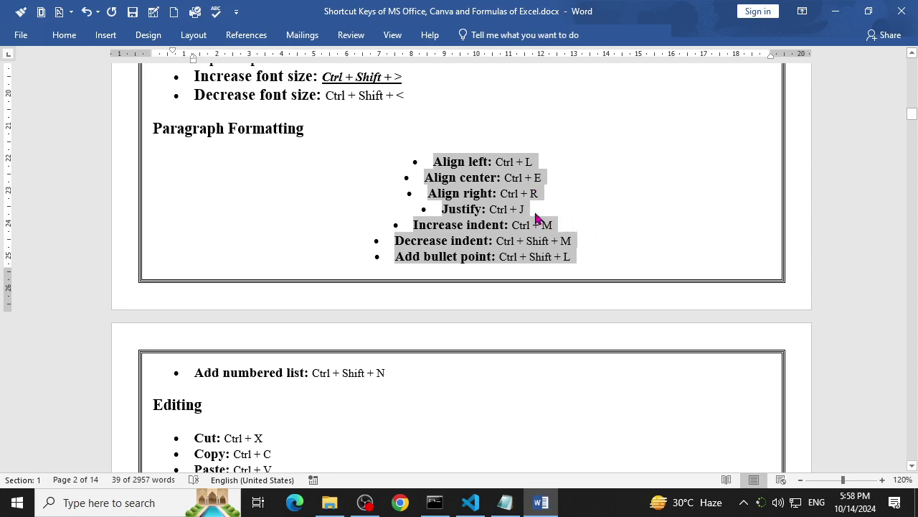
key("ctrl+l")
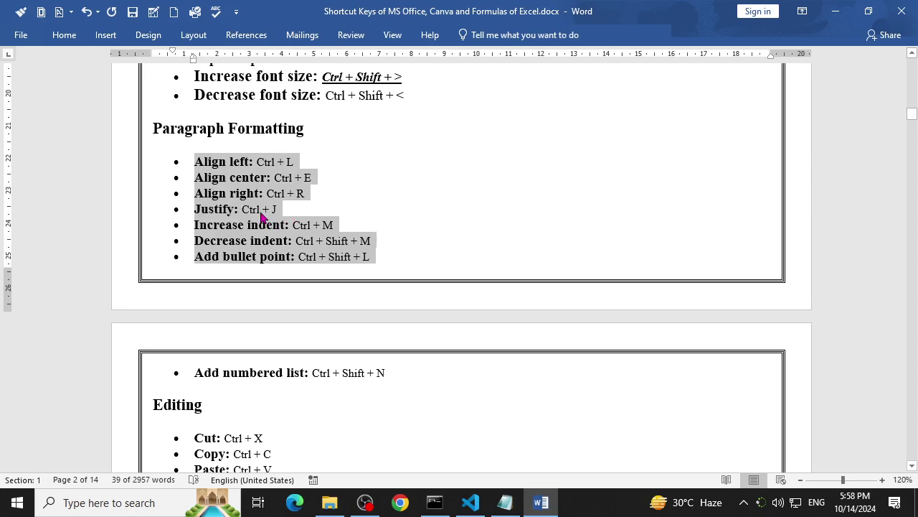
Step: Add an unbulleted line after 'Go to: Ctrl + G' and generate sample text with =rand(3,3)
scroll(262, 211, "down", 3)
scroll(262, 238, "down", 8)
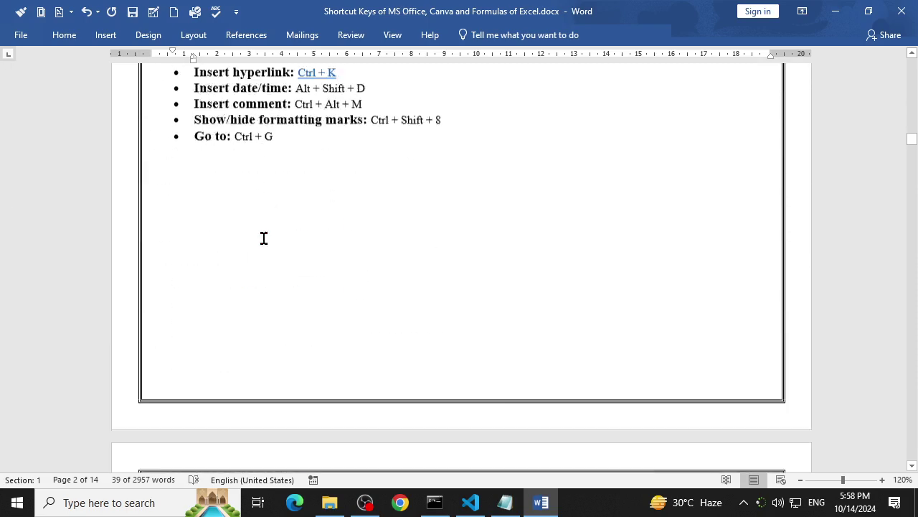
scroll(262, 238, "down", 6)
scroll(263, 239, "up", 3)
scroll(263, 239, "up", 8)
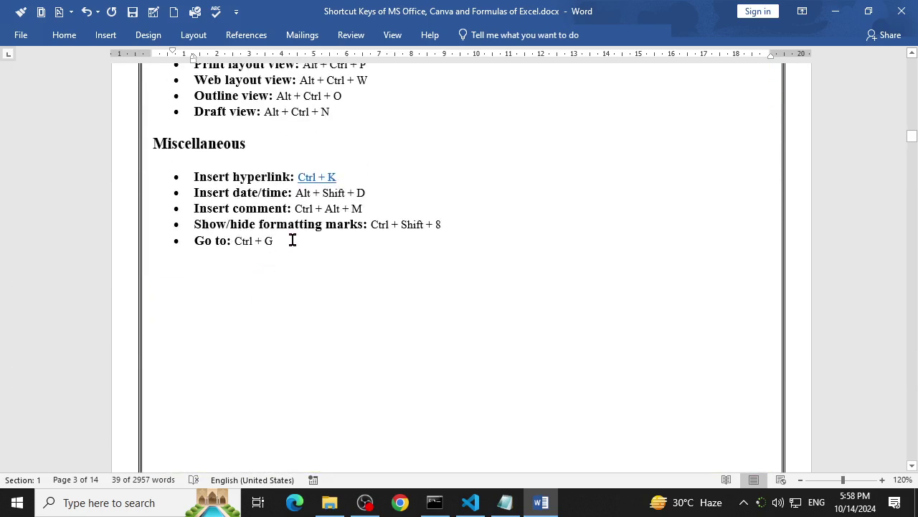
left_click(291, 240)
key("Return")
key("BackSpace")
key("BackSpace")
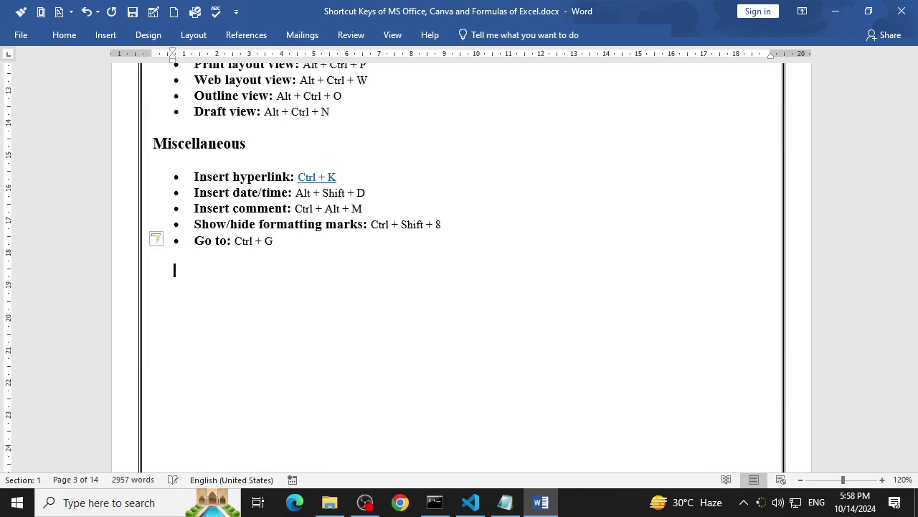
key("Return")
type("=rand(")
type("3")
type("3)")
key("Return")
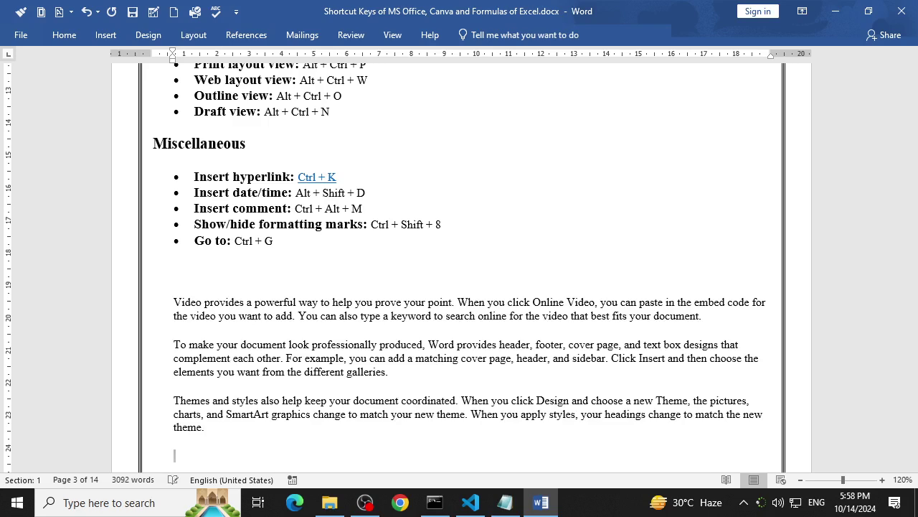
Step: Delete the empty line, then justify the three sample paragraphs after trying right and centre alignment
key("BackSpace")
left_click(168, 313, "shift")
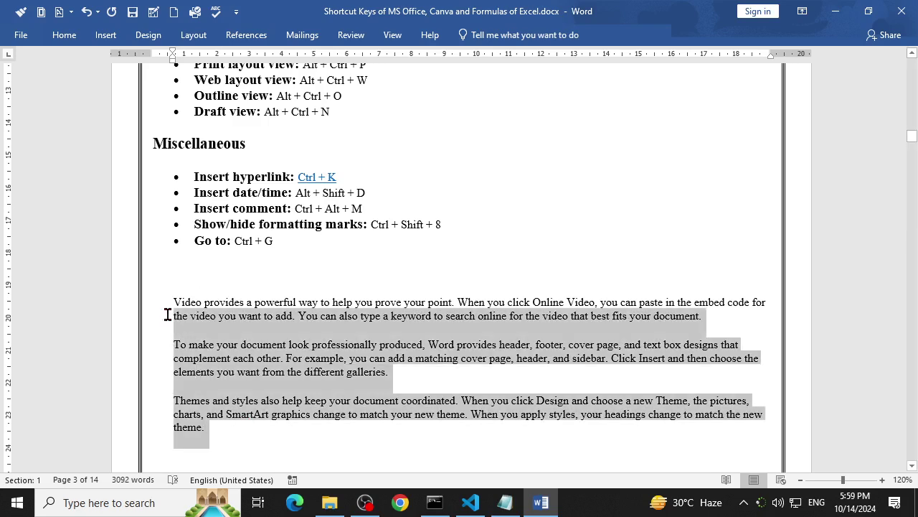
left_click(168, 302, "shift")
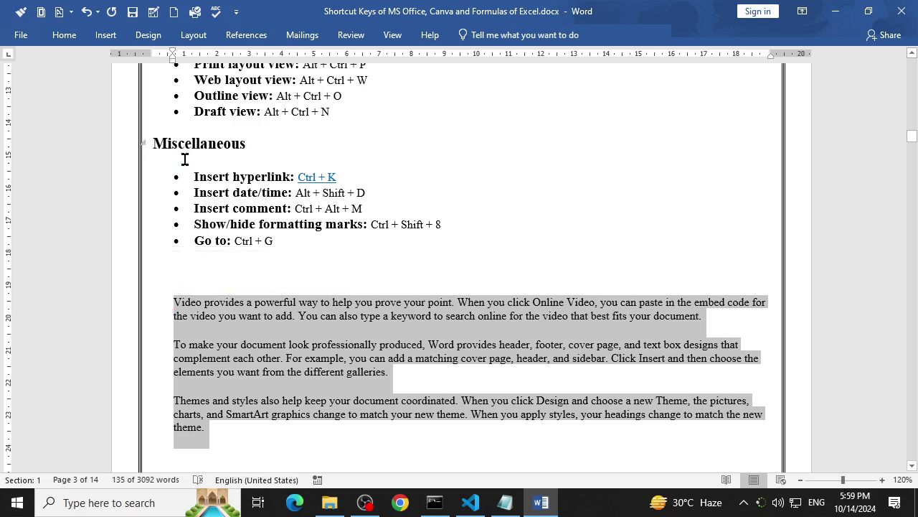
key("ctrl+j")
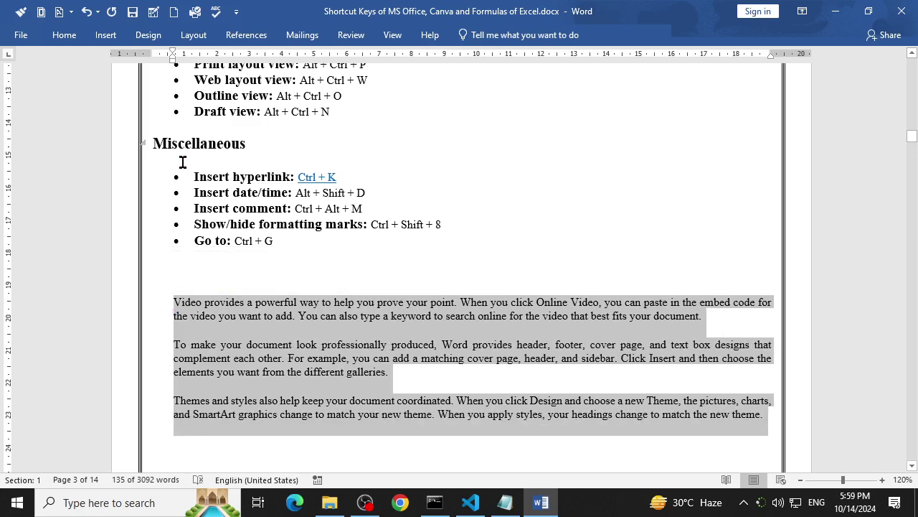
key("ctrl+r")
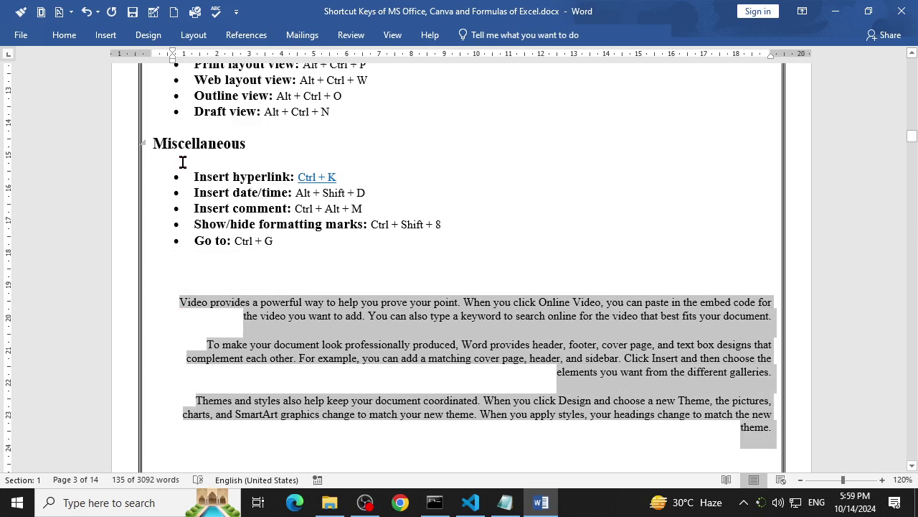
key("ctrl+e")
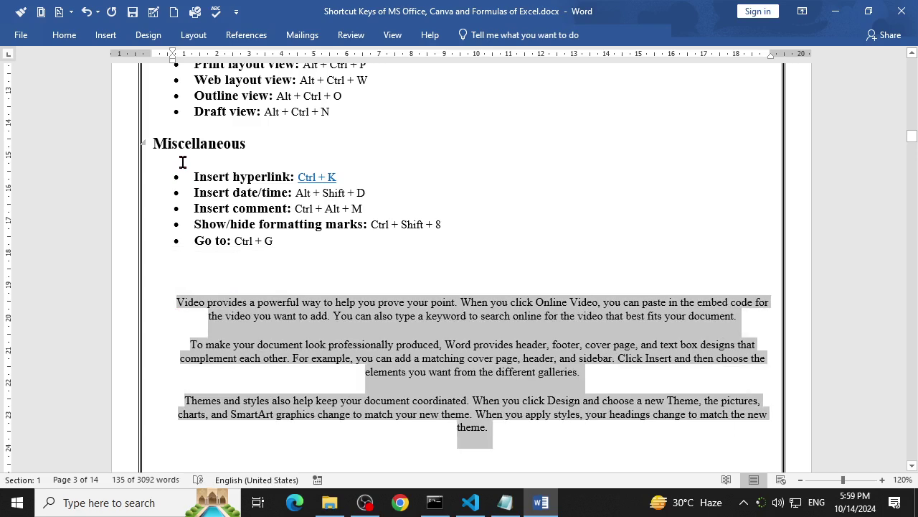
key("ctrl+j")
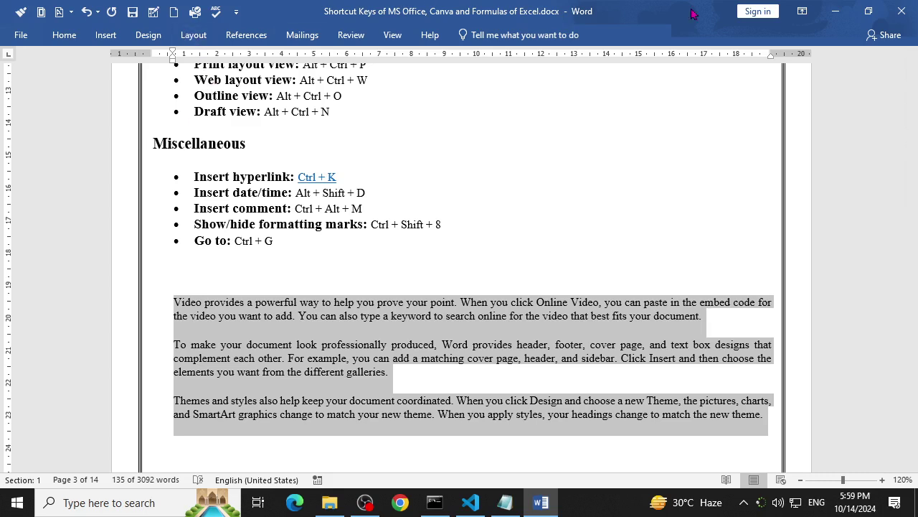
scroll(425, 245, "up", 5)
Step: Indent the 'Increase indent: Ctrl + M' bullet two levels with Ctrl+M
scroll(423, 261, "up", 2)
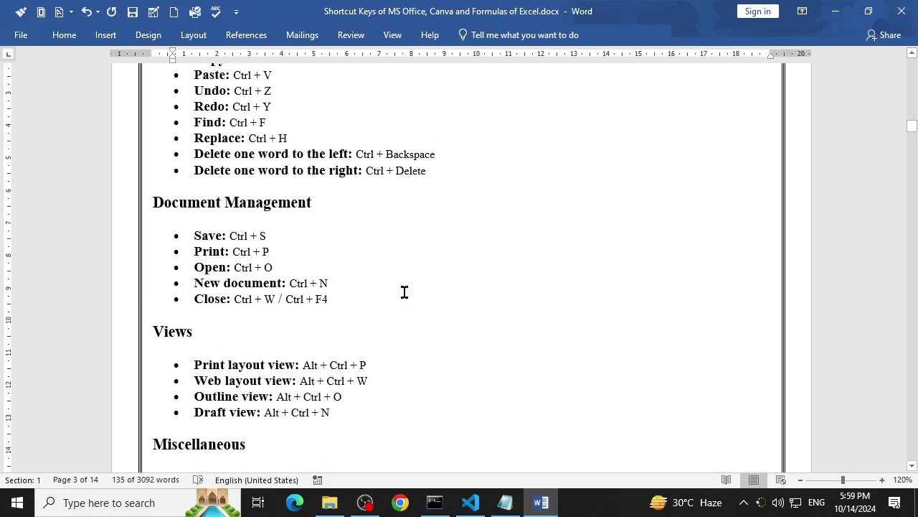
scroll(404, 291, "up", 2)
scroll(256, 219, "up", 4)
scroll(254, 236, "up", 4)
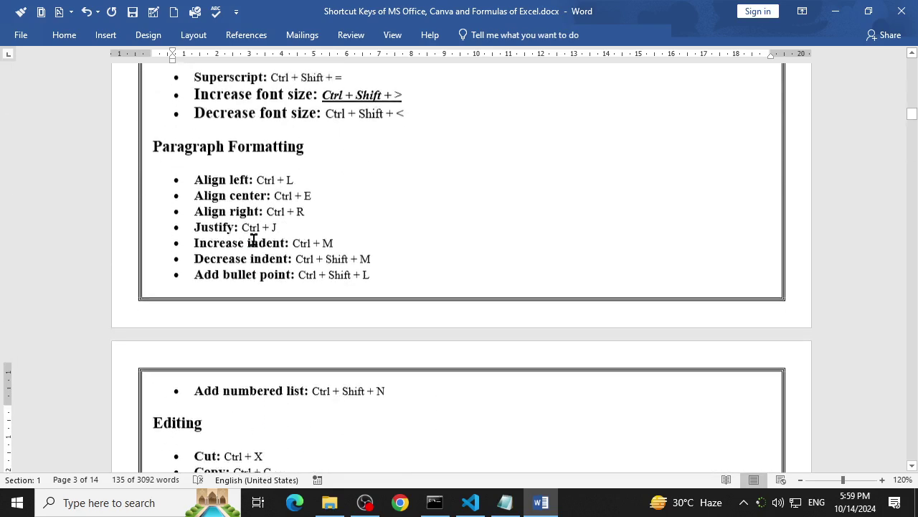
mouse_move(289, 248)
left_mouse_down()
mouse_move(195, 250)
mouse_move(286, 265)
left_mouse_up()
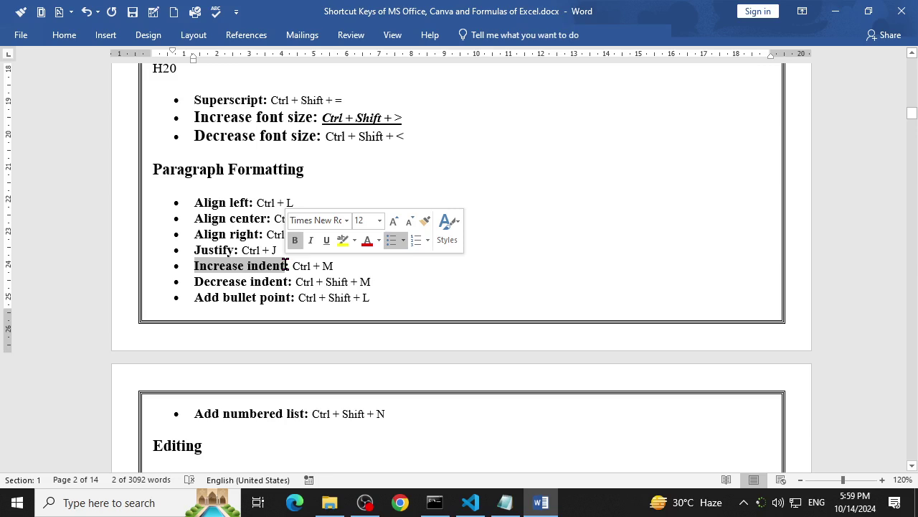
left_click_drag(333, 266, 211, 264)
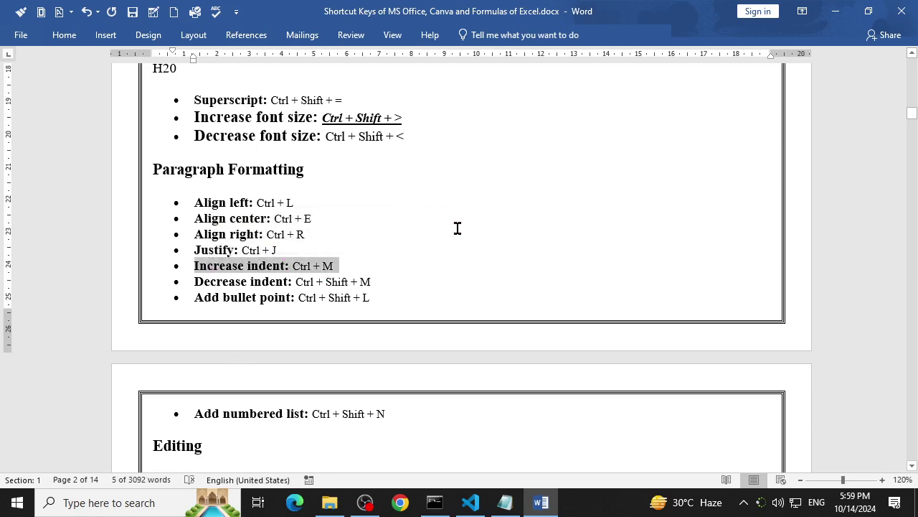
key("ctrl+m")
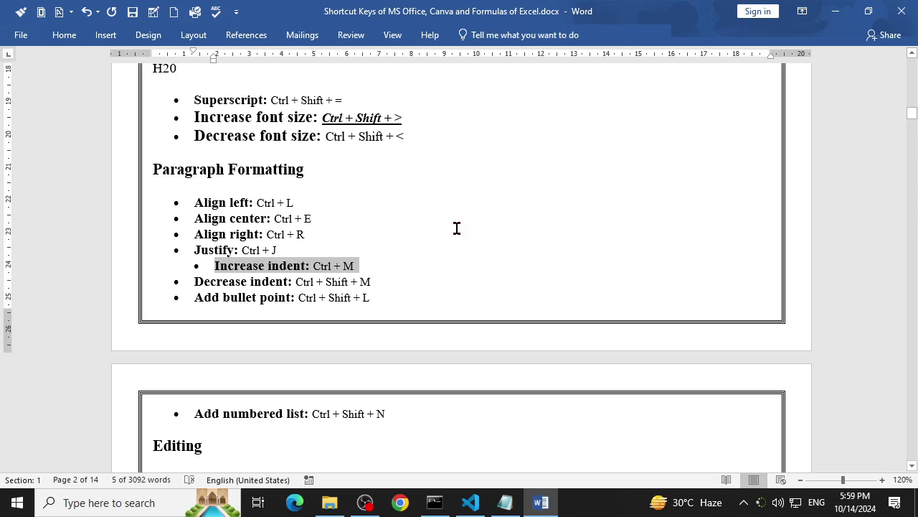
key("ctrl+m")
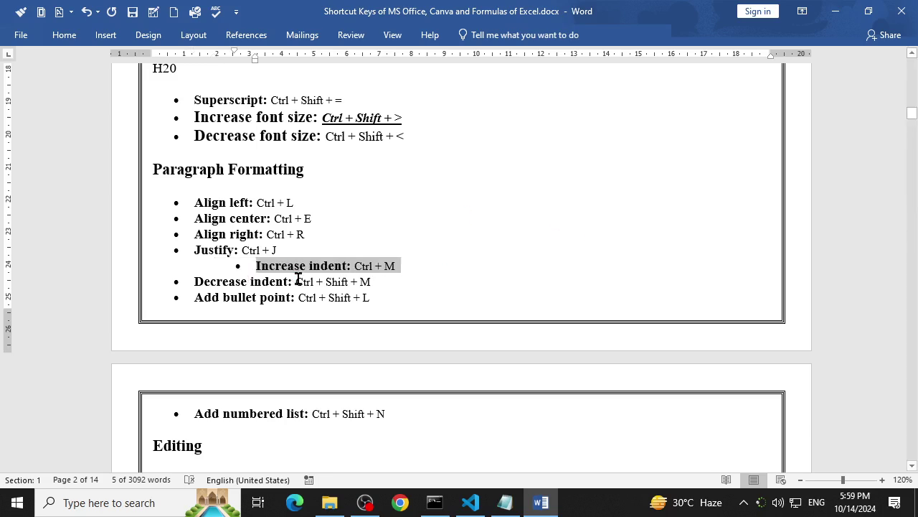
Step: Enlarge the 'Ctrl + Shift + M' text slightly and toggle its bullet out and back in
left_click_drag(296, 282, 375, 281)
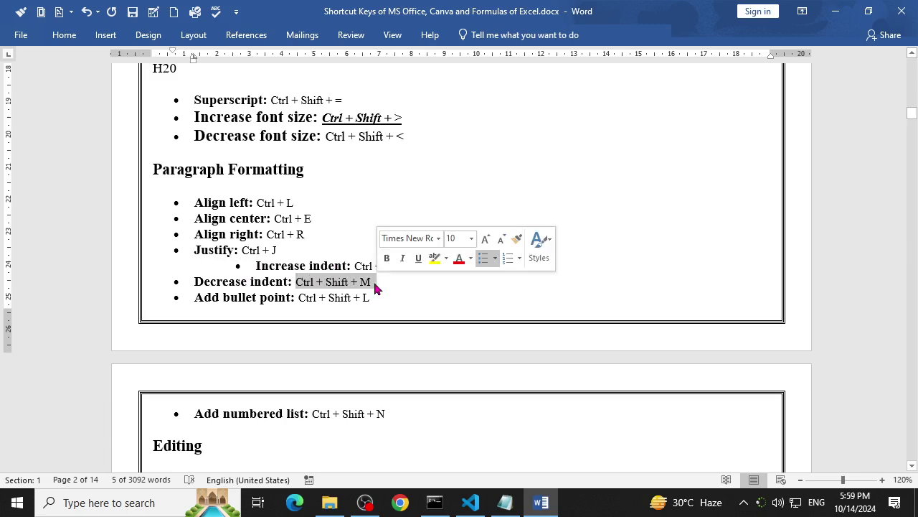
key("ctrl+shift+period")
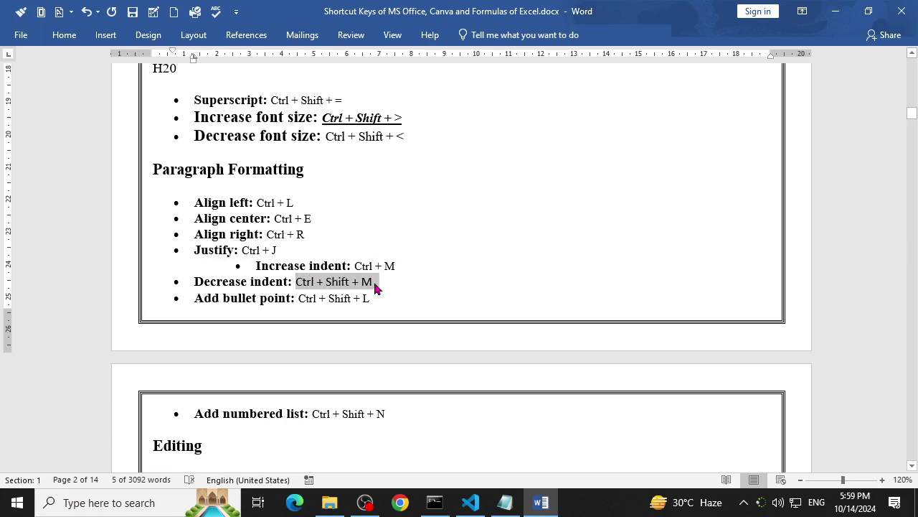
key("ctrl+shift+m")
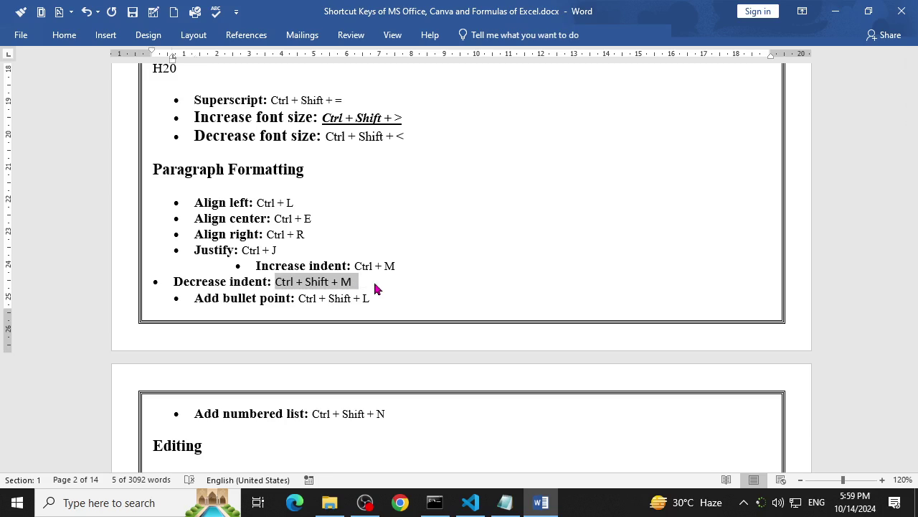
key("ctrl+m")
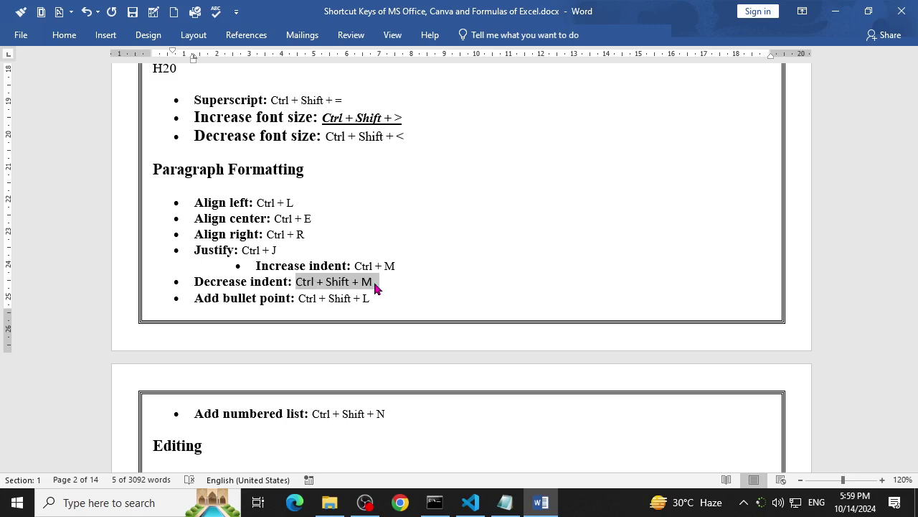
key("ctrl+shift+m")
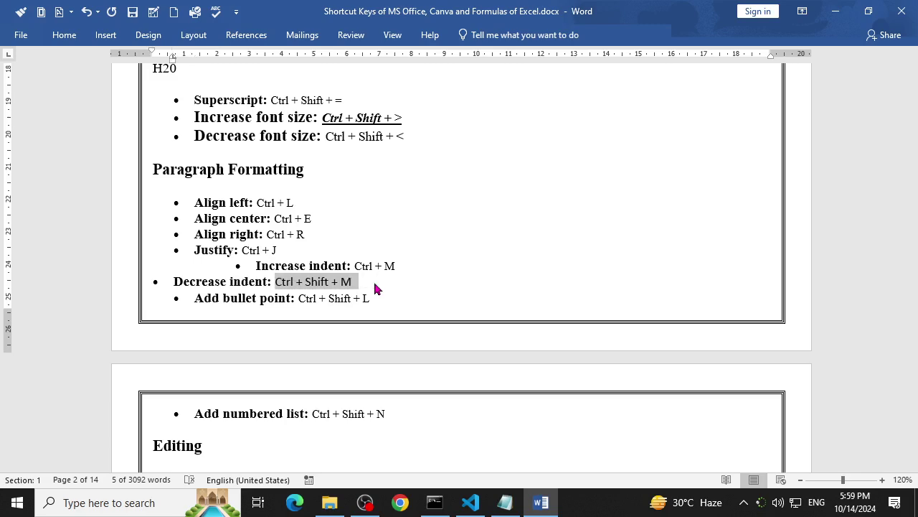
key("ctrl+m")
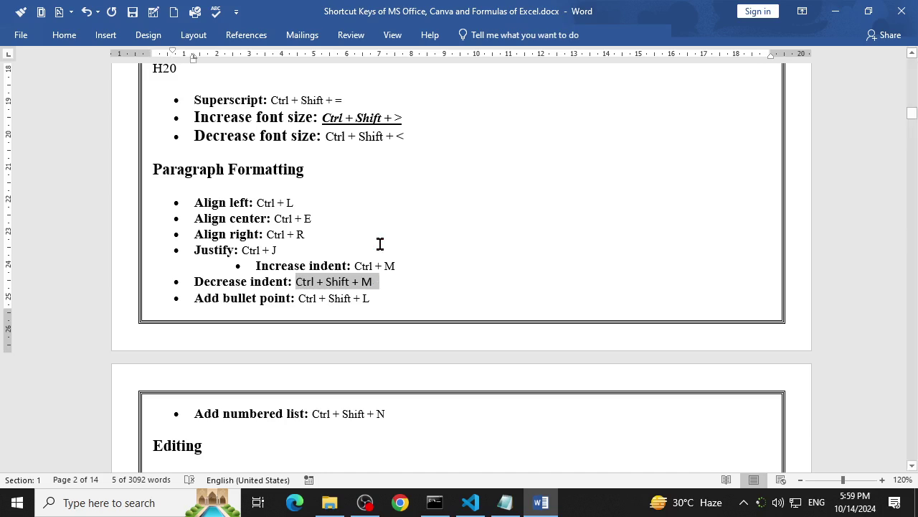
Step: Outdent the Increase indent bullet twice with Ctrl+Shift+M so it rejoins the list level
left_click(399, 260)
left_click_drag(398, 265, 255, 268)
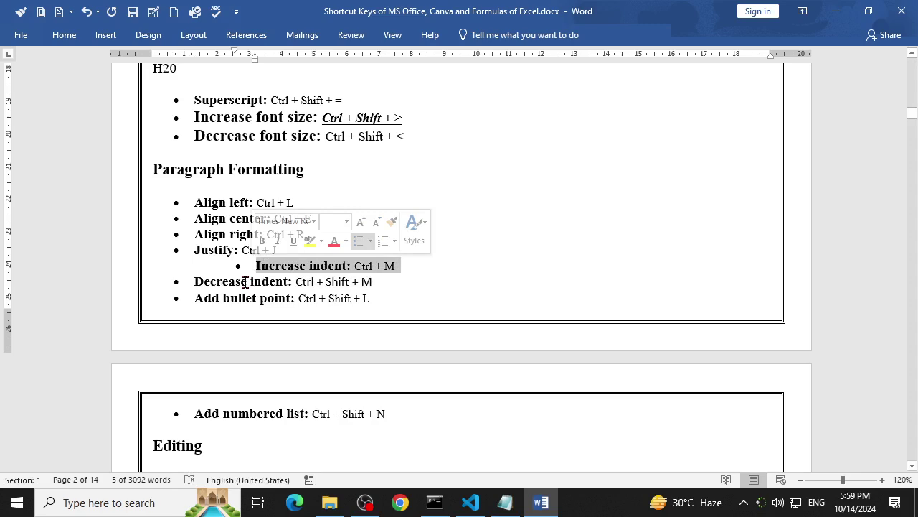
key("ctrl+shift+m")
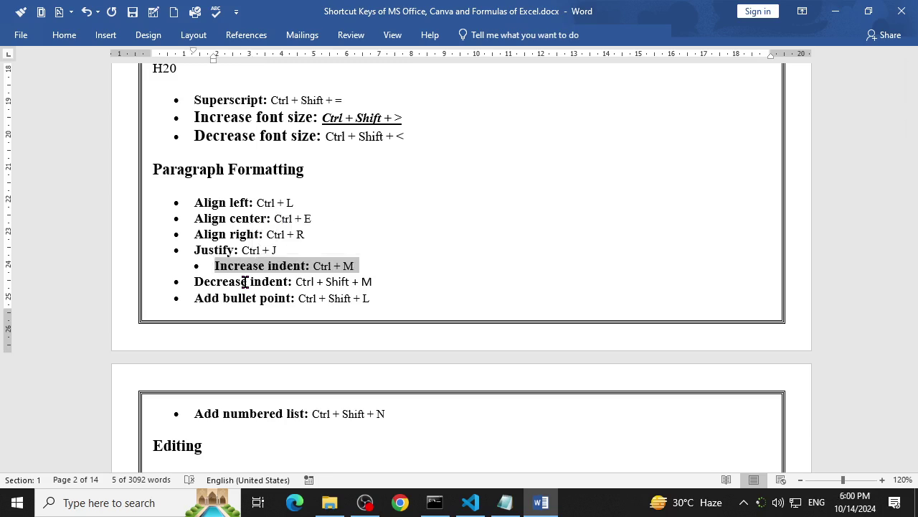
key("ctrl+shift+m")
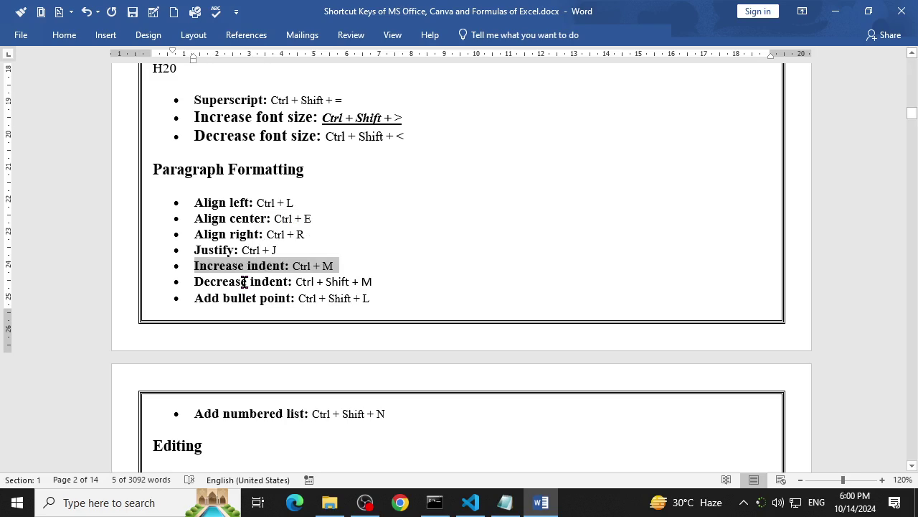
Step: Indent the Decrease indent line three levels with the ribbon buttons, then outdent it back
left_click(333, 284)
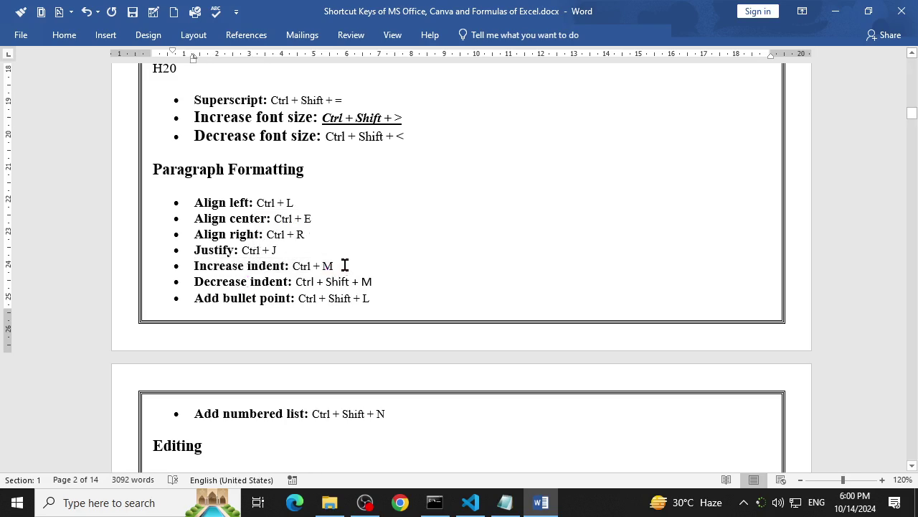
left_click(64, 35)
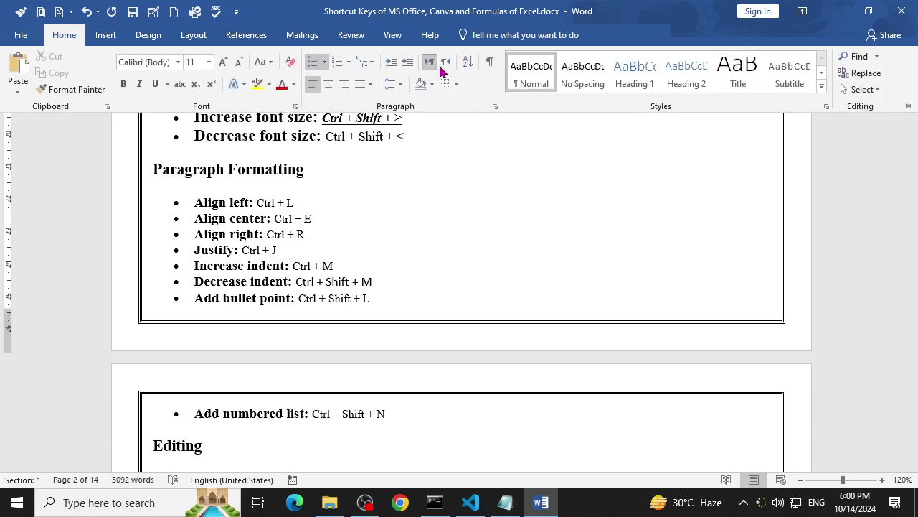
left_click(418, 66)
left_click(71, 36)
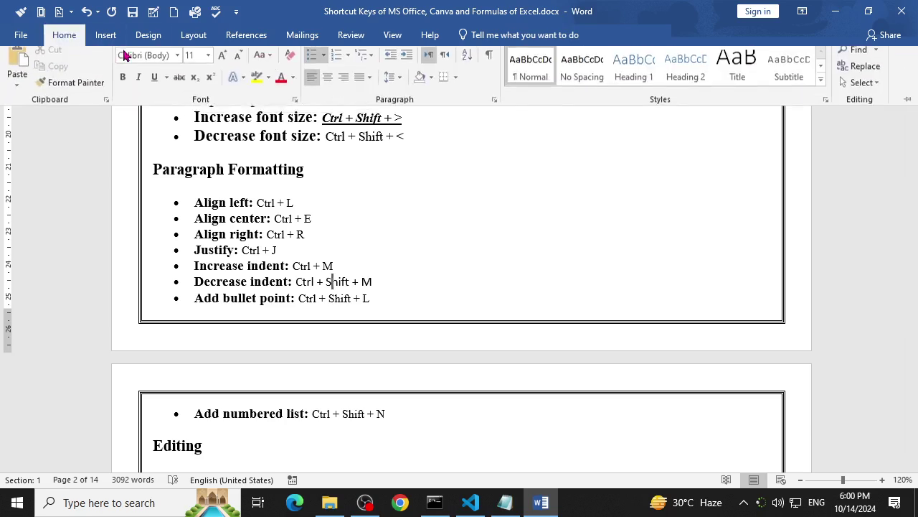
left_click(404, 68)
left_click(404, 68)
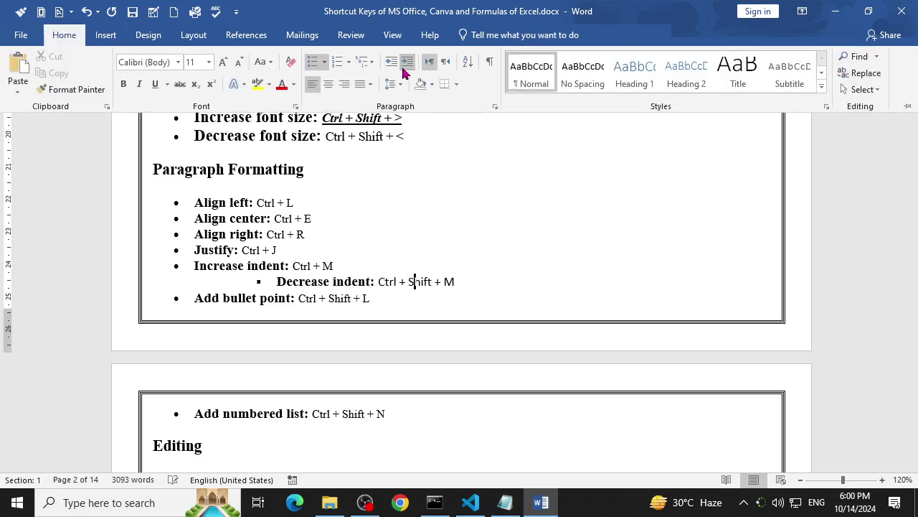
left_click(404, 68)
left_click(393, 66)
left_click(393, 66)
left_click(395, 68)
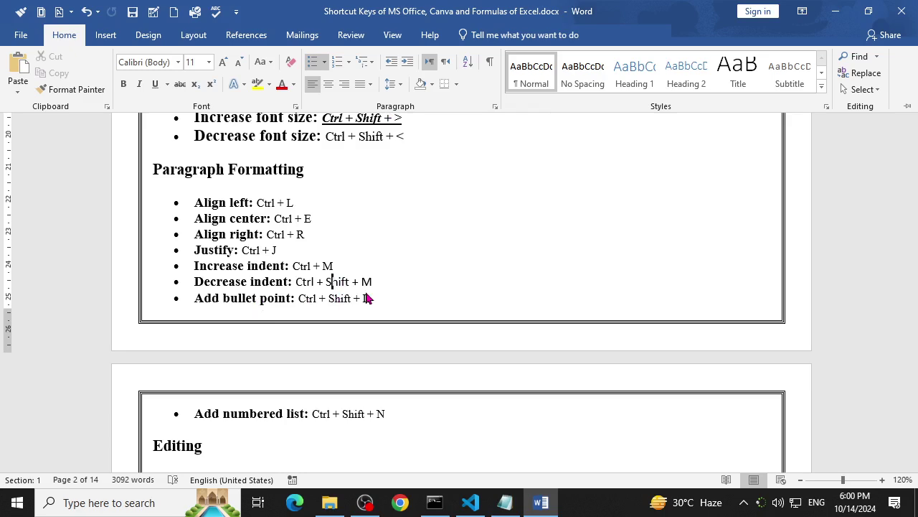
Step: Collapse the ribbon with Ctrl+F1 and bullet the three sample paragraphs with Ctrl+Shift+L
key("ctrl+F1")
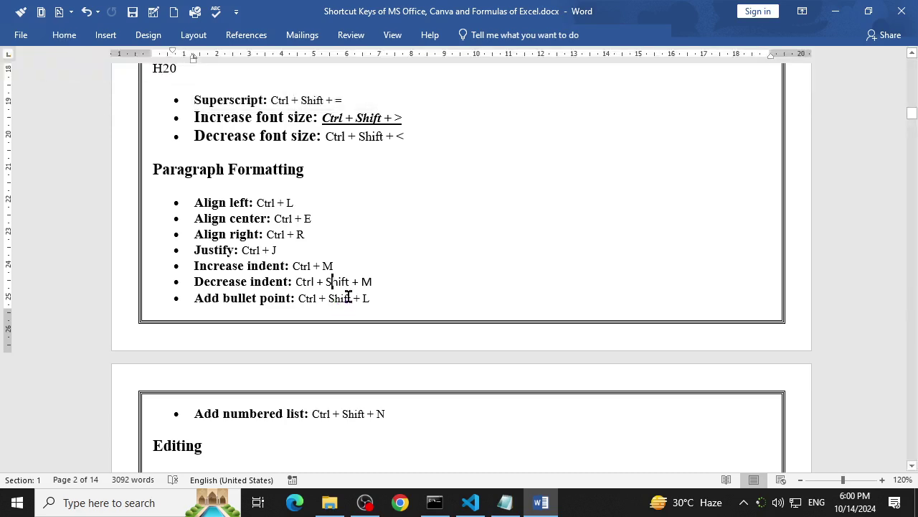
scroll(438, 308, "down", 8)
scroll(438, 308, "down", 7)
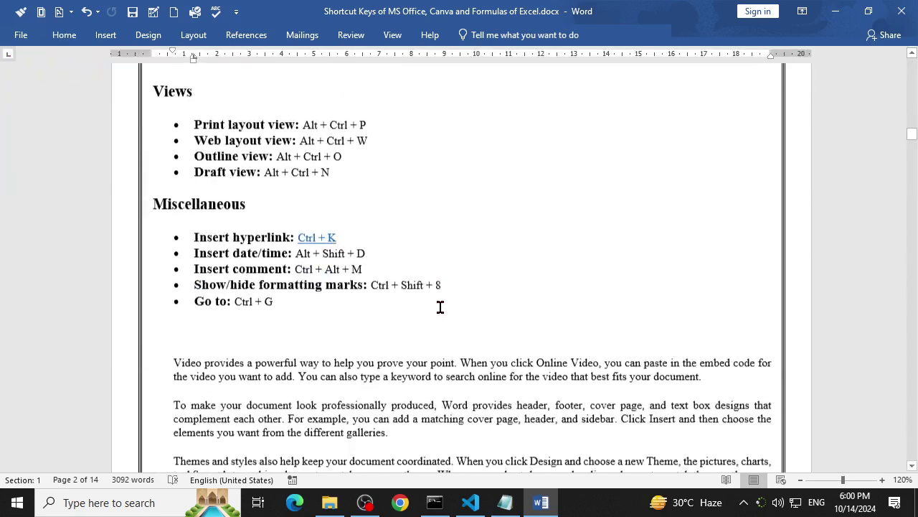
scroll(477, 253, "down", 5)
left_click_drag(771, 259, 185, 146)
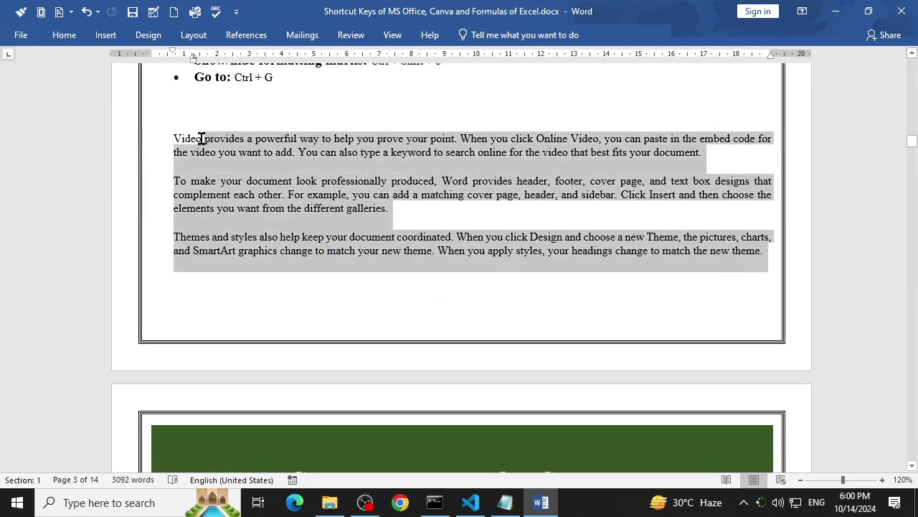
key("ctrl+shift+l")
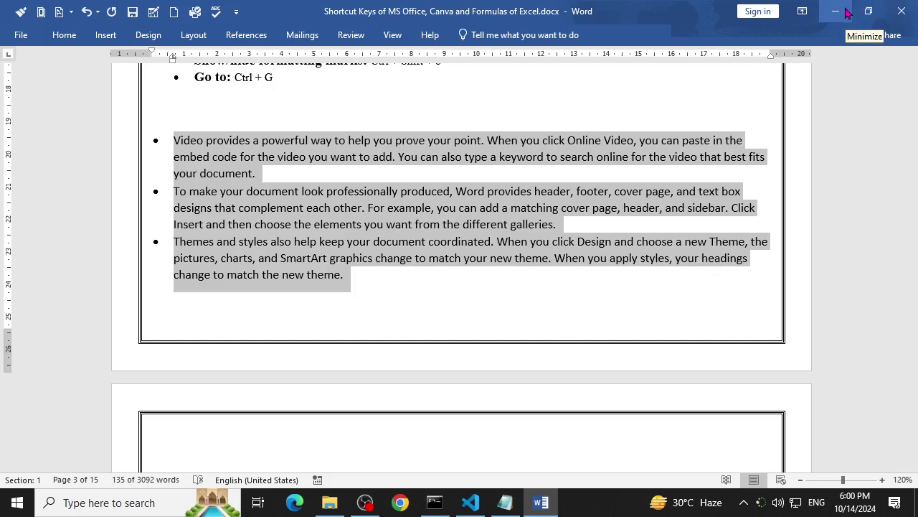
Step: Minimize the Word window and restore it from the taskbar
left_click(836, 12)
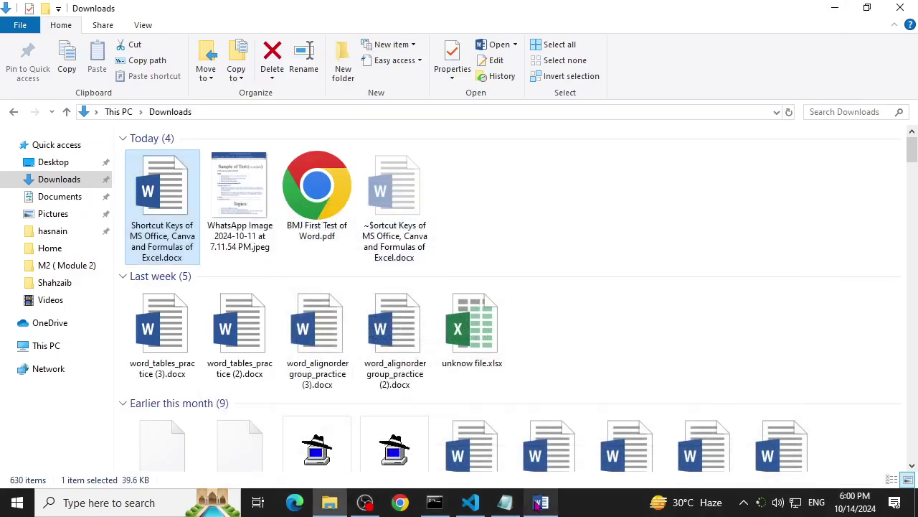
left_click(539, 505)
scroll(375, 316, "down", 3)
scroll(375, 315, "down", 1)
Step: Paste a duplicate 'Copy: Ctrl + C' bullet below the original in the Editing list
scroll(374, 319, "up", 10)
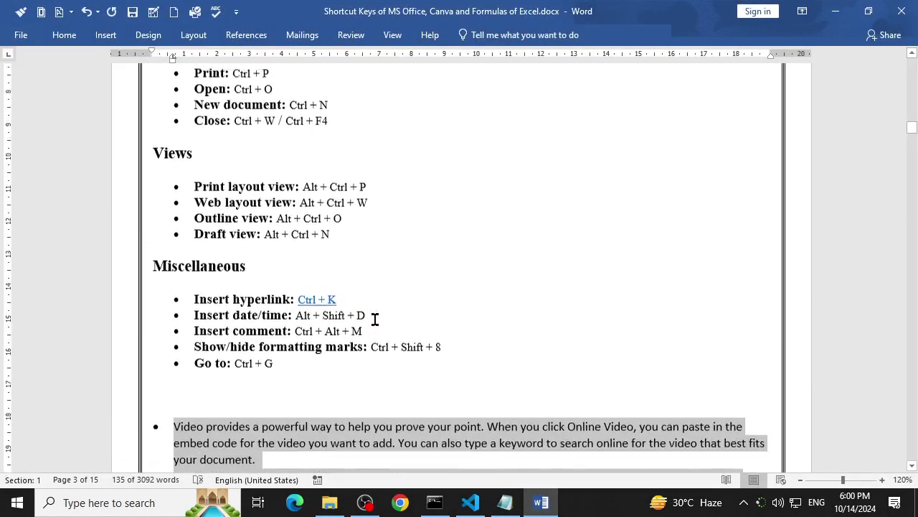
scroll(375, 319, "up", 10)
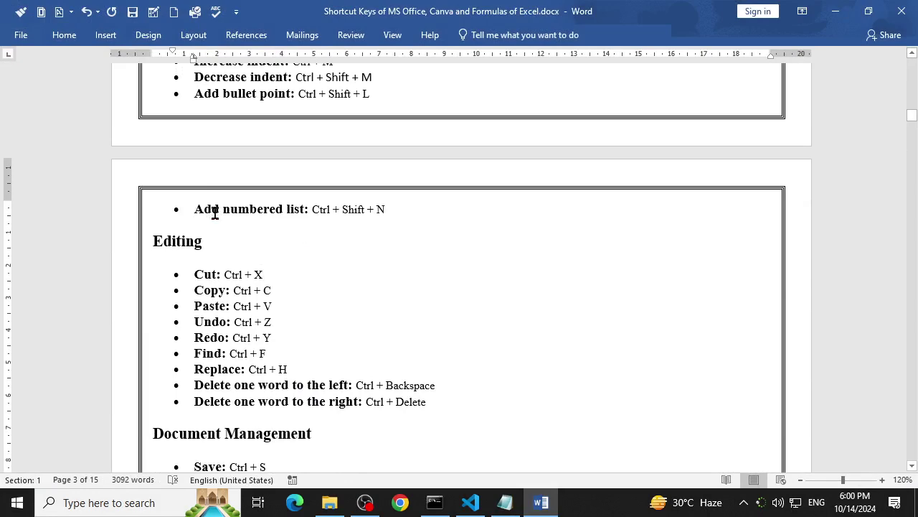
left_click_drag(214, 213, 319, 215)
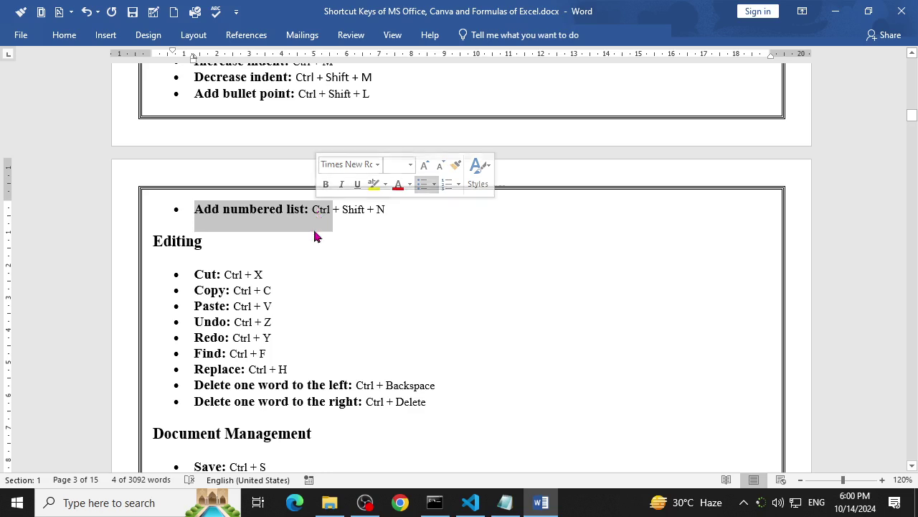
left_click(248, 275)
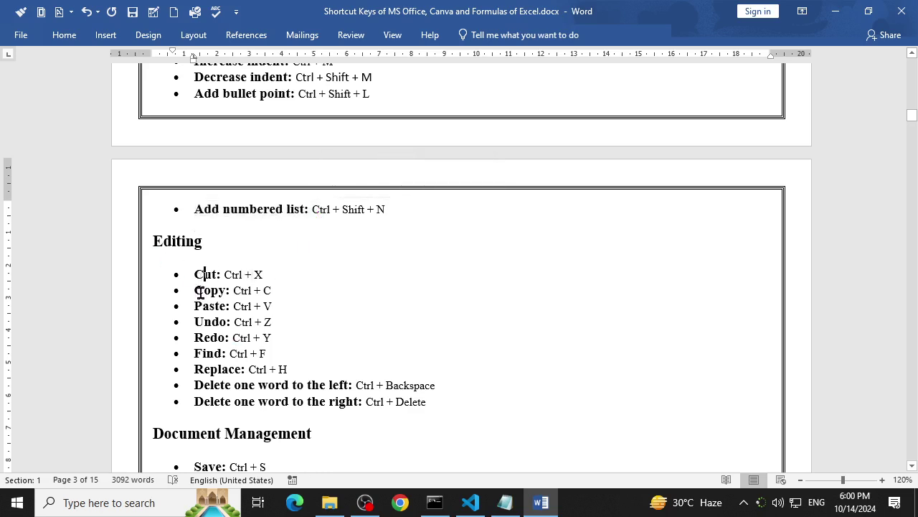
left_click_drag(194, 291, 275, 290)
key("ctrl+c")
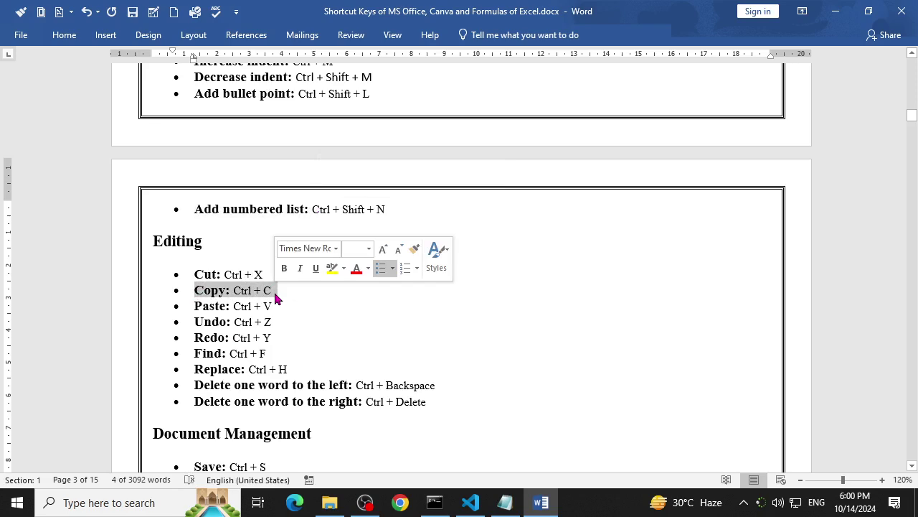
left_click(354, 301)
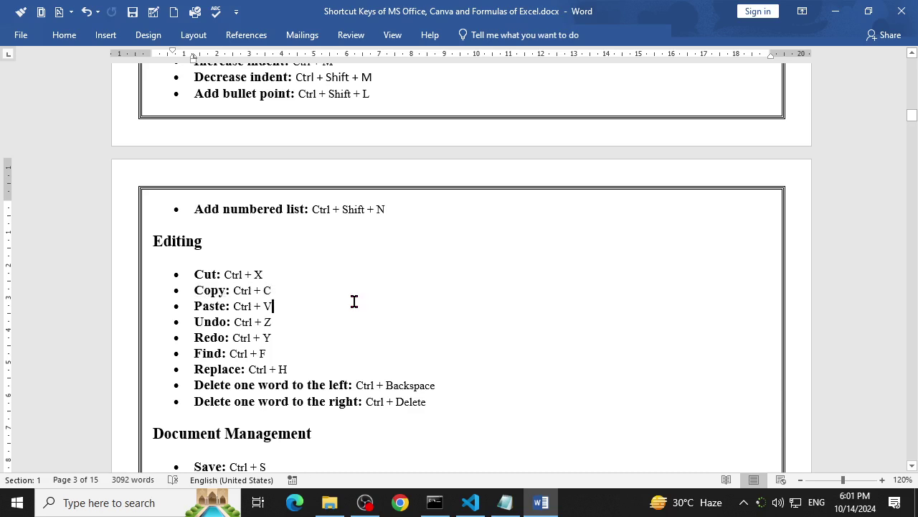
key("Return")
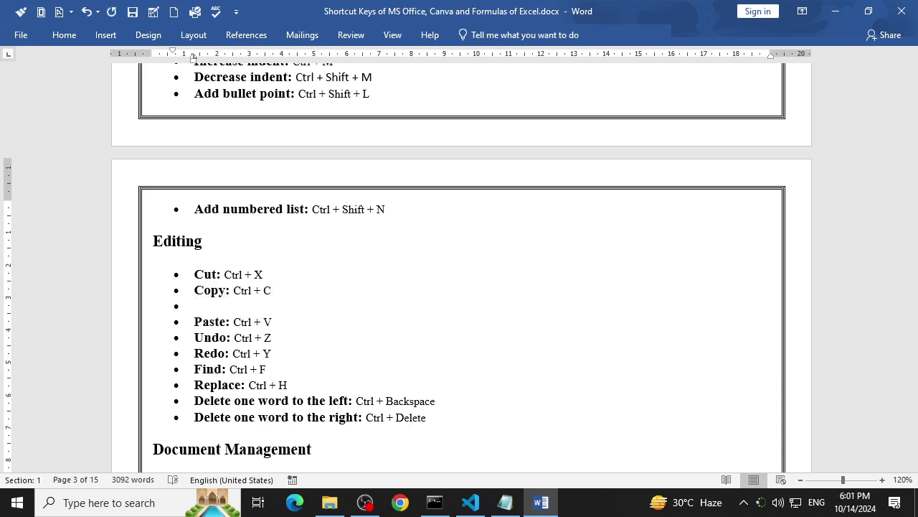
key("ctrl+v")
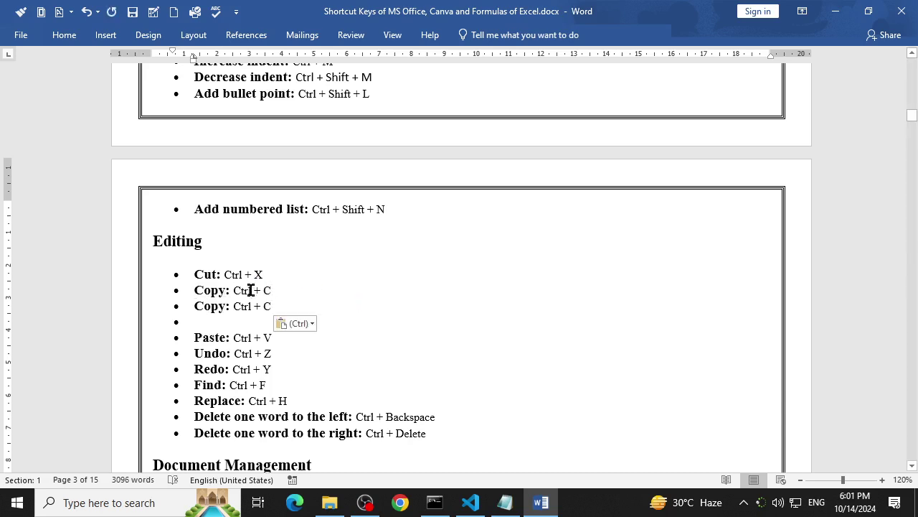
Step: Strip the bullet from the leftover empty line and move it to the left margin
left_click_drag(274, 305, 195, 307)
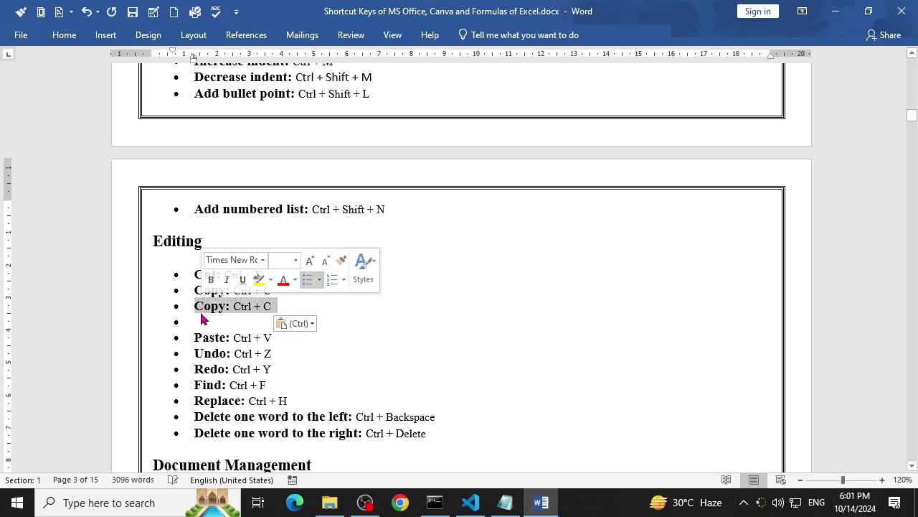
left_click(209, 322)
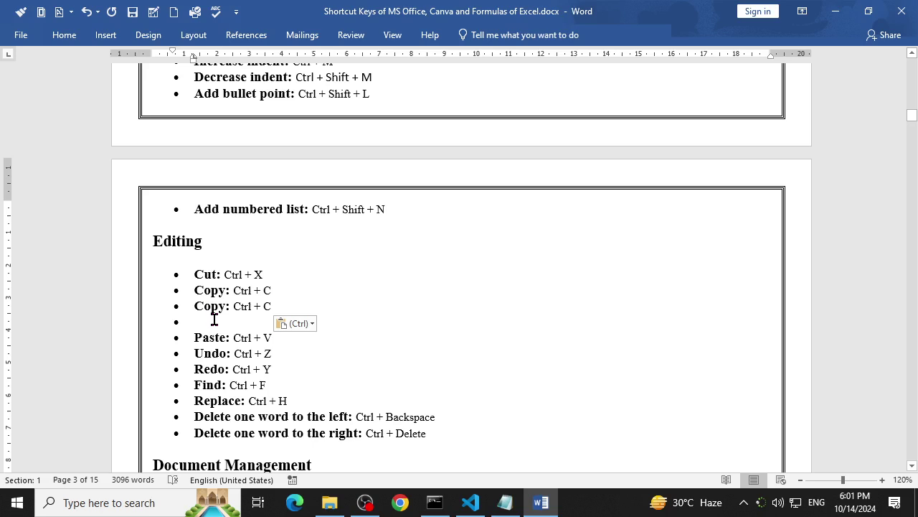
key("Return")
key("BackSpace")
key("BackSpace")
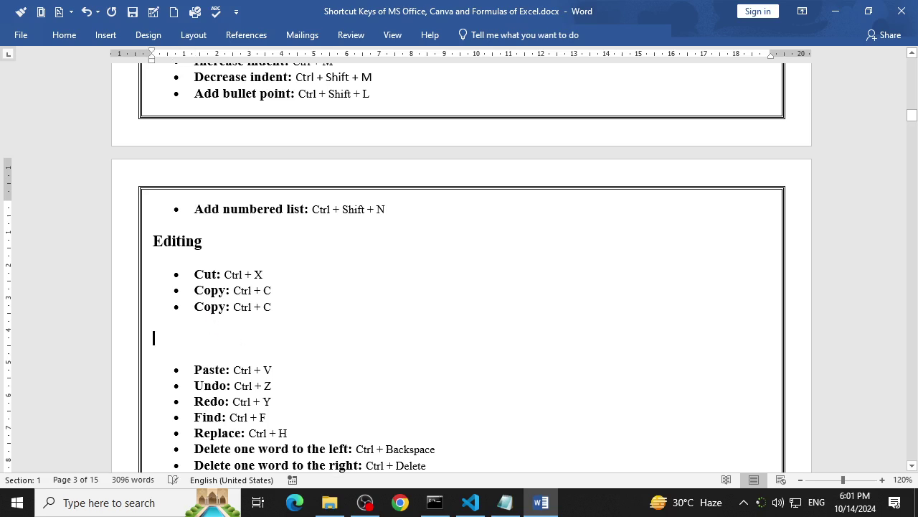
key("BackSpace")
Step: Undo twice and redo twice with Ctrl+Z and Ctrl+Y, removing the blank line under Copy
left_click_drag(274, 322, 234, 321)
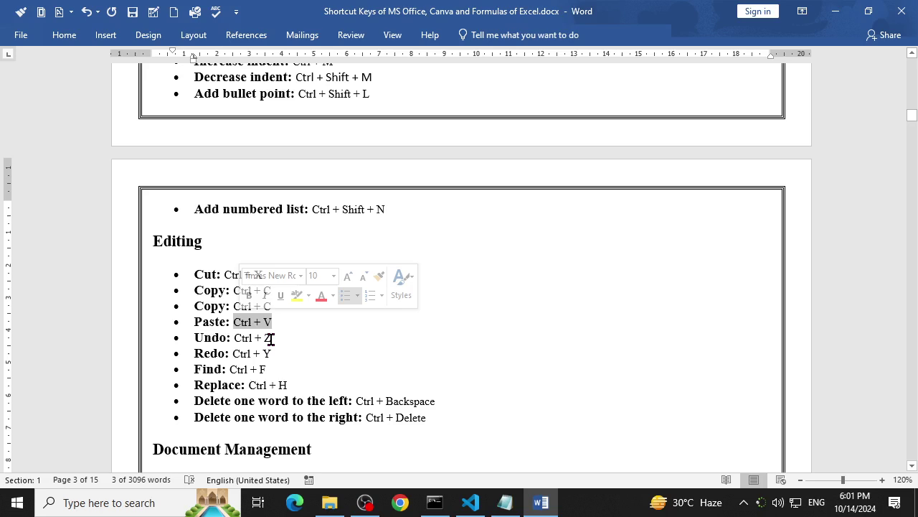
key("ctrl+z")
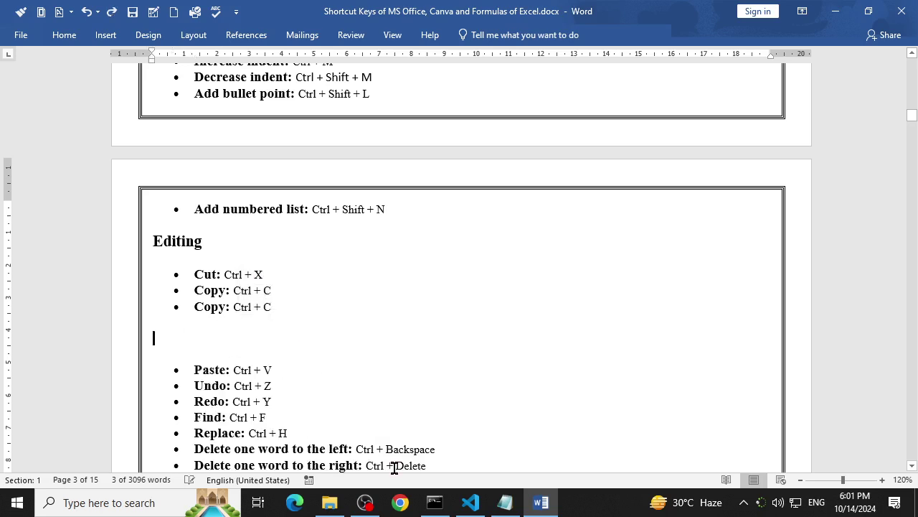
key("ctrl+z")
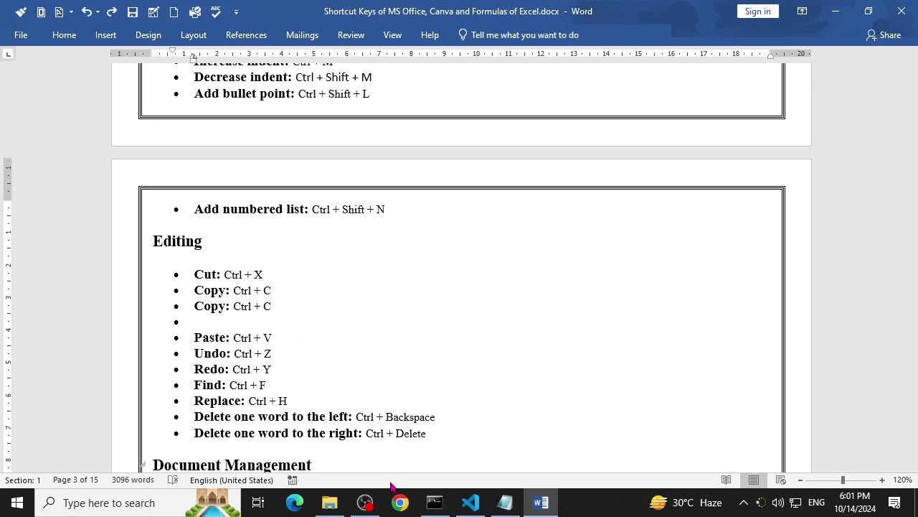
key("ctrl+y")
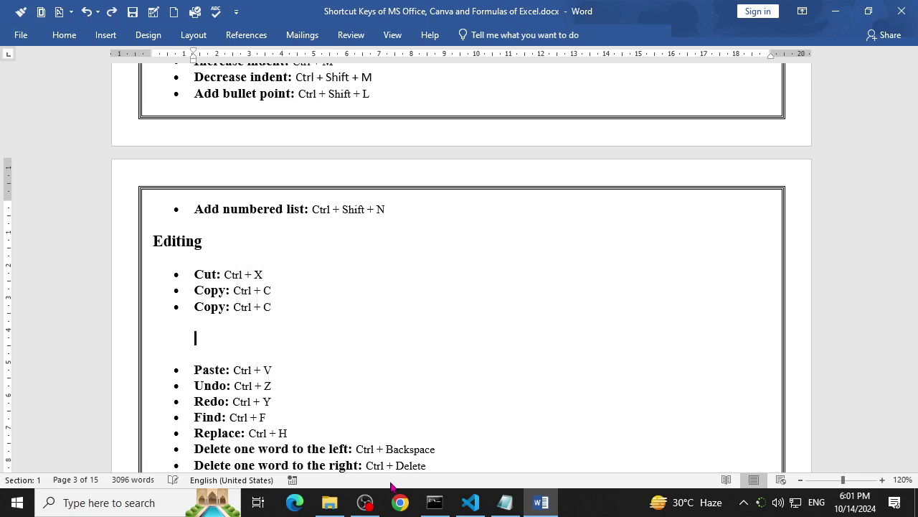
key("ctrl+y")
key("ctrl+y")
key("ctrl+y")
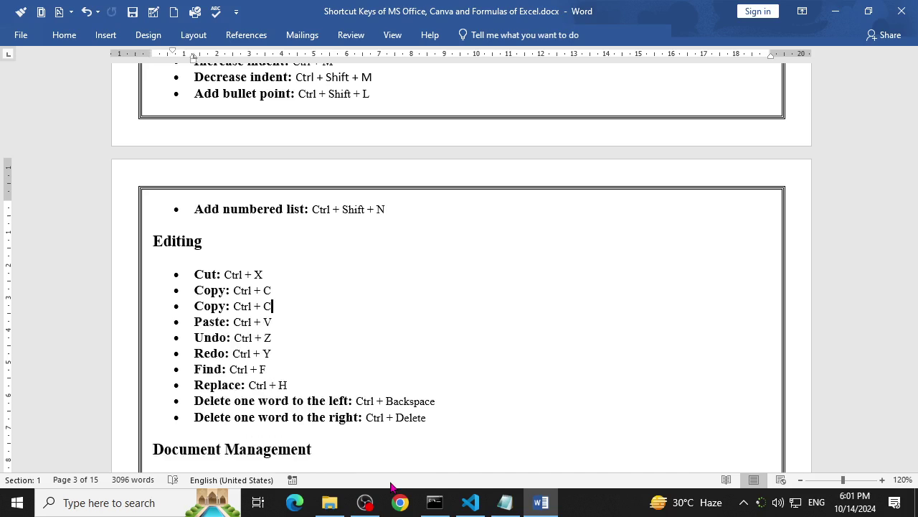
left_click_drag(273, 353, 233, 353)
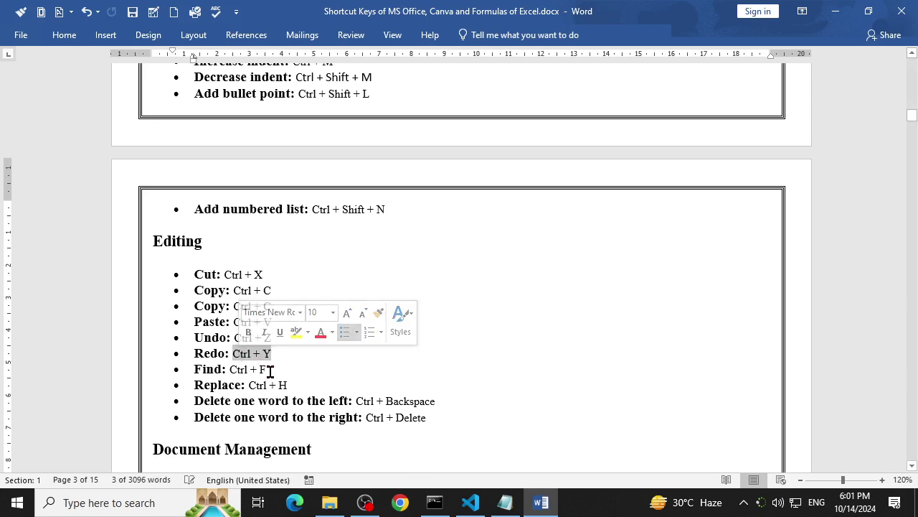
left_click(268, 369)
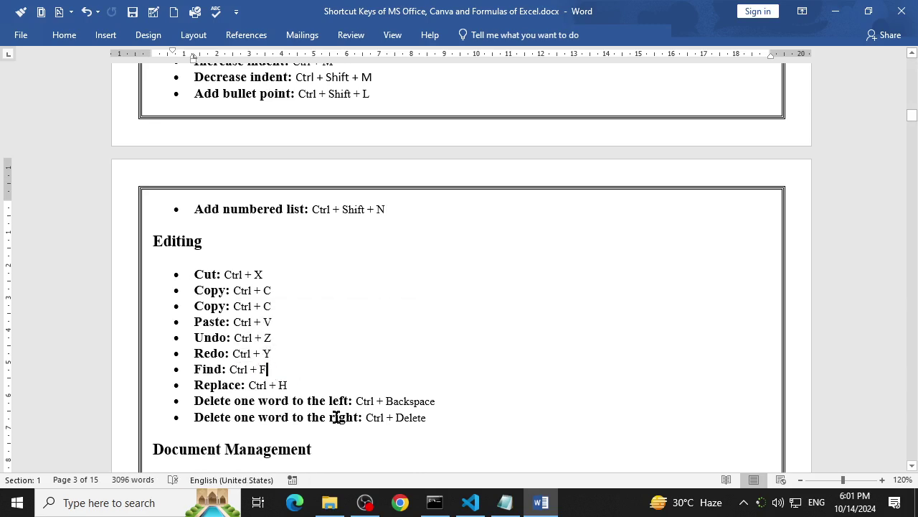
key("ctrl+g")
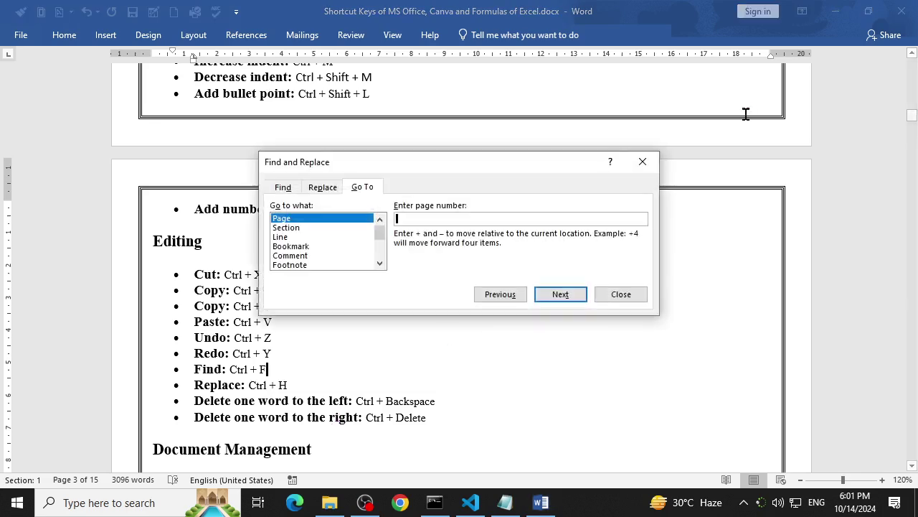
left_click(643, 161)
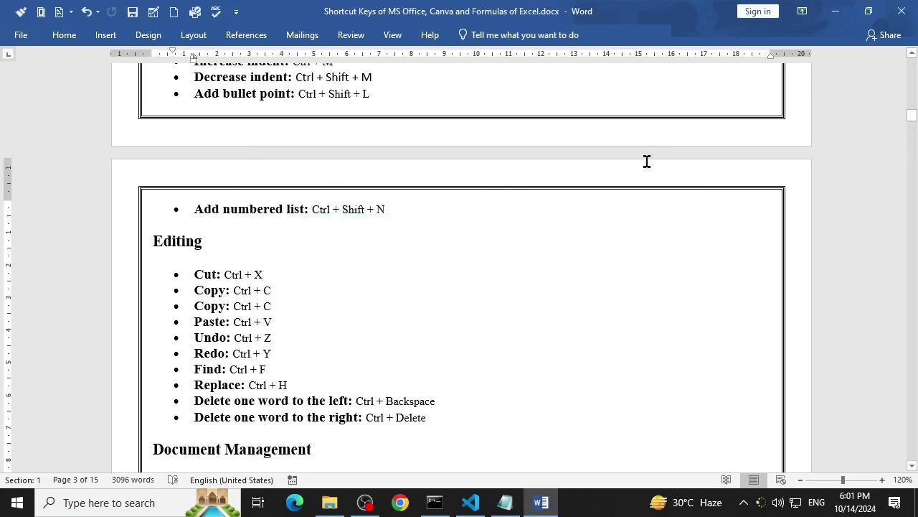
key("ctrl+f")
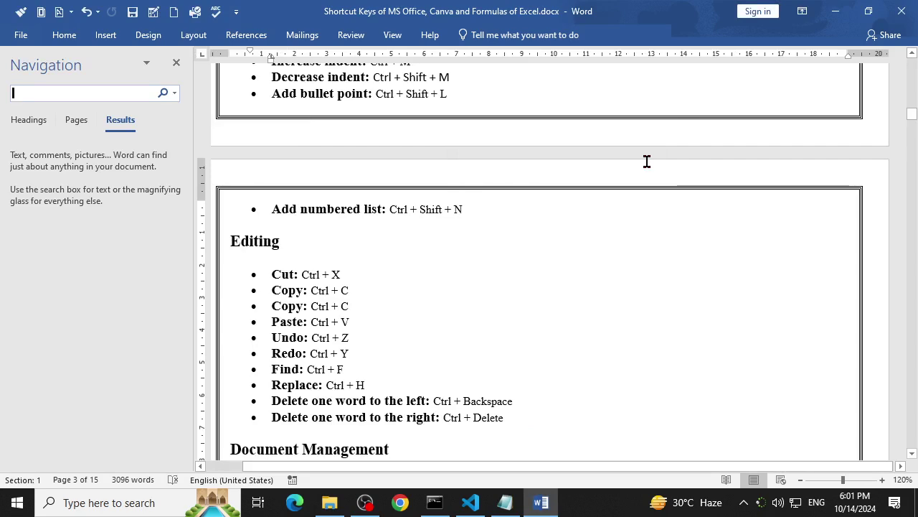
type("word")
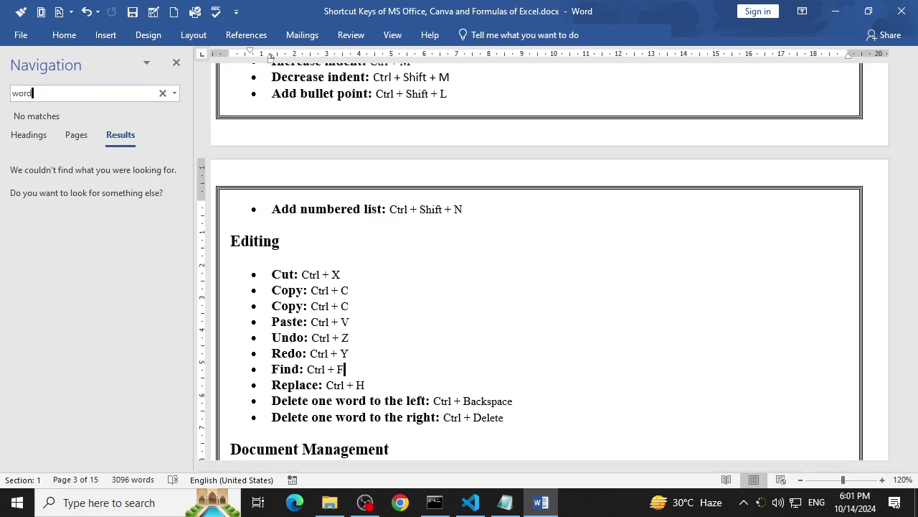
key("BackSpace")
key("BackSpace")
key("BackSpace")
key("BackSpace")
type("ctrl")
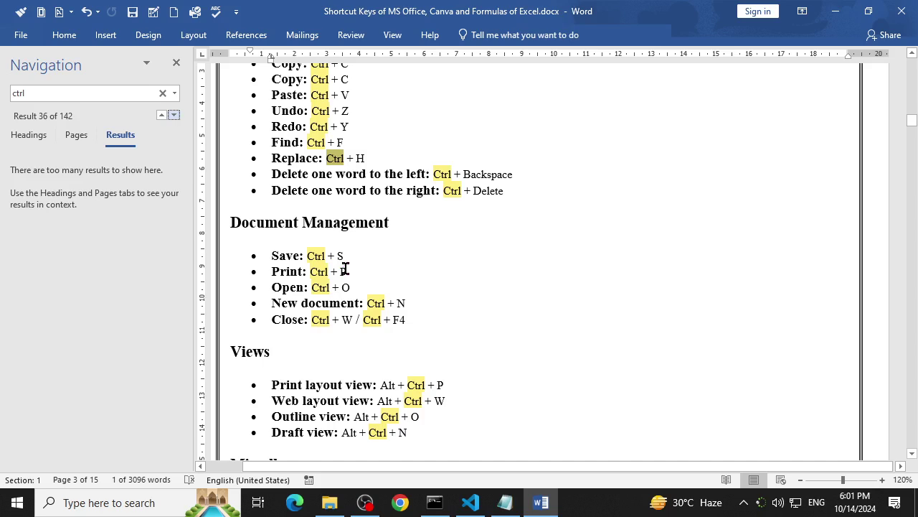
Step: Close the search pane and delete the word 'Backspace' on the Delete-left line with Ctrl+Backspace
left_click(176, 62)
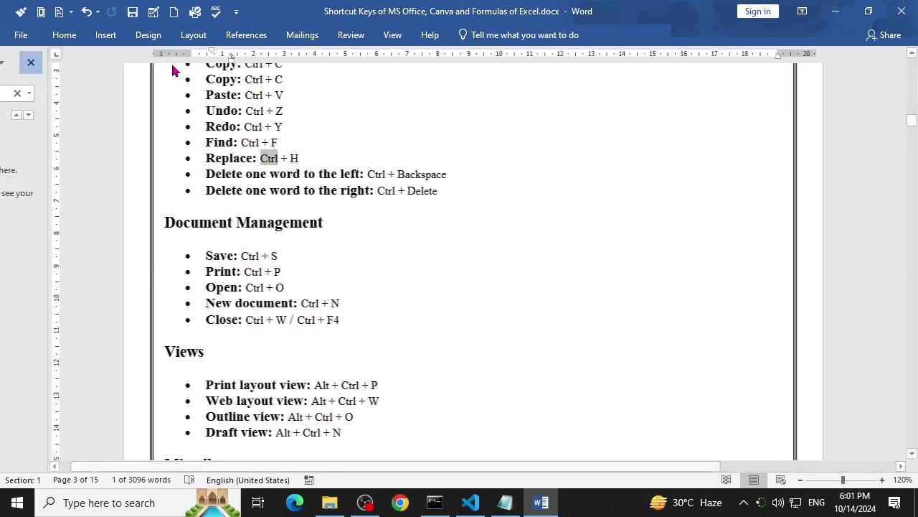
scroll(287, 266, "up", 2)
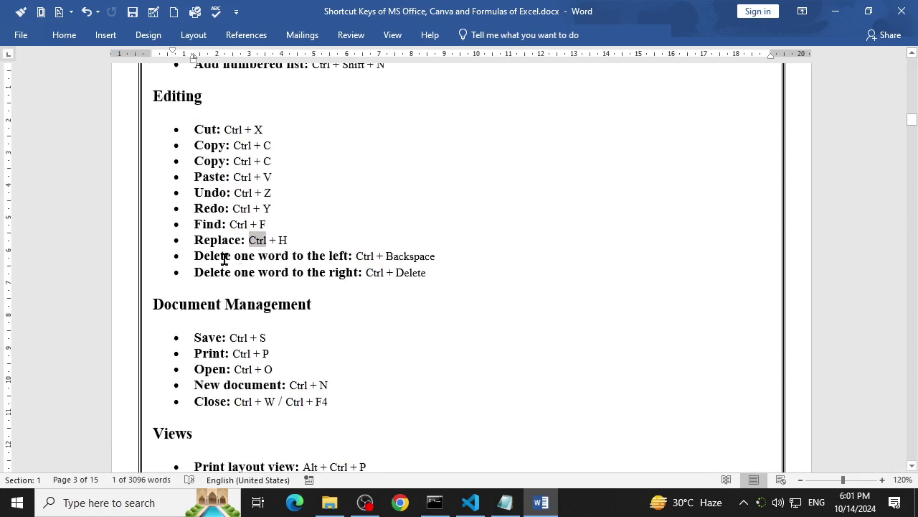
left_click_drag(225, 257, 428, 256)
left_click(430, 256)
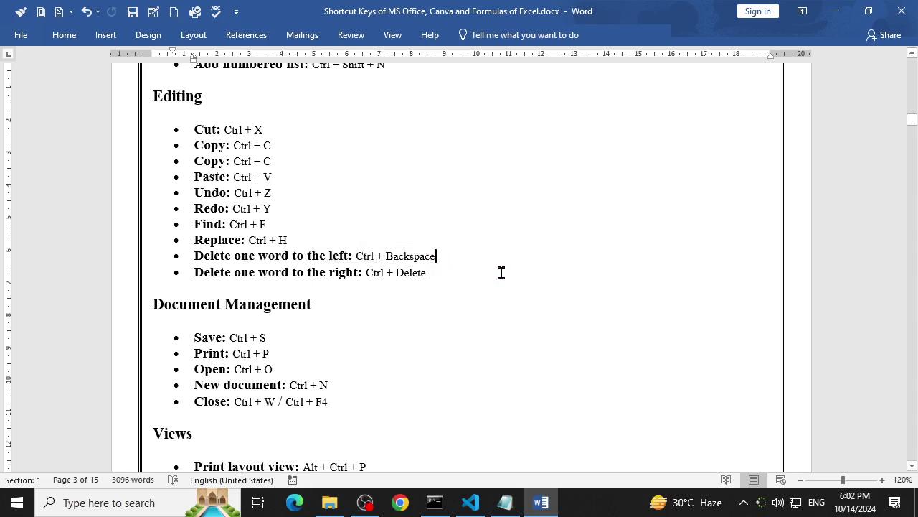
key("ctrl+BackSpace")
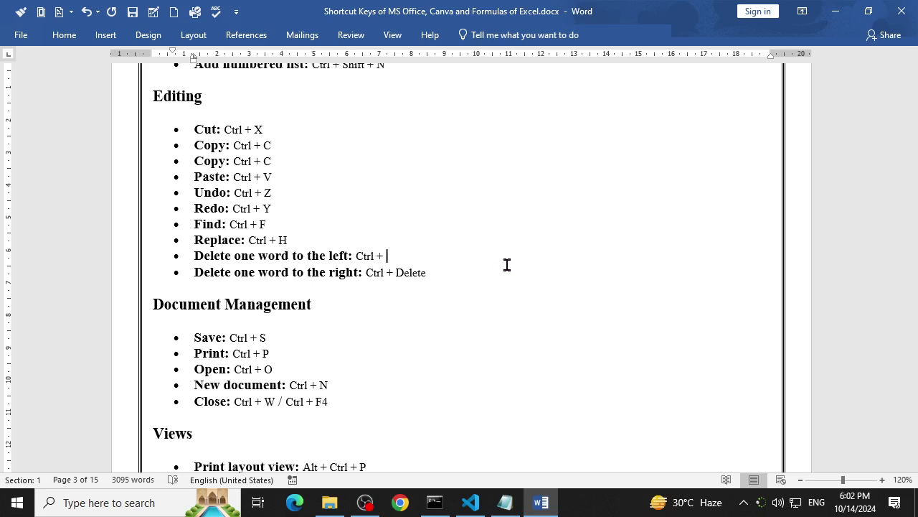
Step: Delete the word before 'Ctrl + Delete' with Ctrl+Delete, then undo the deletions
left_click(363, 272)
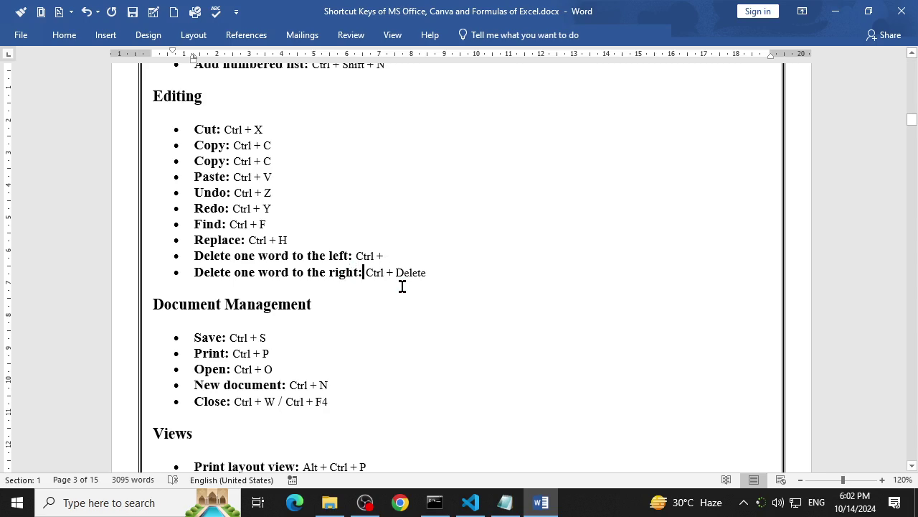
key("ctrl+Delete")
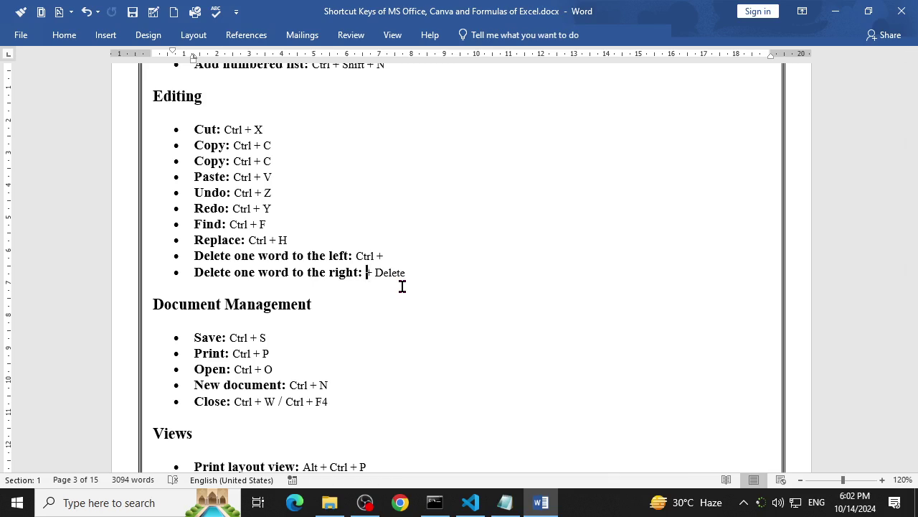
key("ctrl+z")
key("ctrl+z")
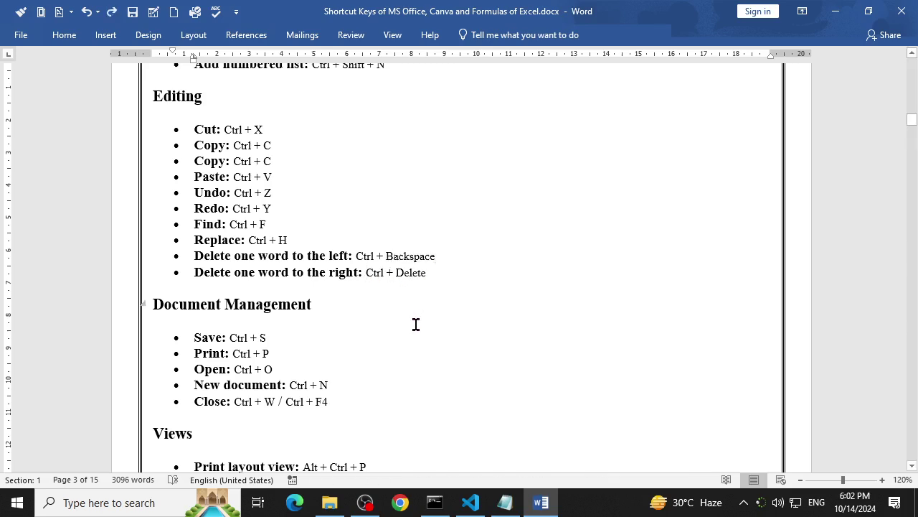
scroll(251, 287, "down", 1)
left_click(164, 267)
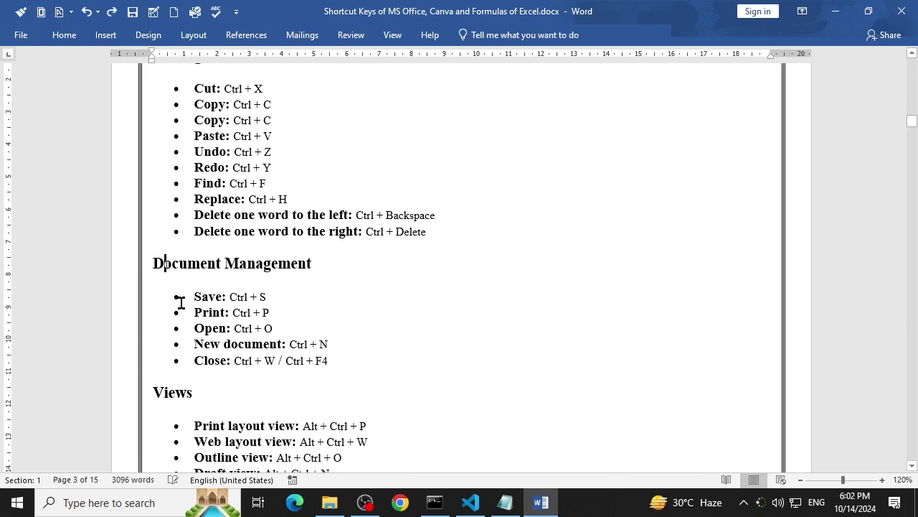
left_click(188, 283)
triple_click(199, 287)
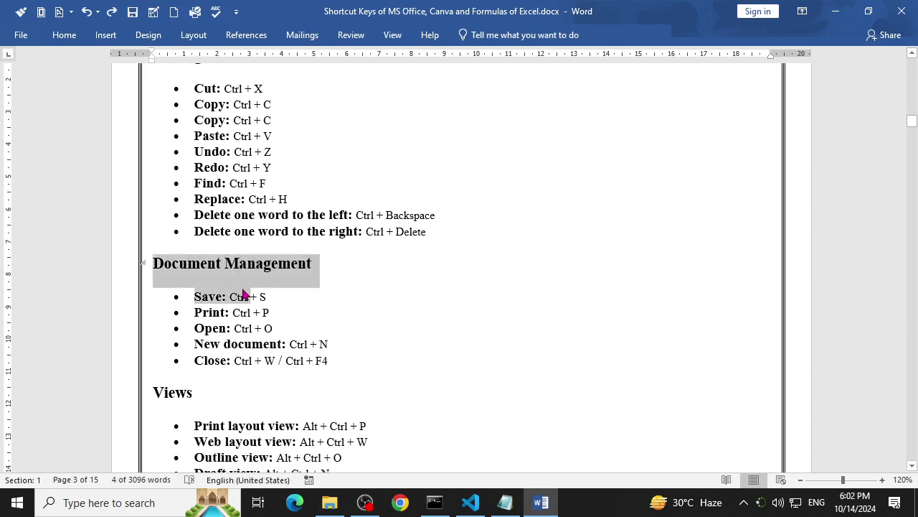
left_click(244, 296)
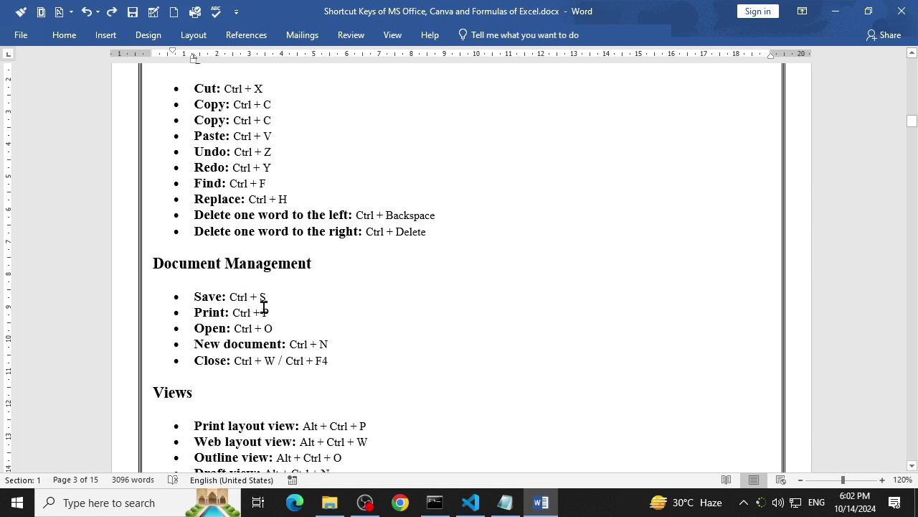
left_click_drag(272, 313, 221, 318)
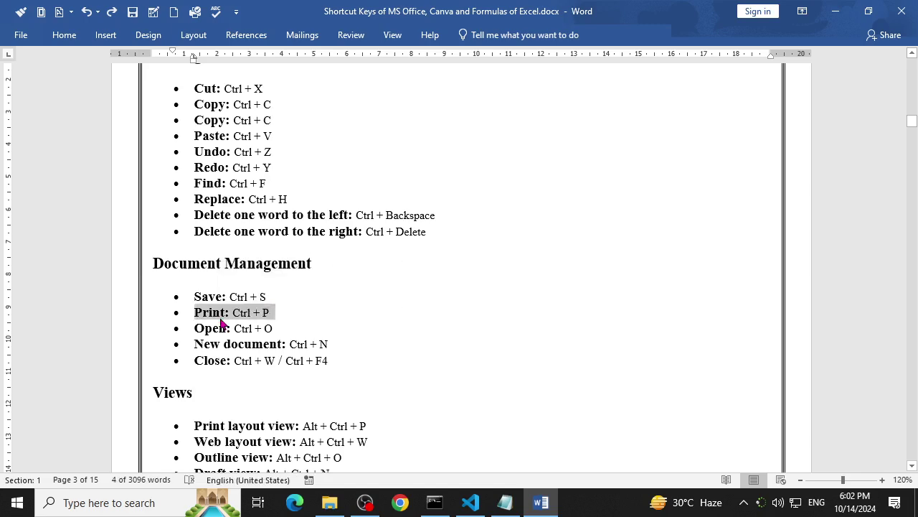
key("ctrl+p")
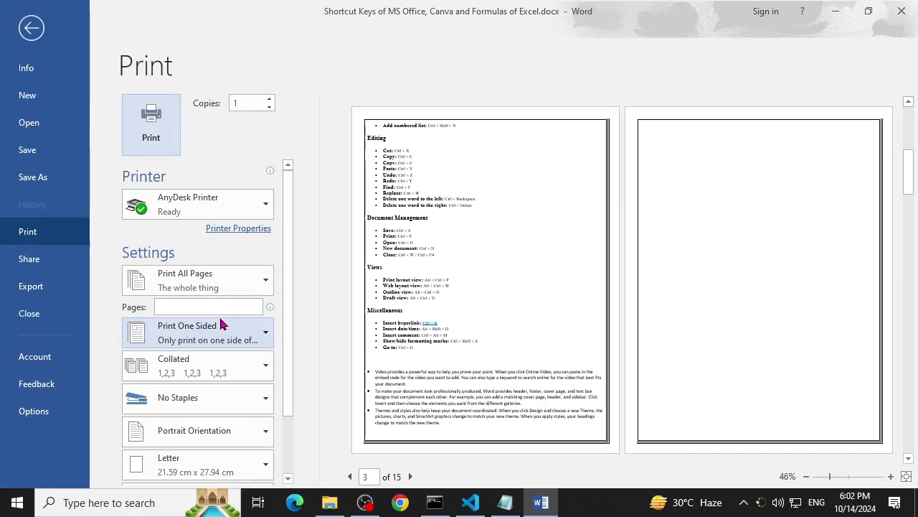
key("Escape")
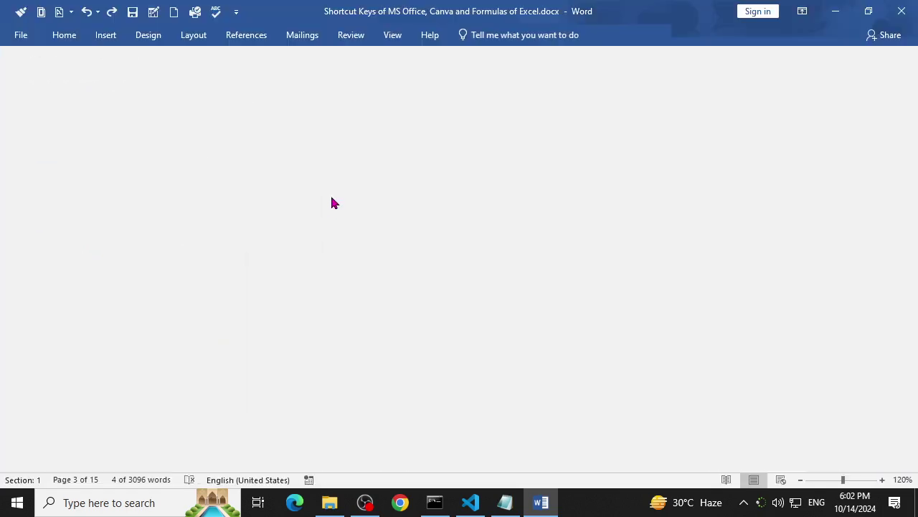
left_click_drag(273, 328, 235, 329)
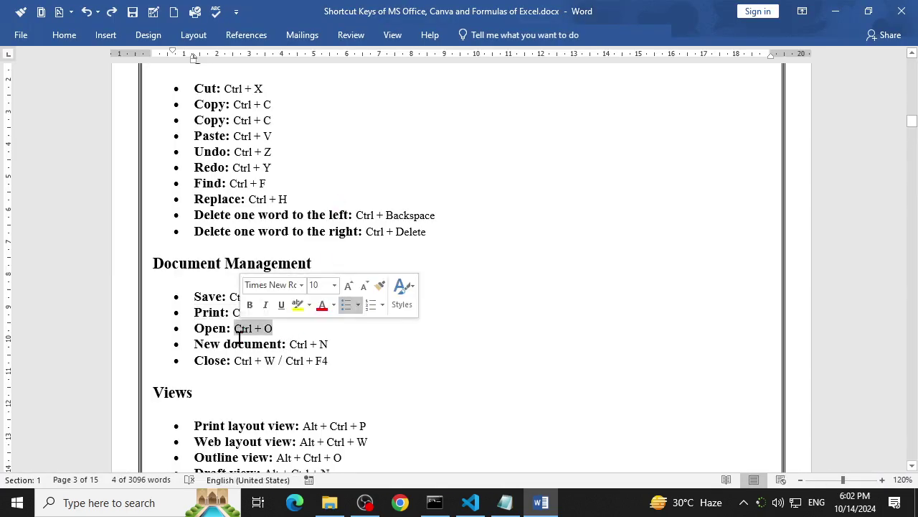
key("ctrl+o")
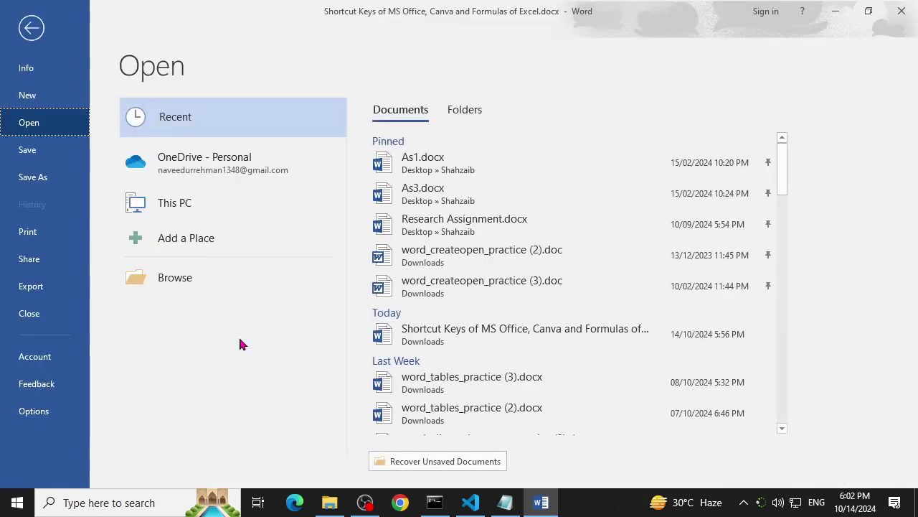
left_click(901, 10)
left_click(514, 287)
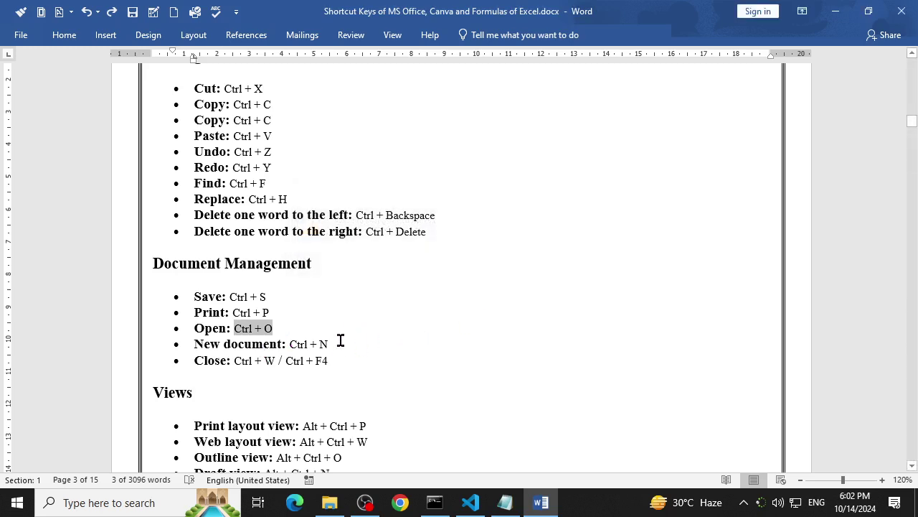
left_click_drag(224, 344, 260, 344)
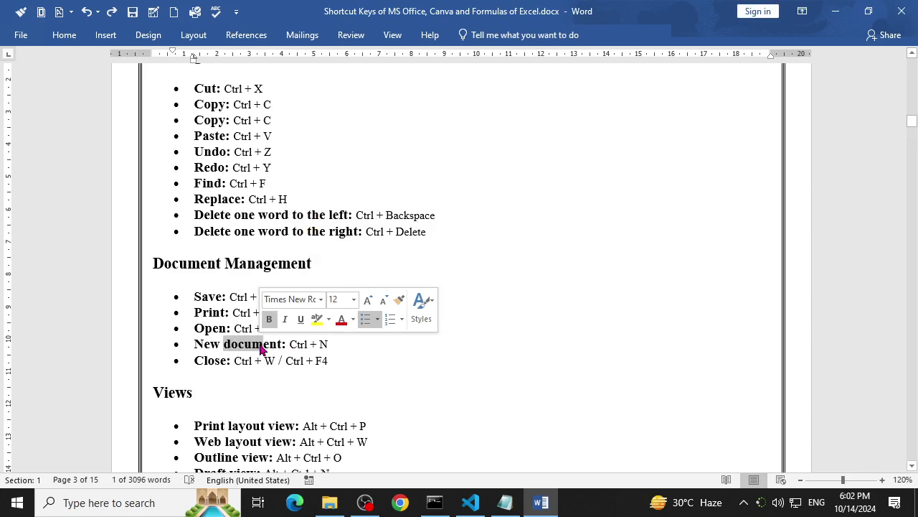
key("ctrl+n")
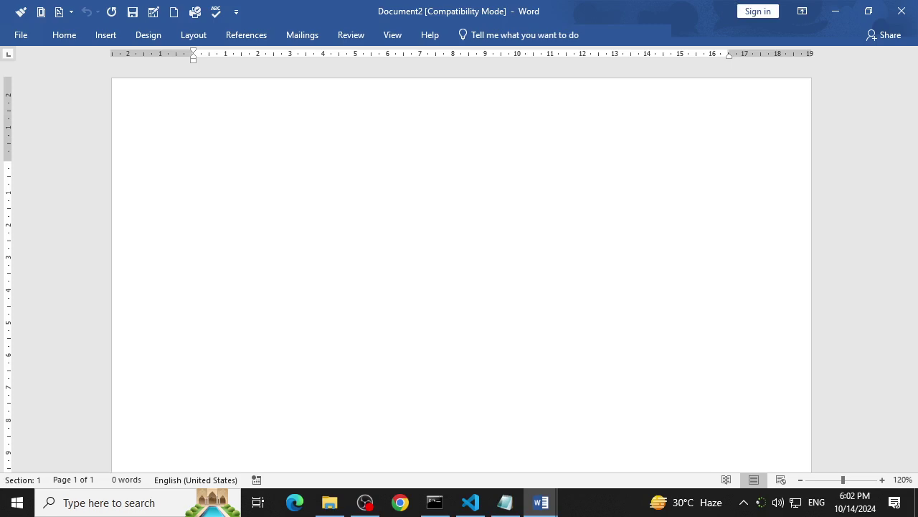
left_click(902, 10)
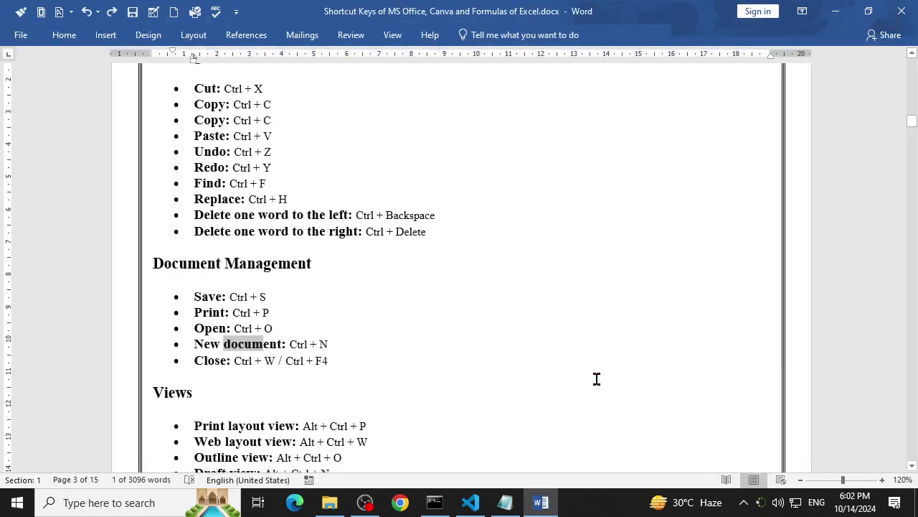
scroll(363, 400, "down", 2)
left_click(206, 321)
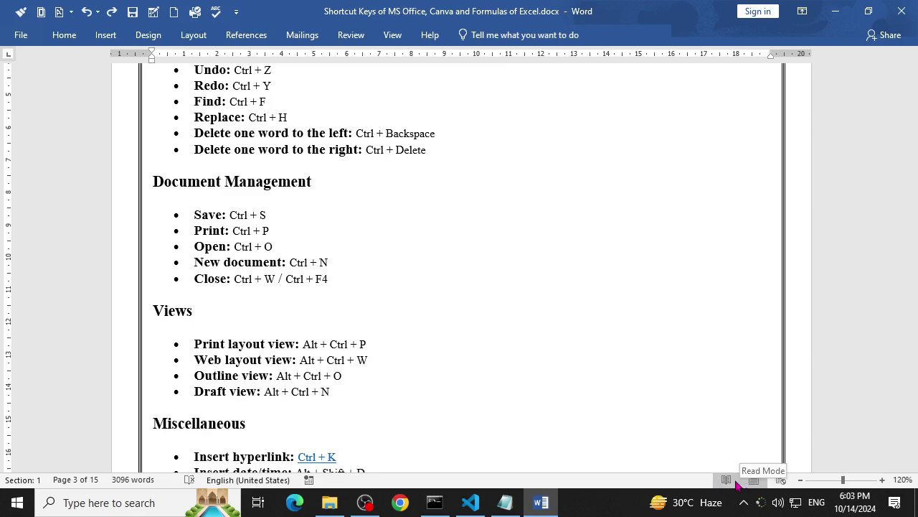
left_click(726, 480)
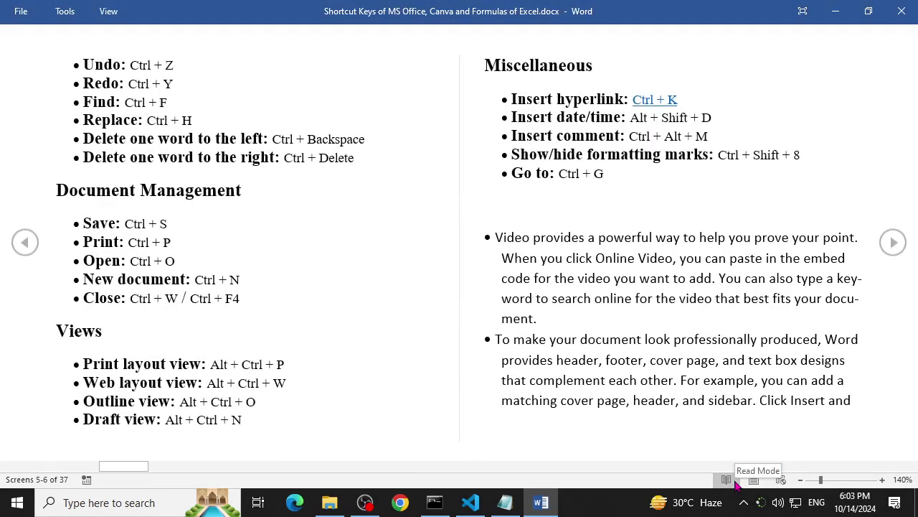
left_click(905, 242)
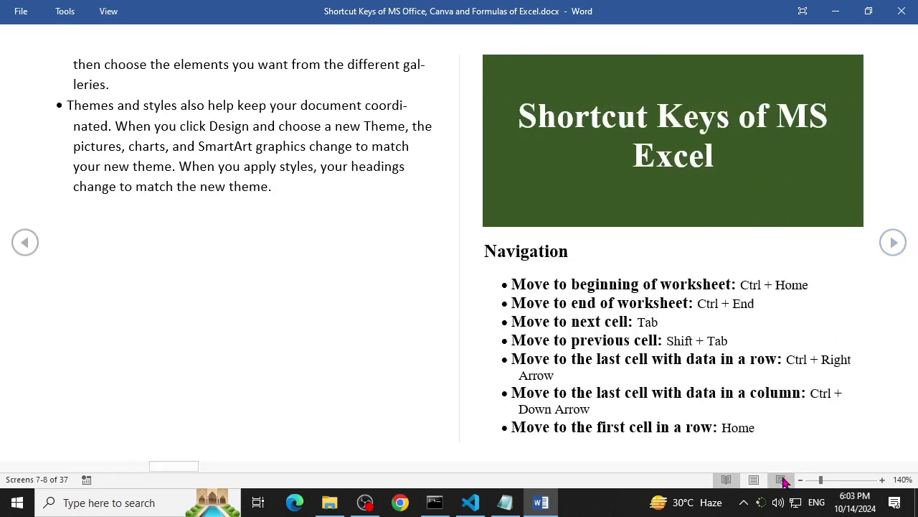
left_click(755, 479)
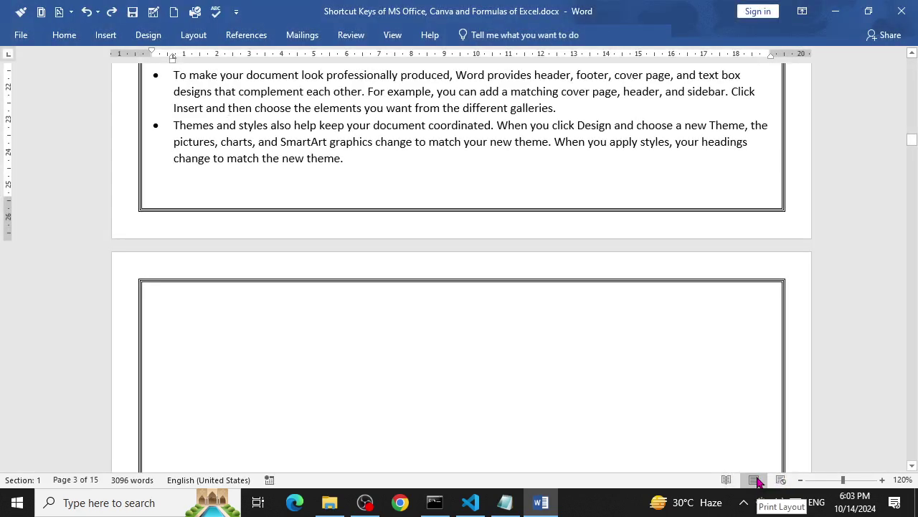
left_click(780, 479)
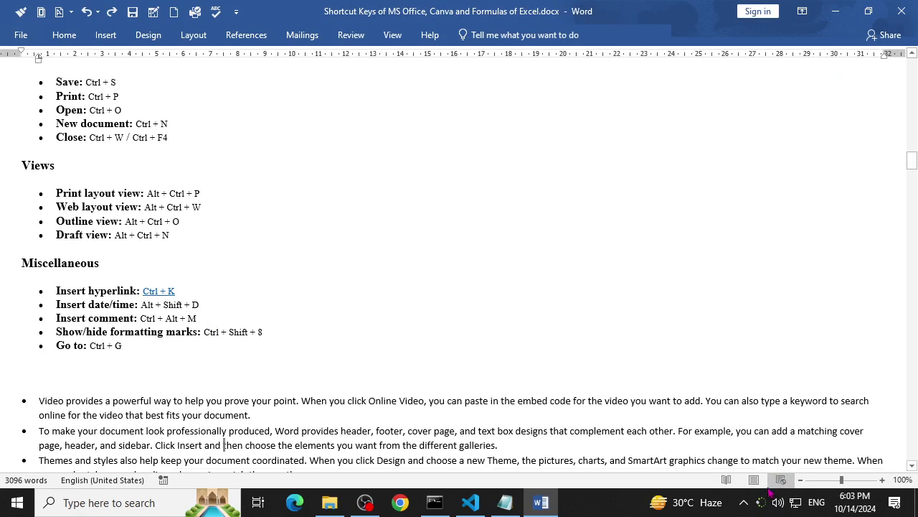
left_click(761, 486)
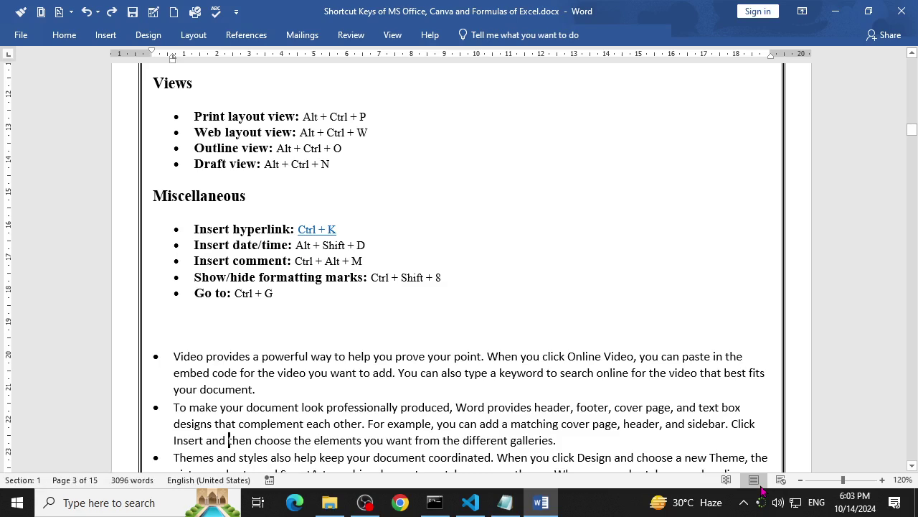
scroll(326, 280, "up", 2)
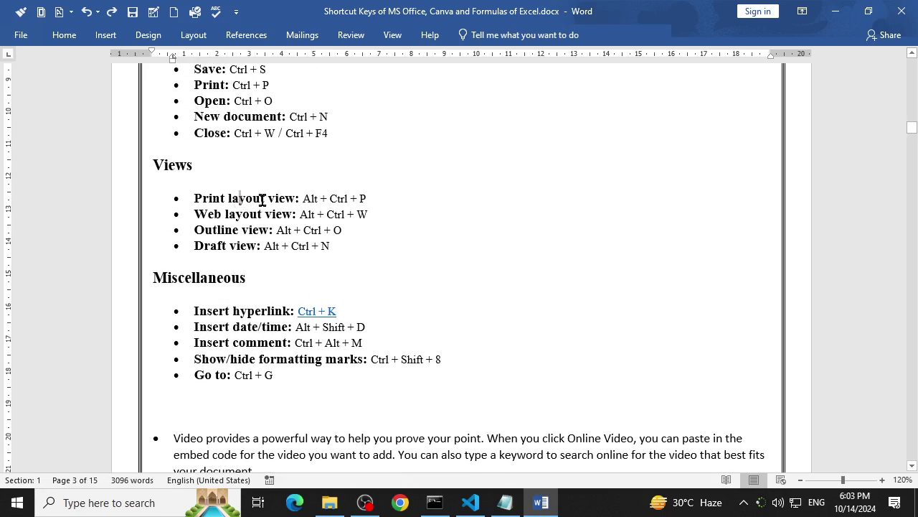
Step: Select 'layout view' on the Print layout and Web layout view lines to demonstrate selection
left_click_drag(259, 199, 287, 199)
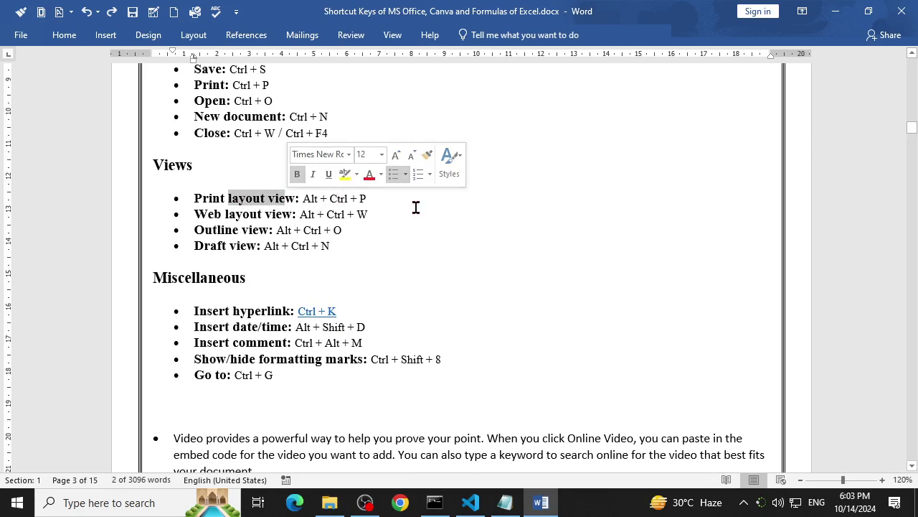
left_click(322, 212)
left_click_drag(244, 213, 284, 210)
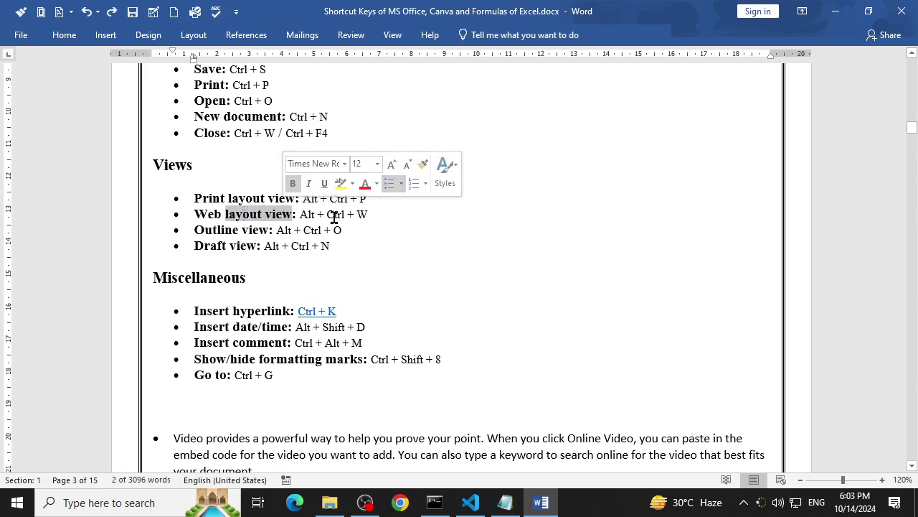
left_click(387, 220)
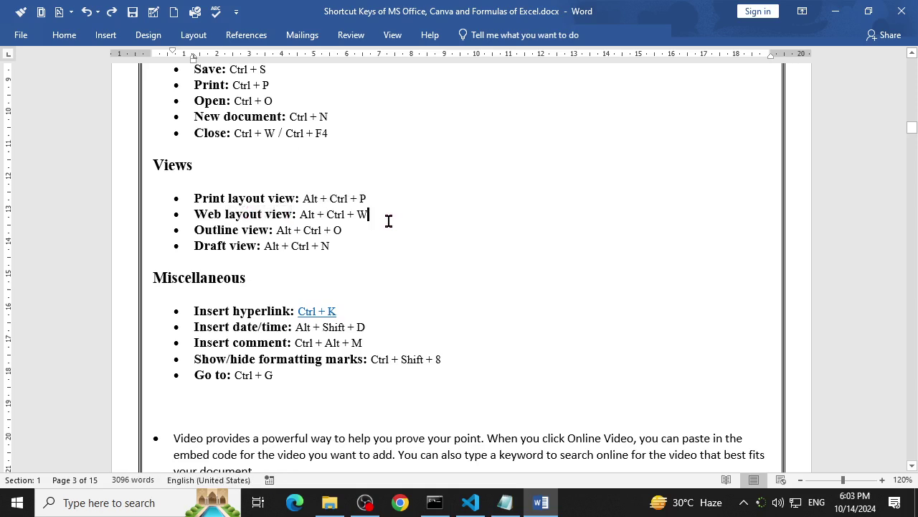
left_click(422, 284)
Step: Select 'view: Alt' on the Outline view line, switch to Outline view with Ctrl+Alt+O, then close it
left_click_drag(242, 230, 294, 229)
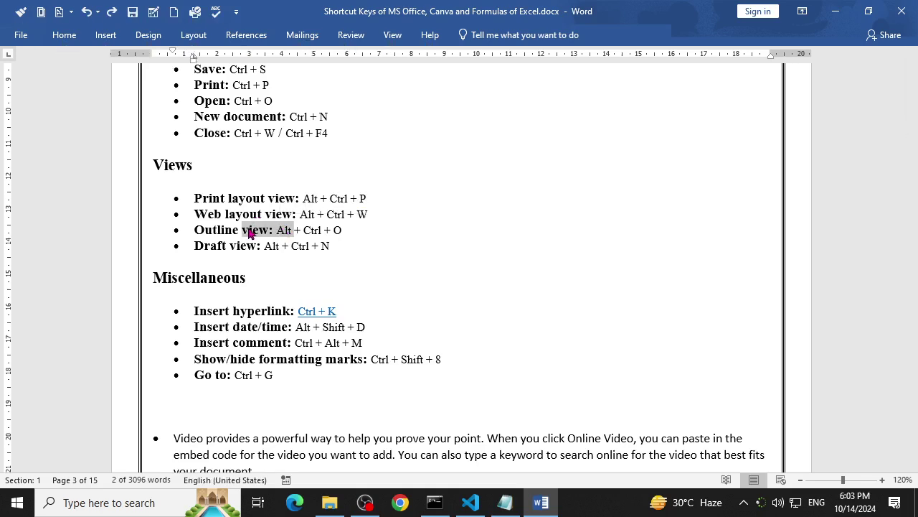
key("ctrl+alt+o")
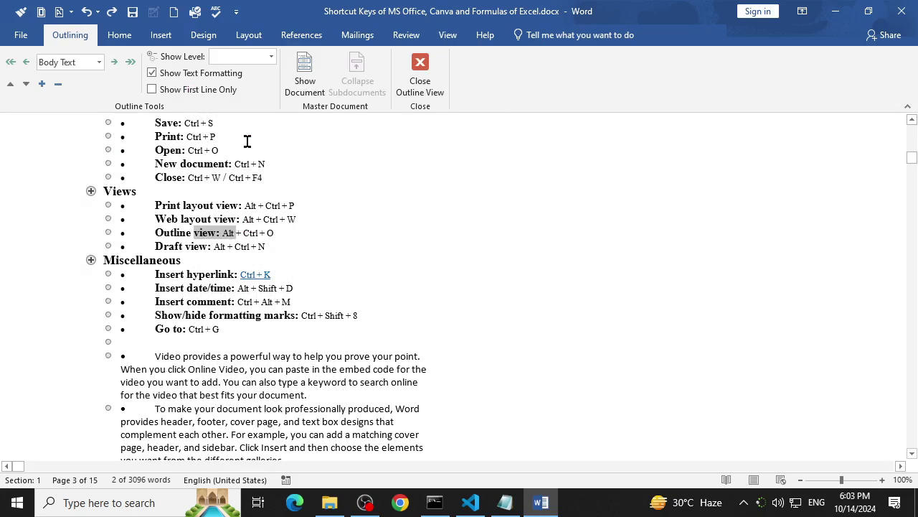
left_click(409, 72)
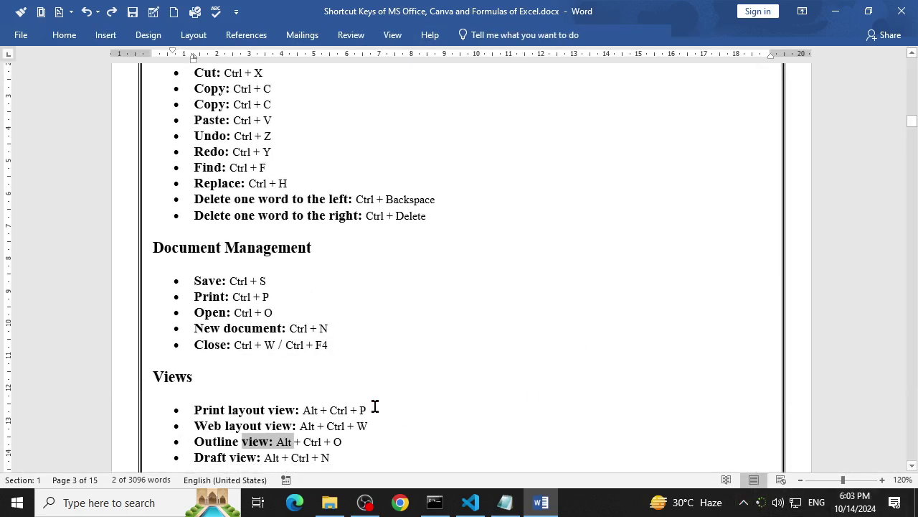
Step: Select the Save through Close bullets, then clear the selection
left_click_drag(340, 340, 164, 275)
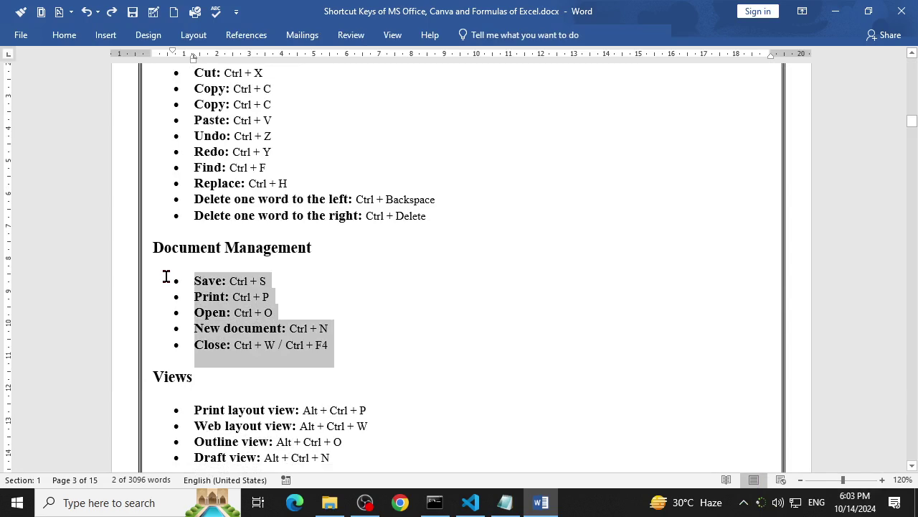
scroll(248, 337, "down", 3)
left_click_drag(353, 335, 244, 307)
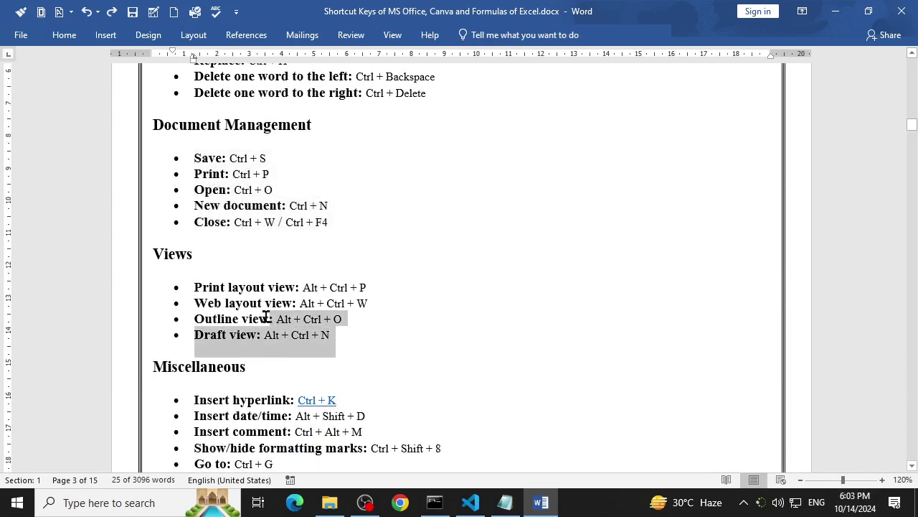
scroll(229, 305, "down", 2)
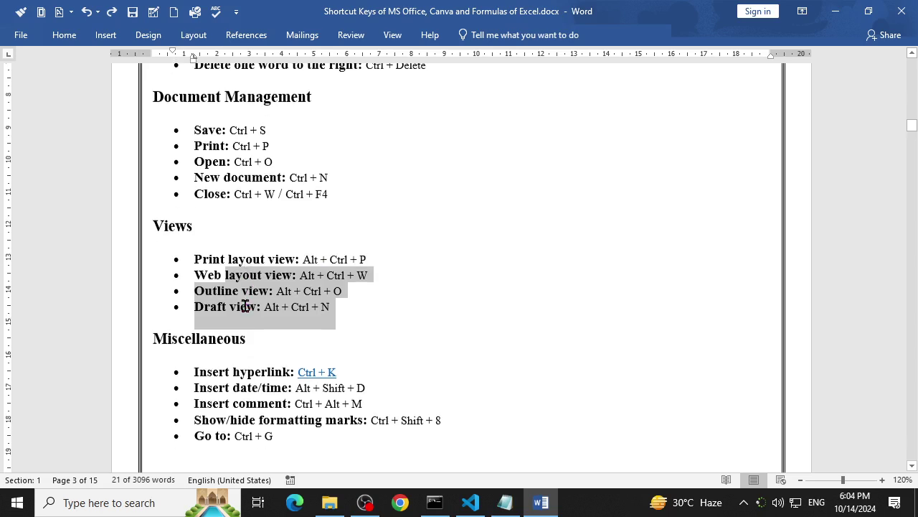
left_click(222, 285)
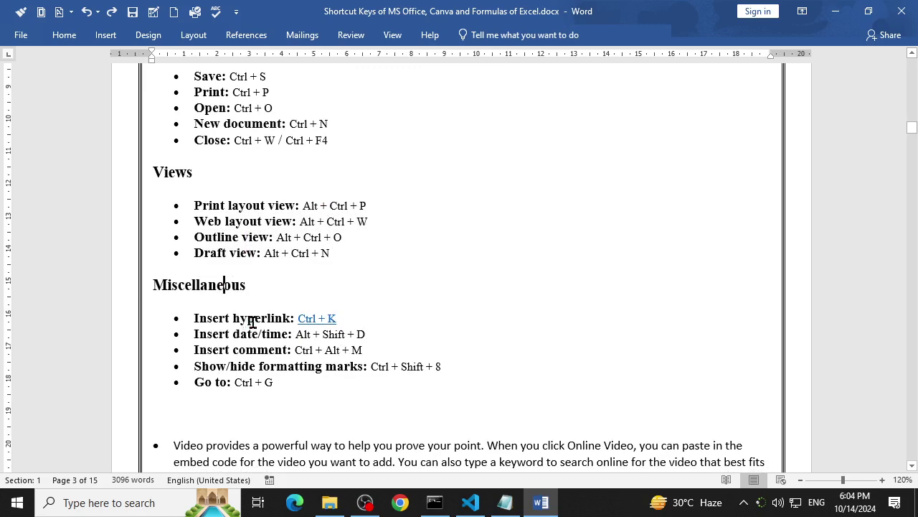
left_click_drag(375, 335, 296, 335)
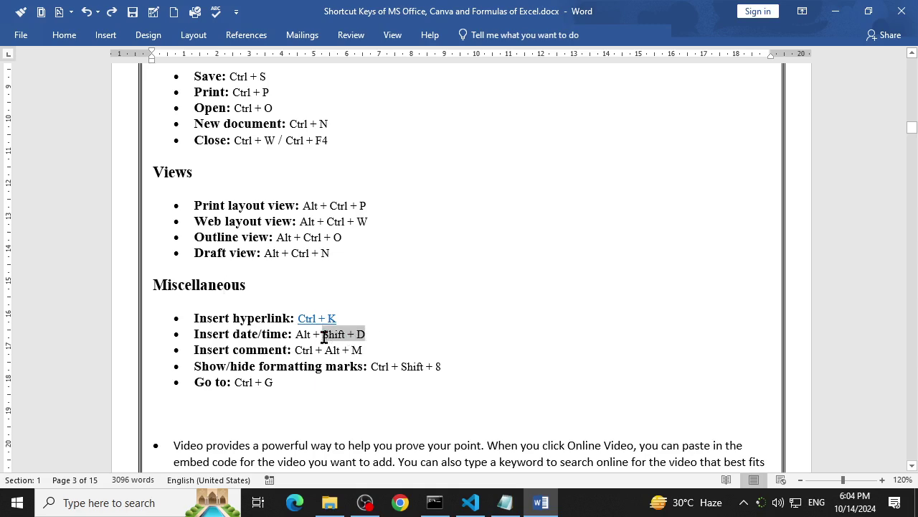
key("ctrl+k")
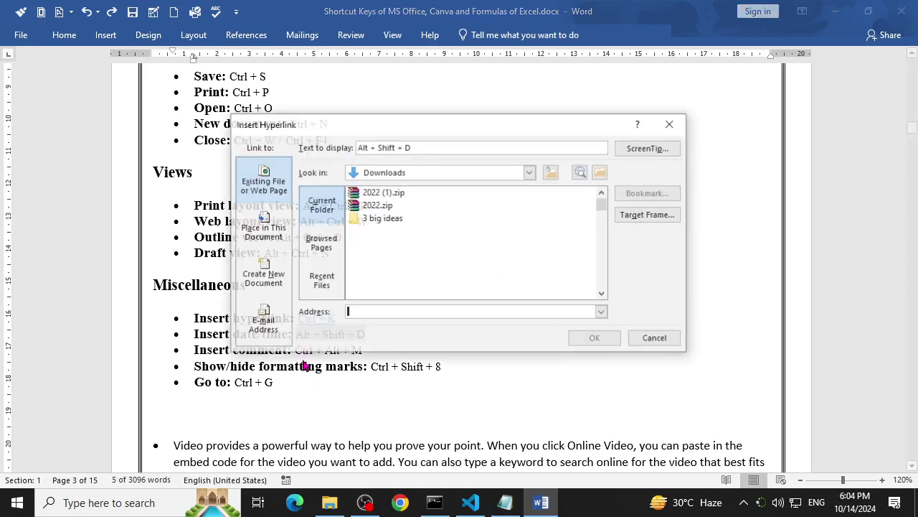
type("h")
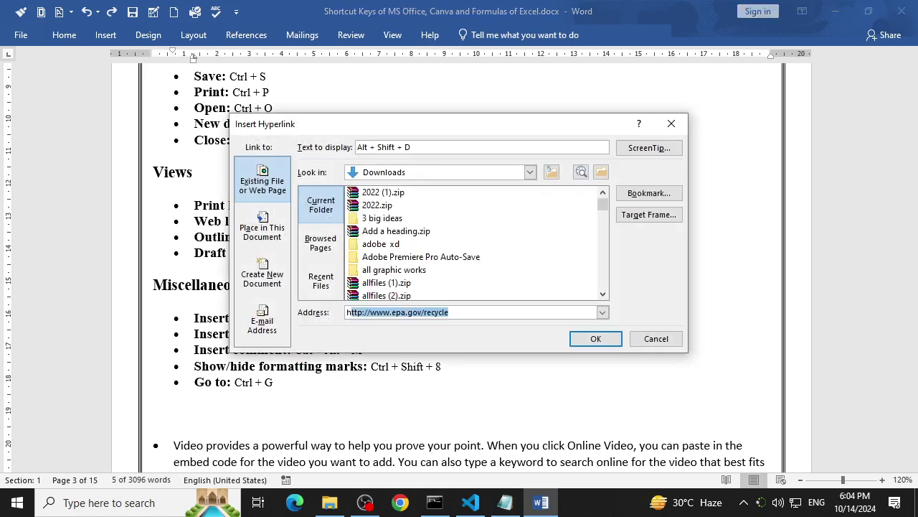
type("ttps:")
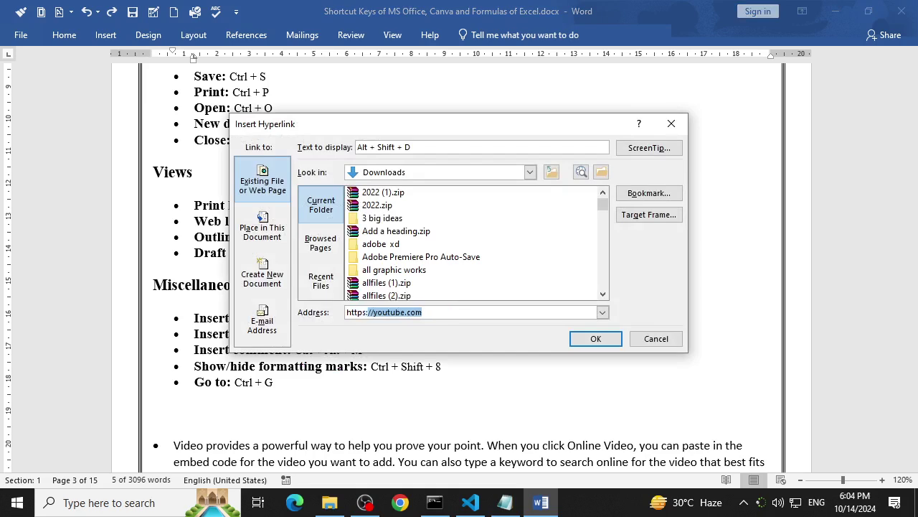
key("Return")
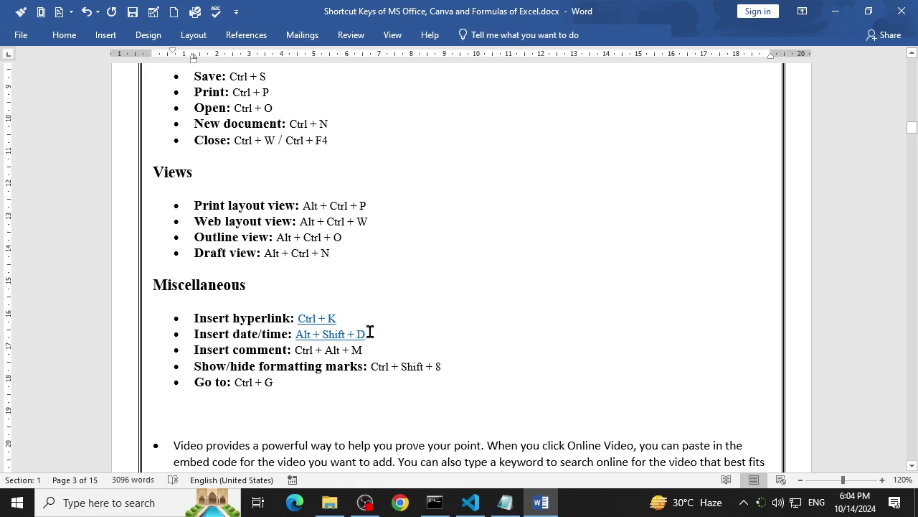
left_click(345, 332, "ctrl")
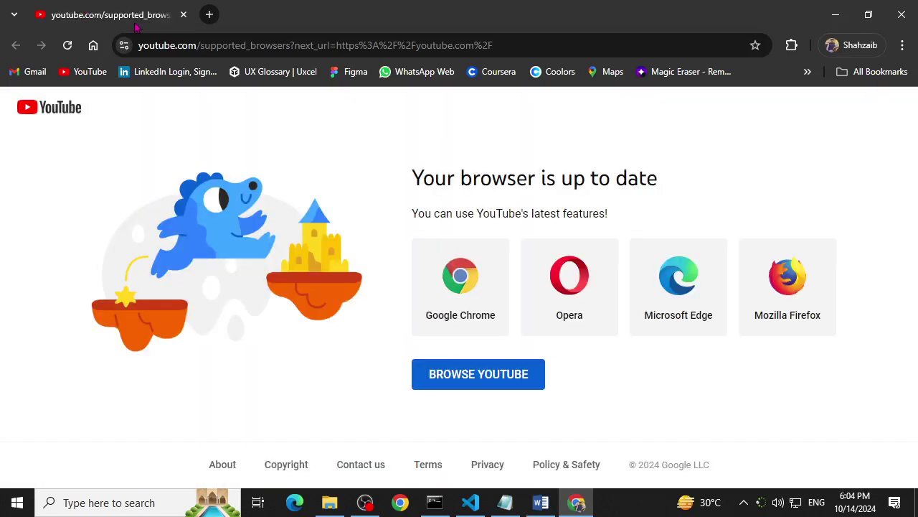
left_click(183, 14)
scroll(444, 352, "down", 2)
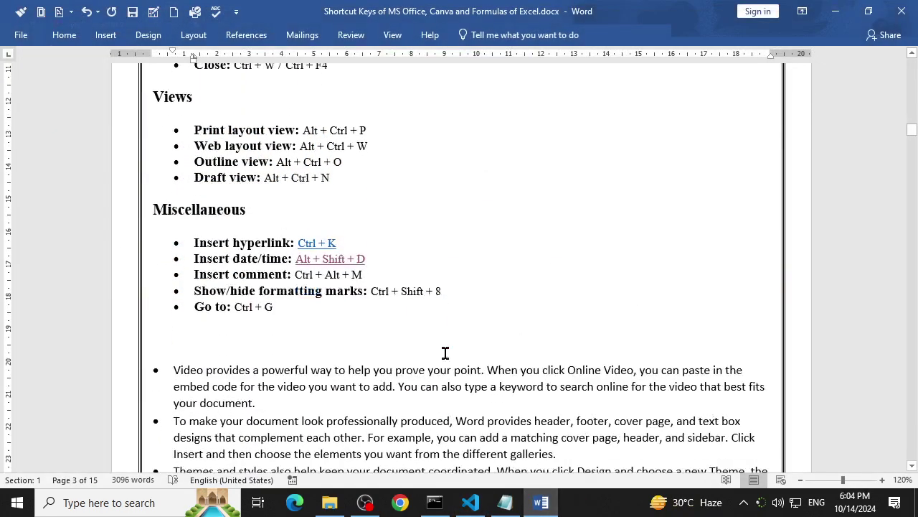
scroll(301, 280, "down", 1)
triple_click(250, 263)
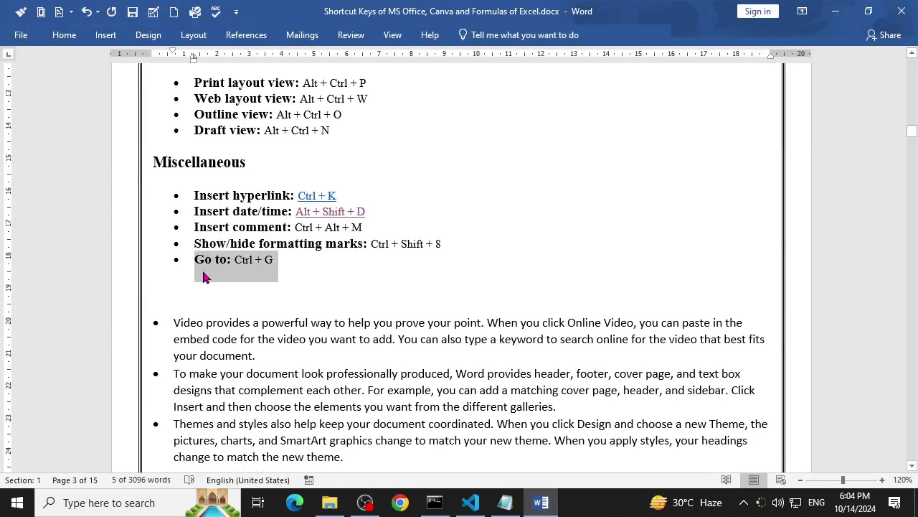
key("ctrl+g")
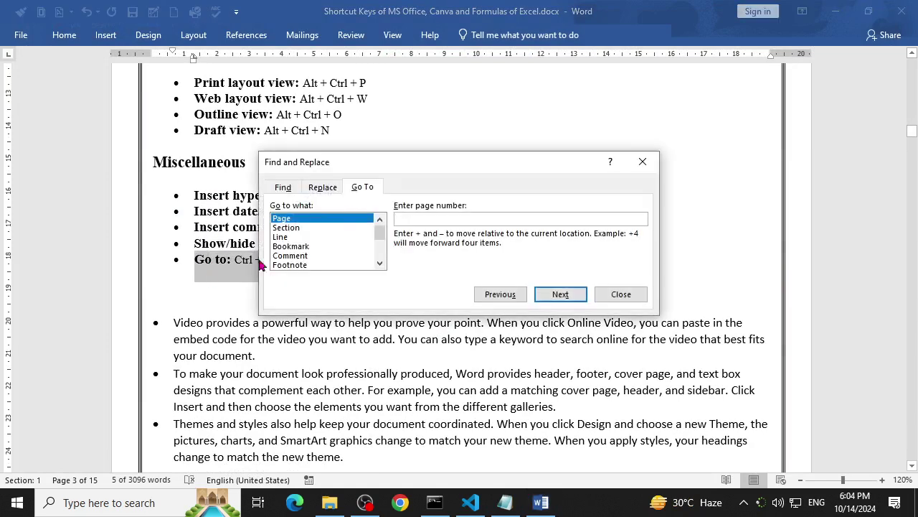
type("5")
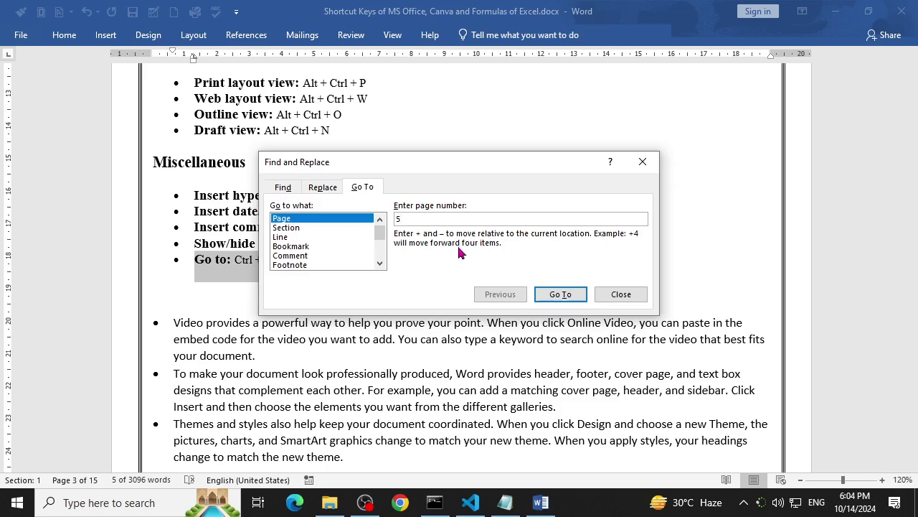
left_click(553, 294)
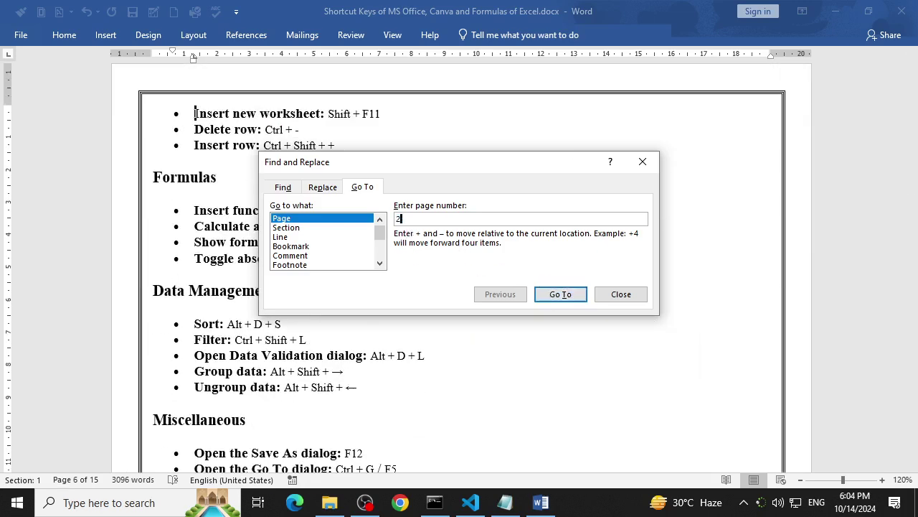
type("2")
key("Return")
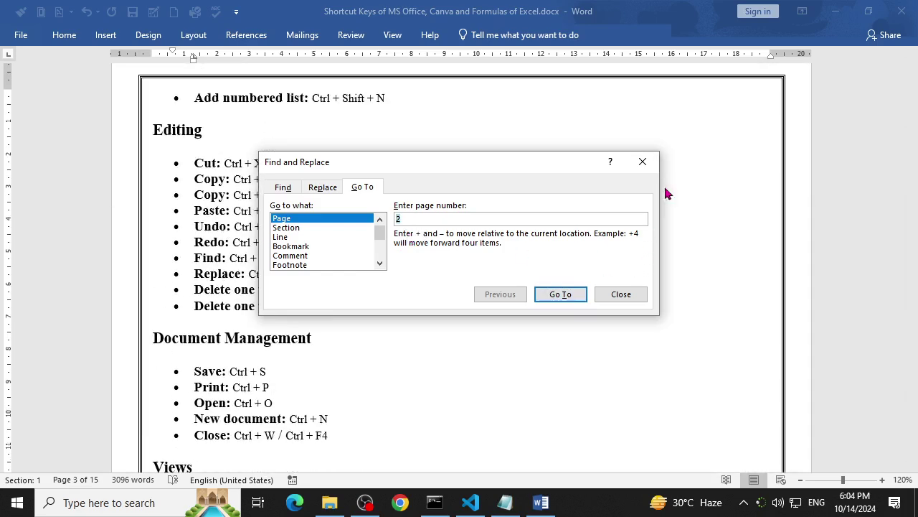
left_click(642, 162)
scroll(318, 409, "down", 1)
Step: Drag-select the Miscellaneous heading and its list, then extend a selection up to the second Copy line
scroll(317, 409, "down", 2)
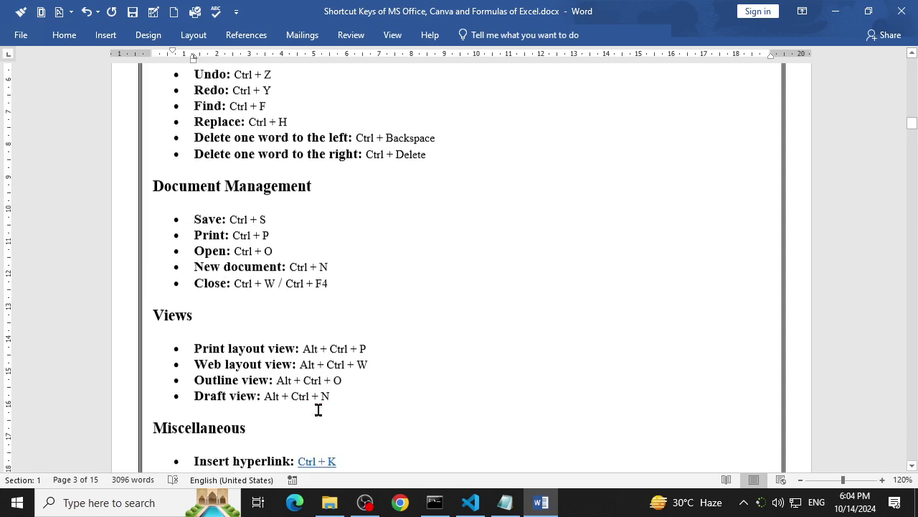
scroll(317, 410, "down", 1)
left_click_drag(153, 263, 199, 293)
scroll(199, 316, "down", 2)
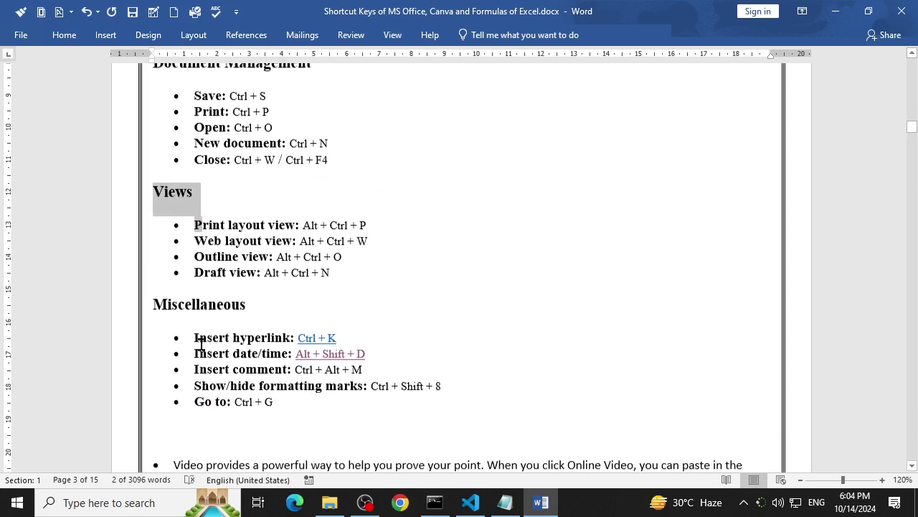
left_click(209, 293)
left_click_drag(274, 393, 216, 314)
scroll(218, 311, "down", 7)
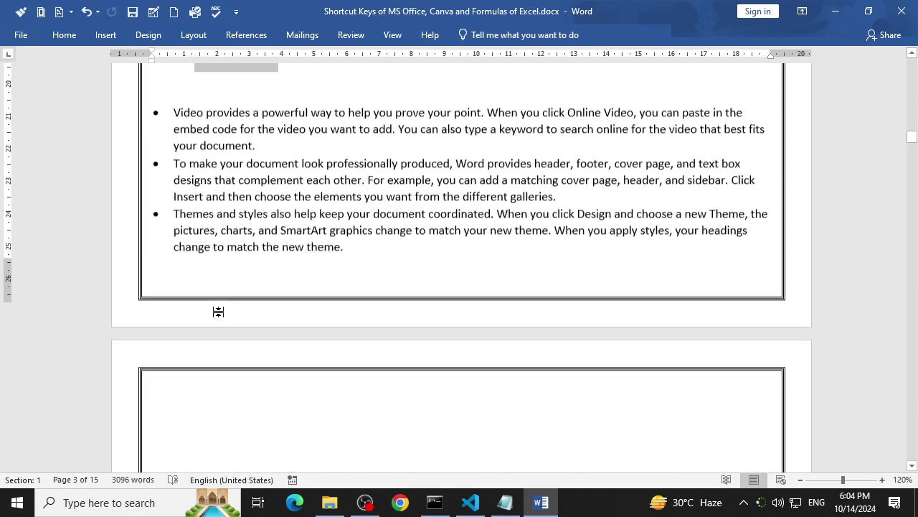
scroll(218, 311, "down", 3)
scroll(218, 311, "down", 10)
scroll(218, 311, "down", 9)
scroll(220, 311, "down", 10)
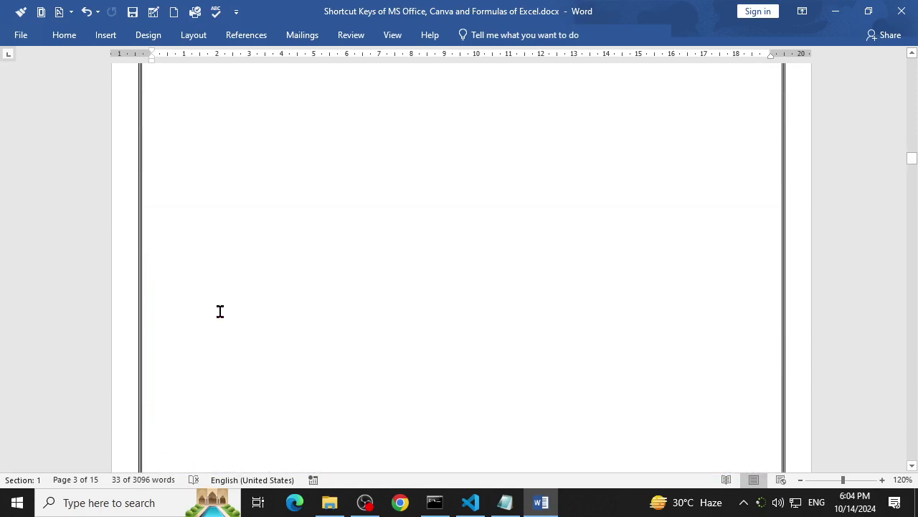
scroll(220, 311, "up", 5)
scroll(220, 311, "up", 10)
scroll(219, 310, "up", 4)
scroll(218, 311, "up", 1)
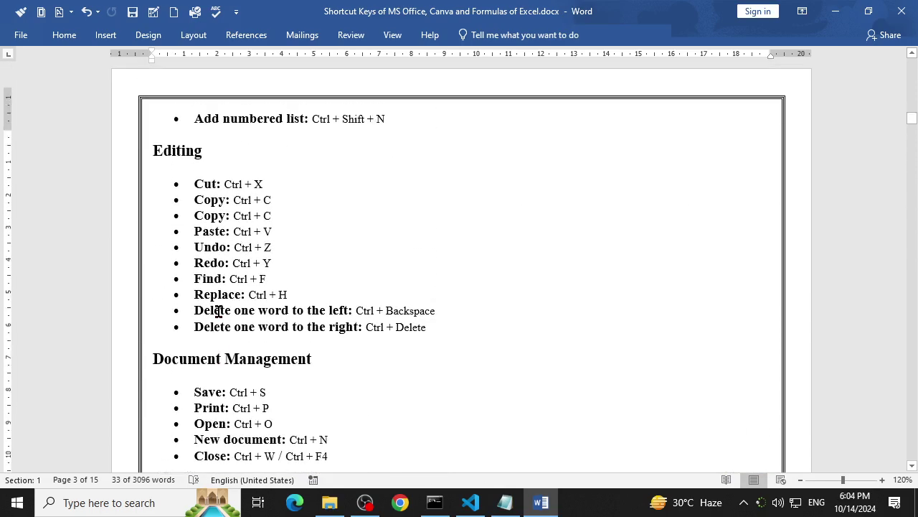
scroll(218, 310, "up", 1)
scroll(220, 305, "down", 1)
left_click_drag(449, 348, 288, 314)
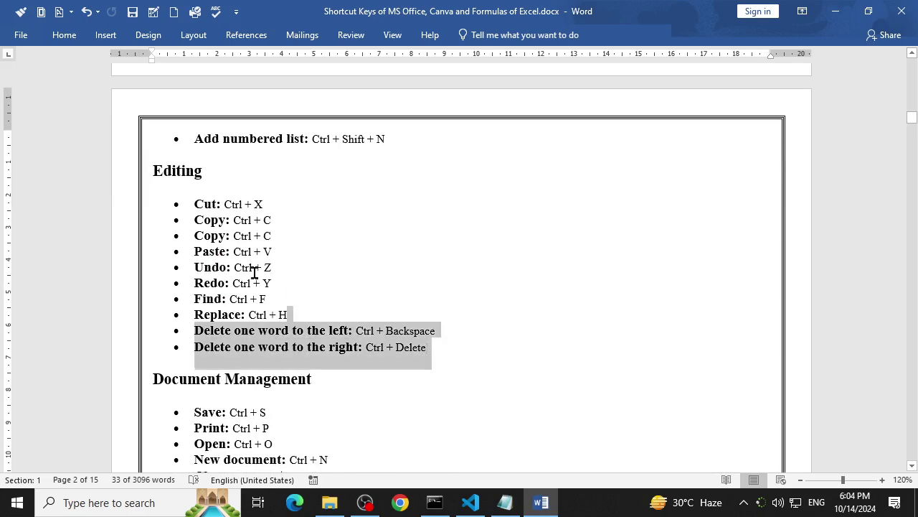
left_click_drag(254, 273, 209, 240)
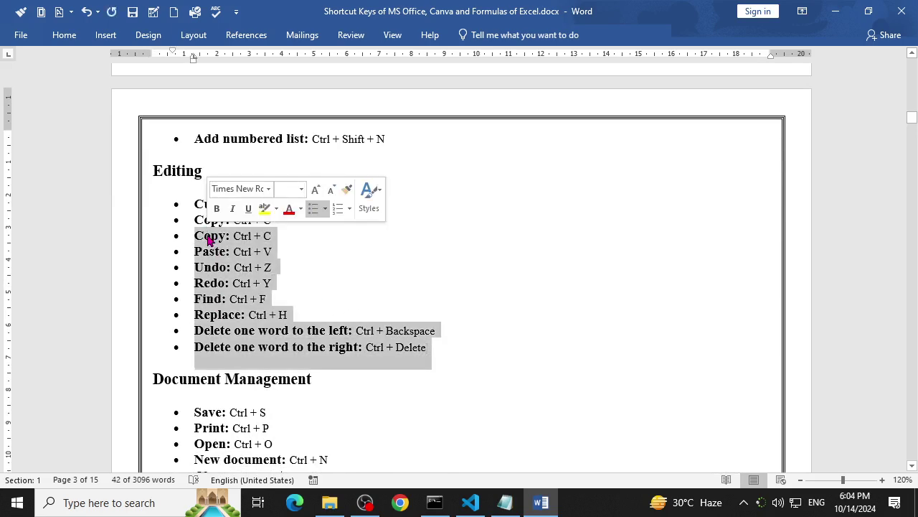
Step: Select Paragraph Formatting down to Increase indent, then the Formatting heading into Italic, and deselect
scroll(362, 300, "up", 6)
scroll(345, 338, "up", 4)
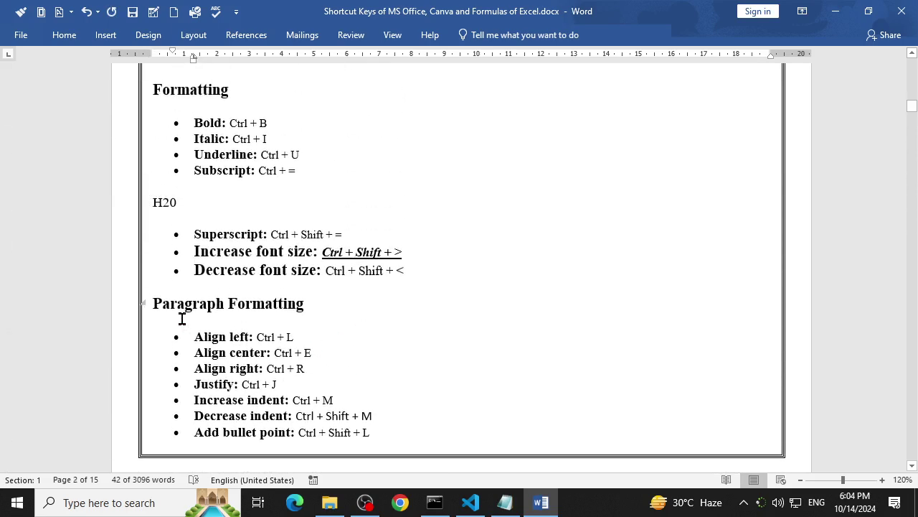
left_click_drag(185, 302, 242, 396)
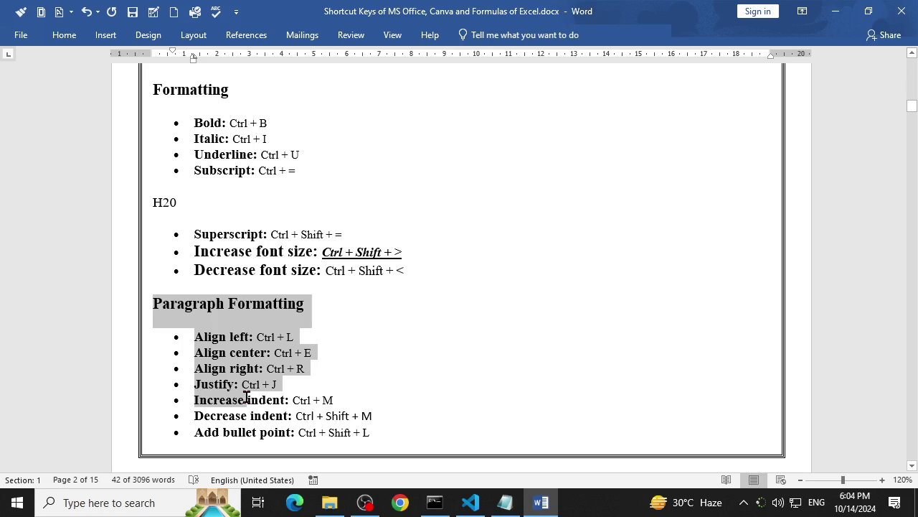
left_click(203, 235)
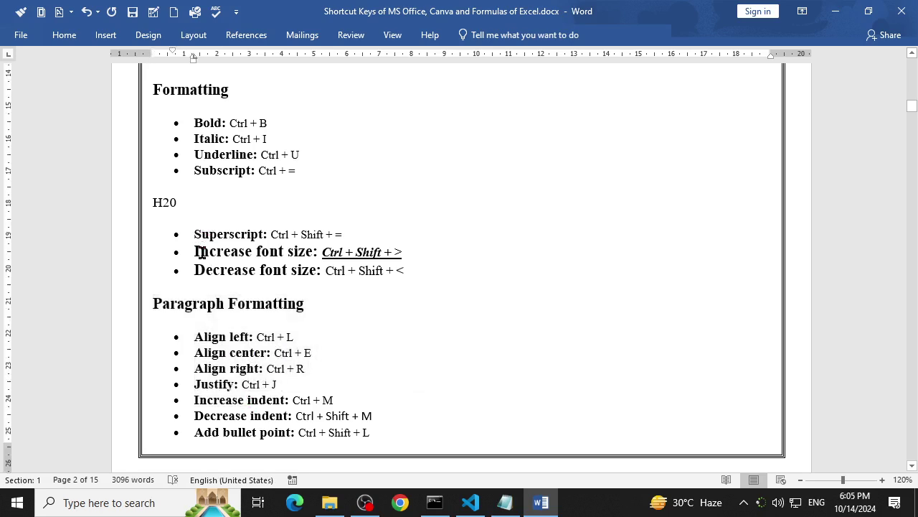
left_click_drag(154, 89, 231, 156)
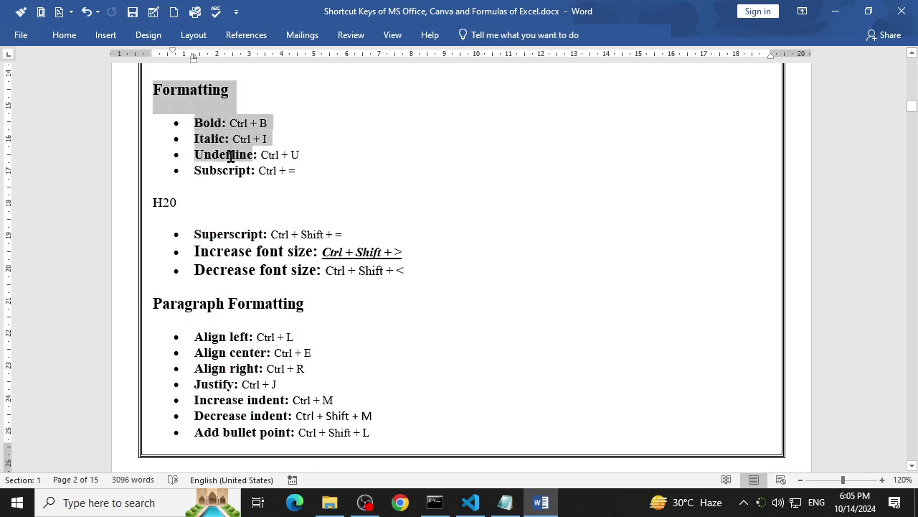
left_click(222, 195)
left_click(228, 170)
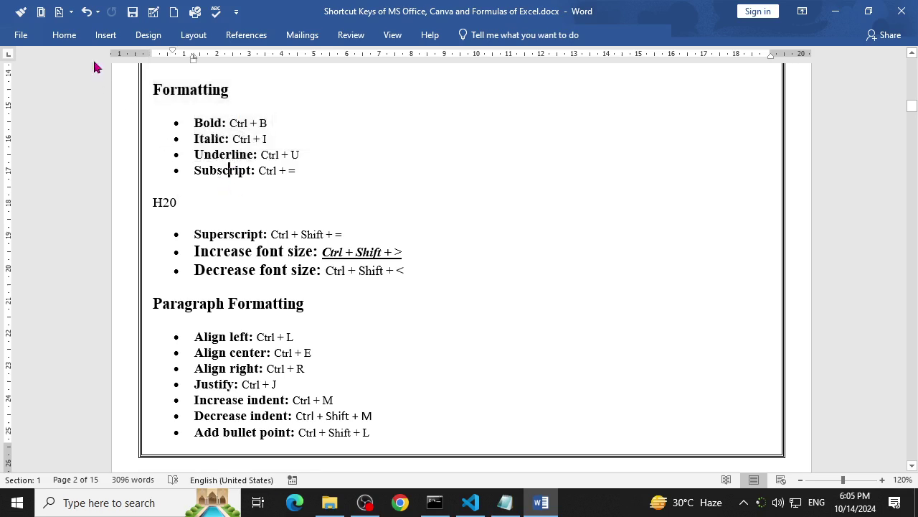
Step: Show the Home formatting commands and scroll up to the H20 example line
left_click(60, 34)
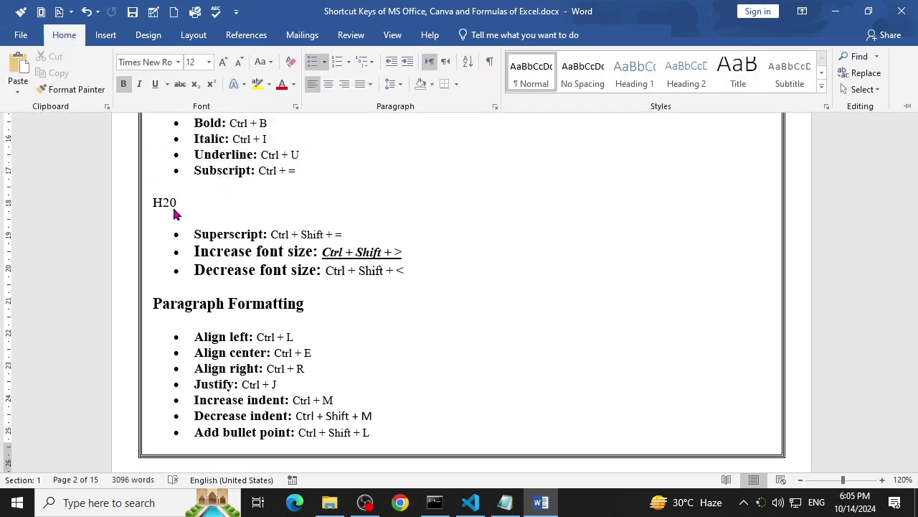
scroll(170, 208, "up", 6)
scroll(170, 209, "up", 6)
scroll(169, 213, "up", 7)
scroll(348, 414, "up", 1)
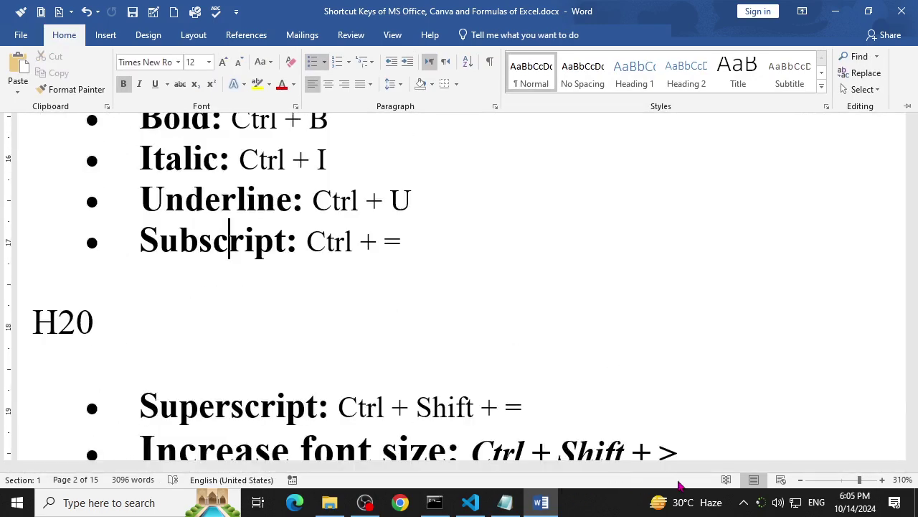
left_click(701, 478)
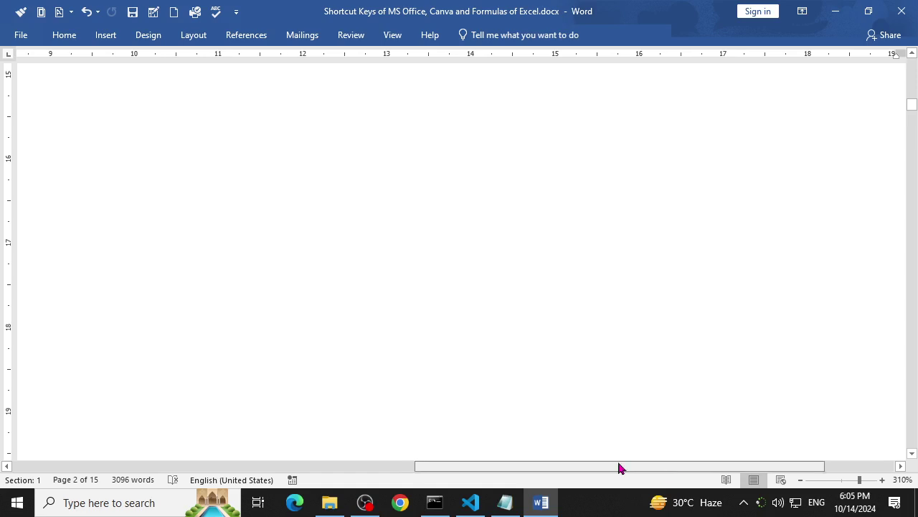
left_click_drag(617, 465, 213, 459)
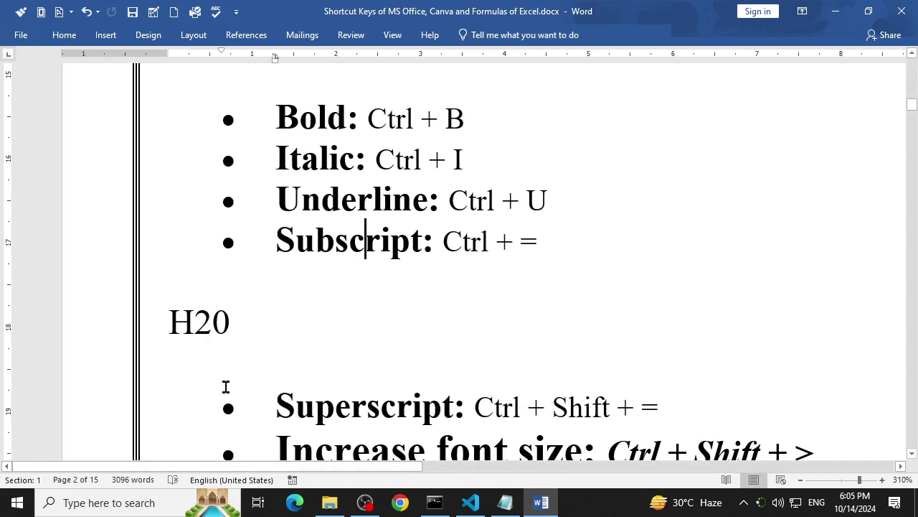
Step: Make the 2 in H20 subscript and undo the stray space that replaced it
left_click_drag(213, 323, 194, 323)
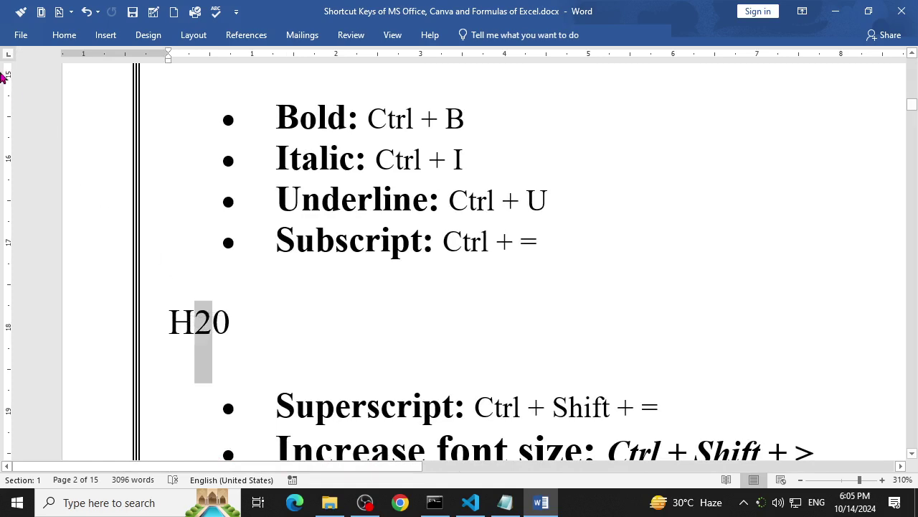
left_click(64, 34)
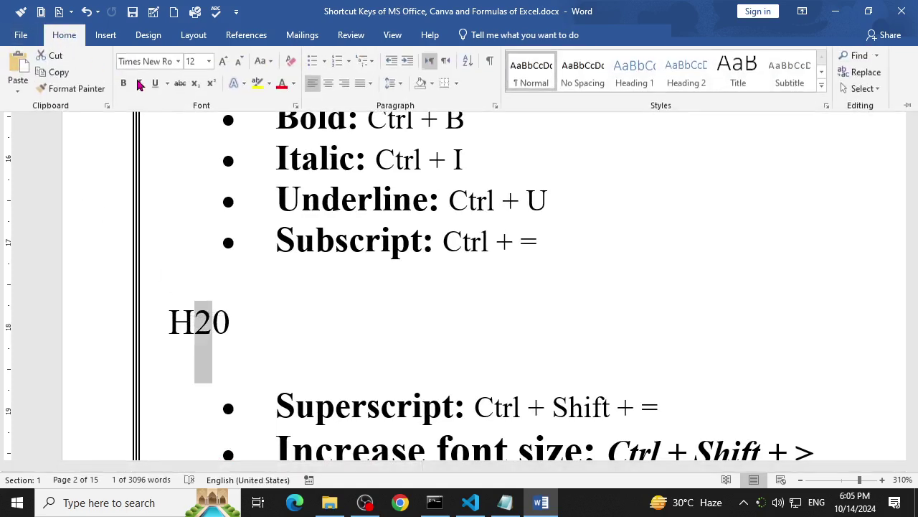
left_click(199, 93)
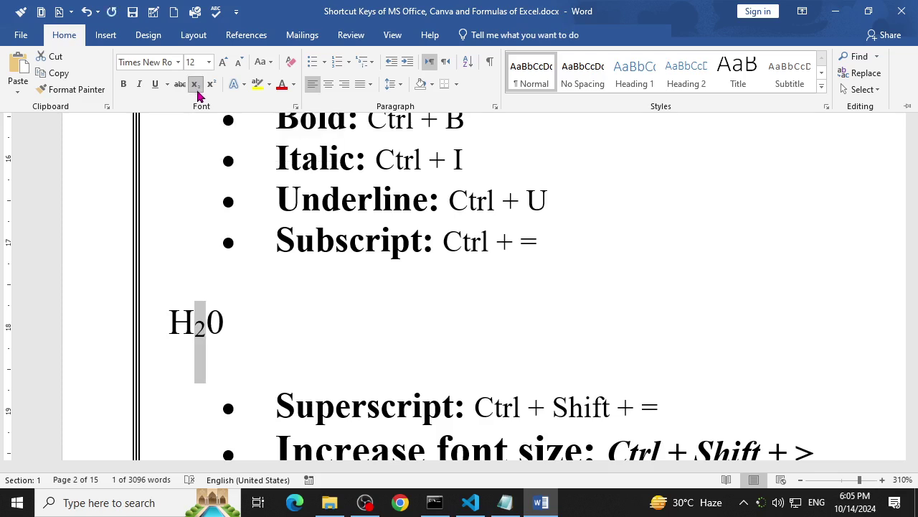
left_click(254, 330)
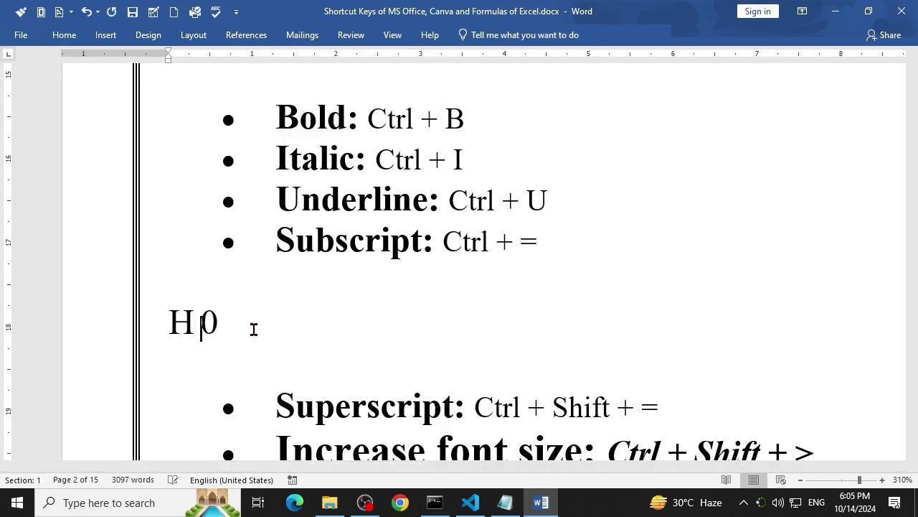
key("ctrl+z")
Step: Type H2SO4 after H₂0, correcting the lowercase o to a capital O
left_click(254, 330)
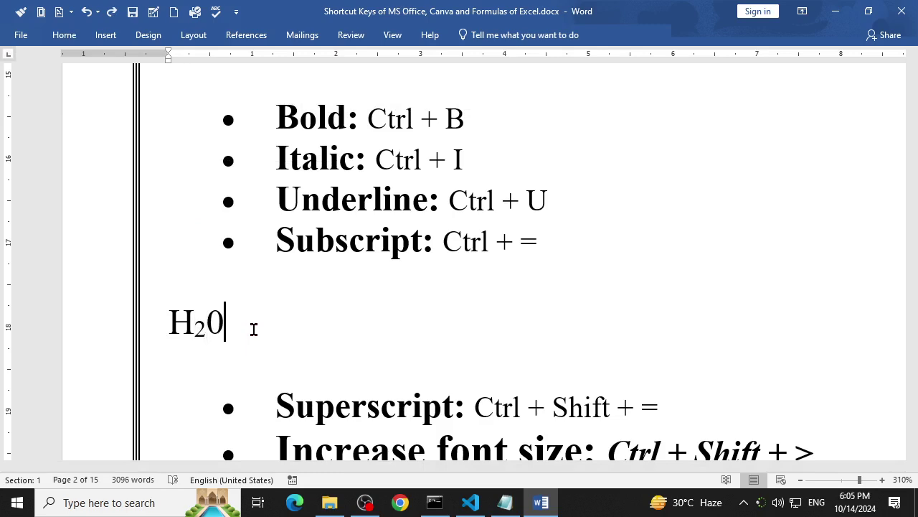
type("  H2")
type("So")
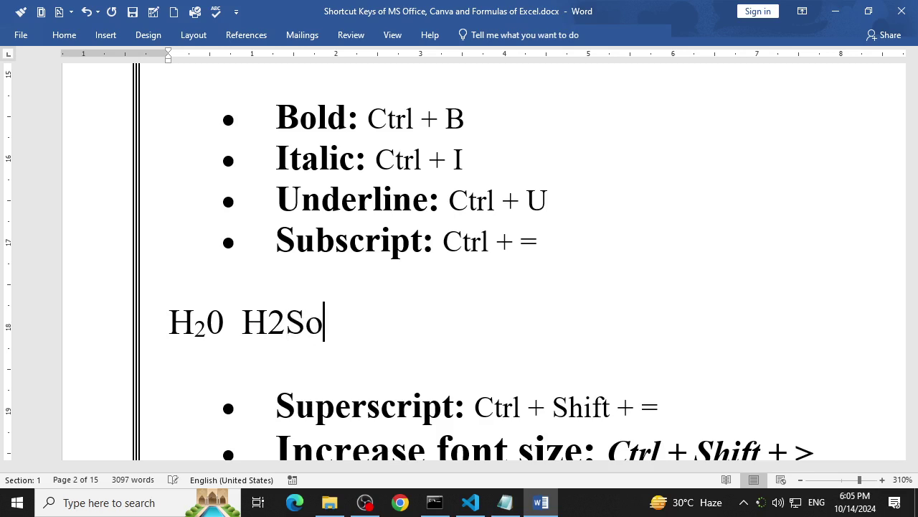
type("4")
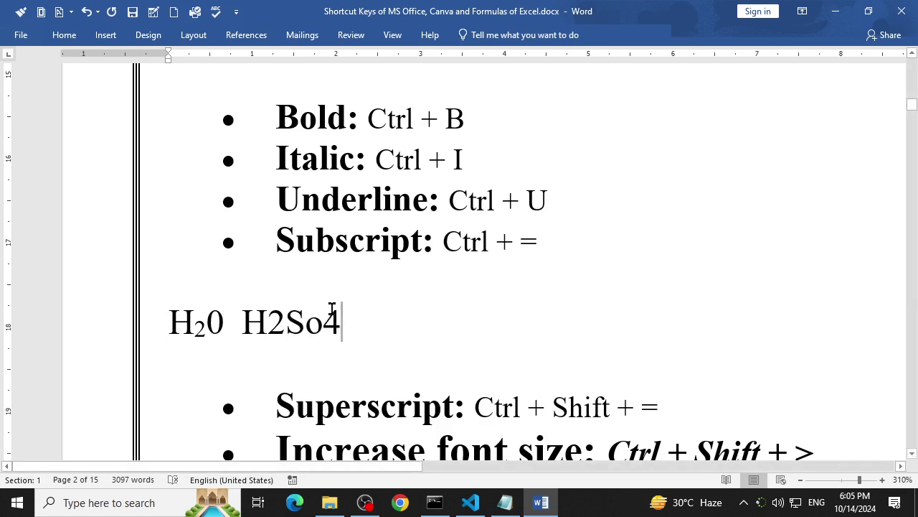
left_click(325, 323)
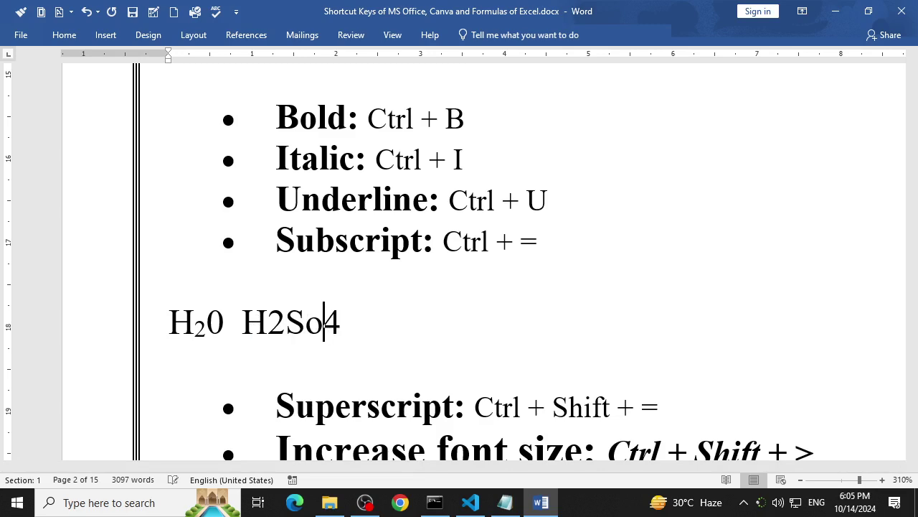
key("BackSpace")
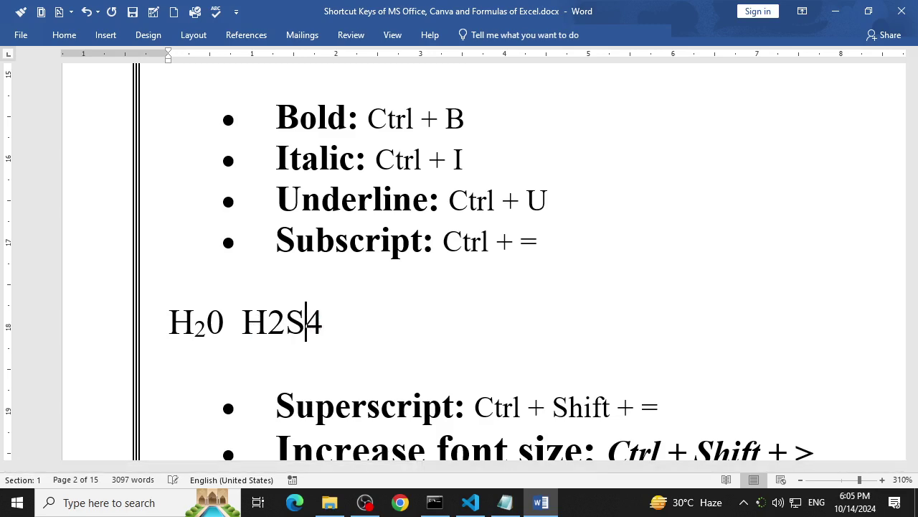
type("O")
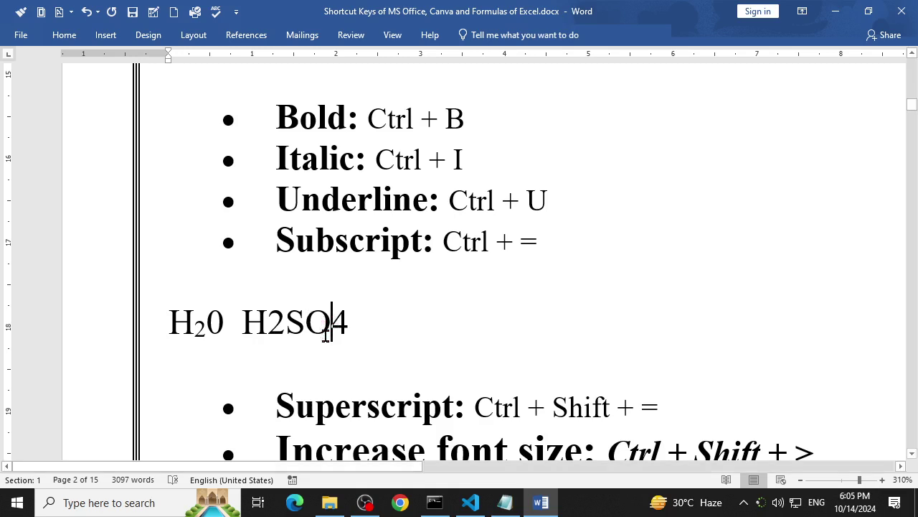
Step: Subscript the 2 and 4 in H2SO4 with Ctrl+=, restoring the deleted 2 with undo
left_click_drag(350, 322, 268, 323)
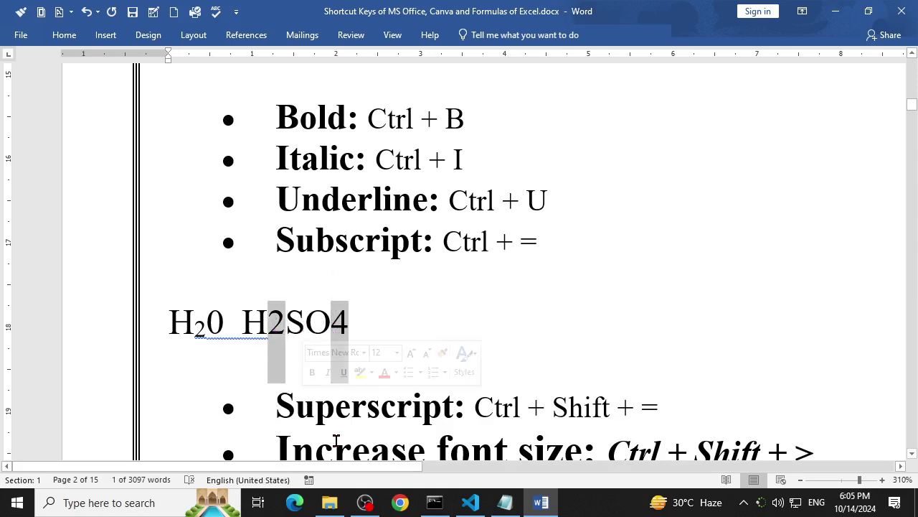
left_click(64, 35)
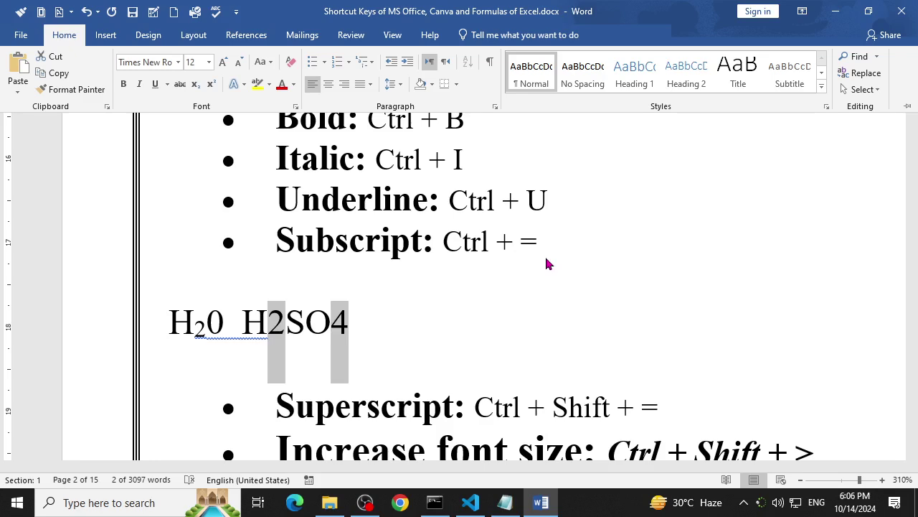
key("ctrl+equal")
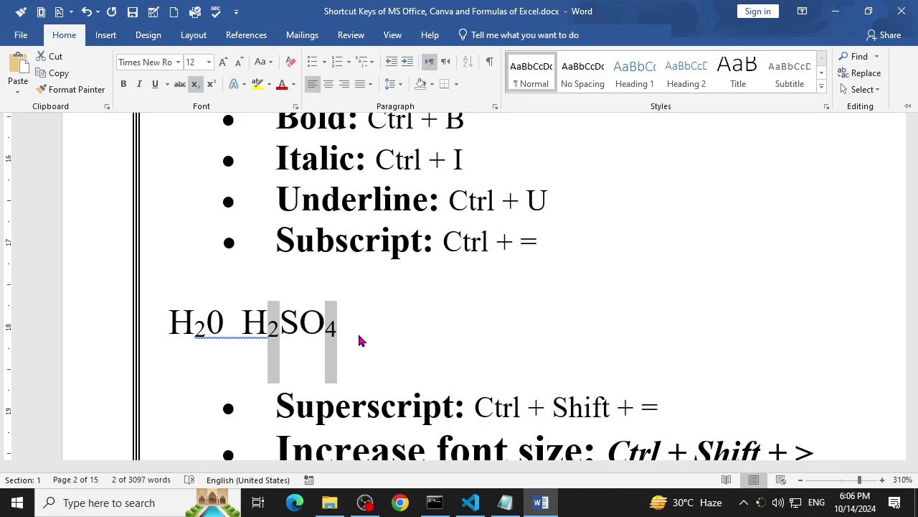
key("ctrl+F1")
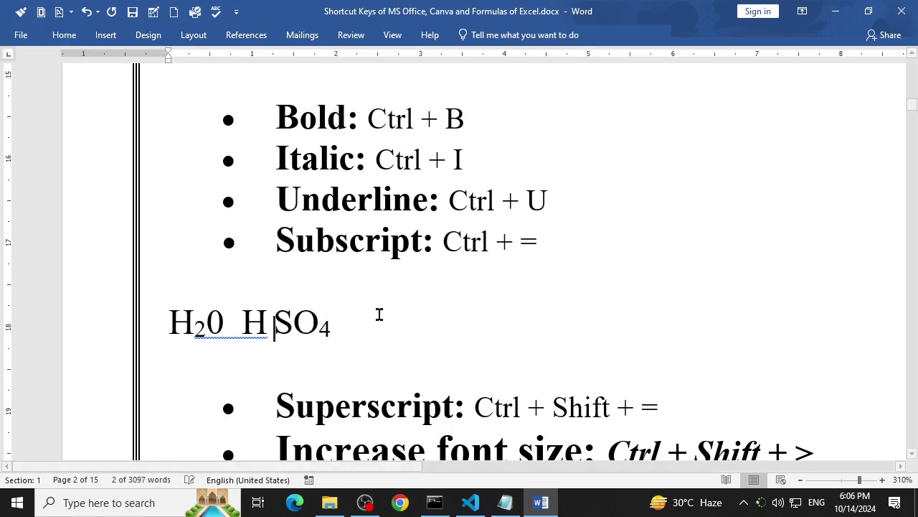
key("ctrl+z")
Step: Remove a subscript 5x typed after H₂SO₄ and paste a normal-sized H at the line end
key("Down")
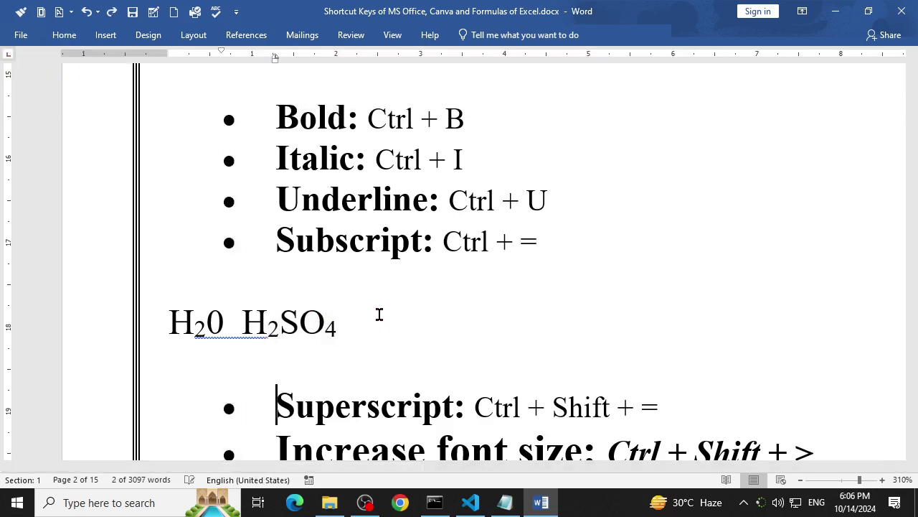
left_click(379, 314)
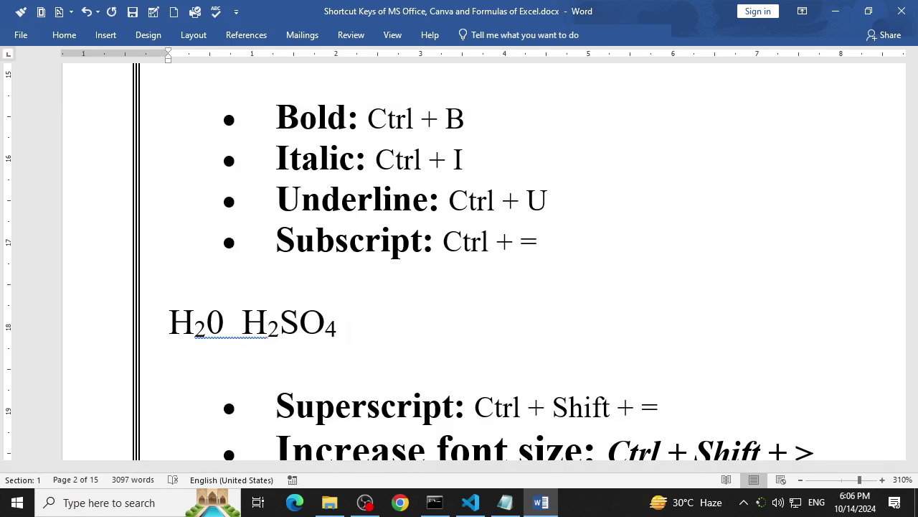
type("5x")
key("BackSpace")
key("BackSpace")
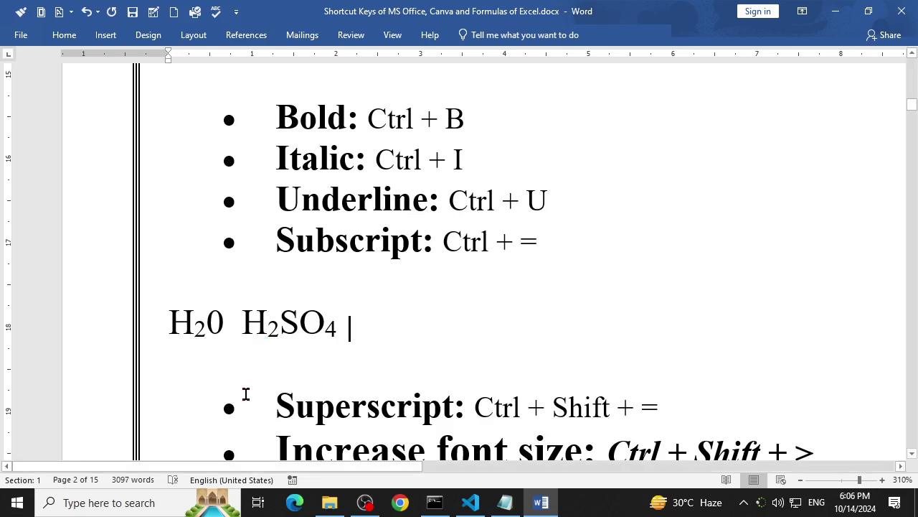
left_click(254, 324)
left_click_drag(254, 324, 244, 327)
key("ctrl+c")
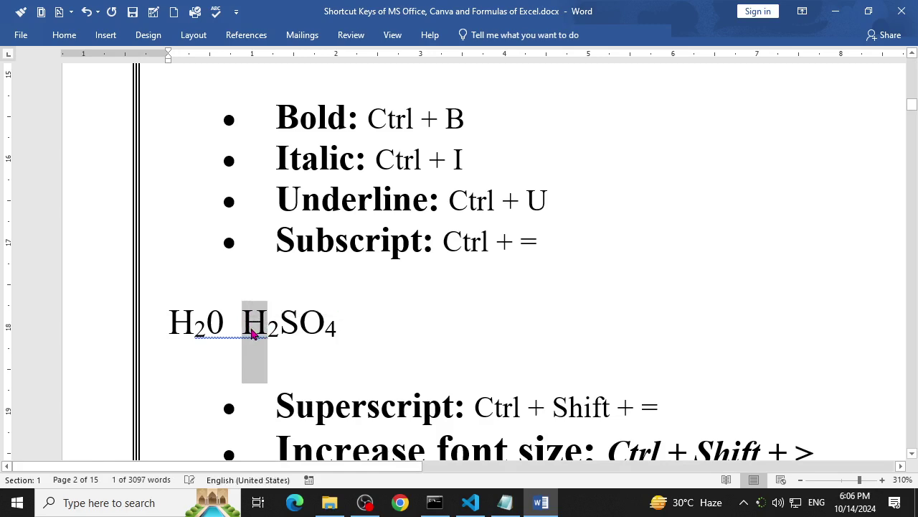
left_click(398, 345)
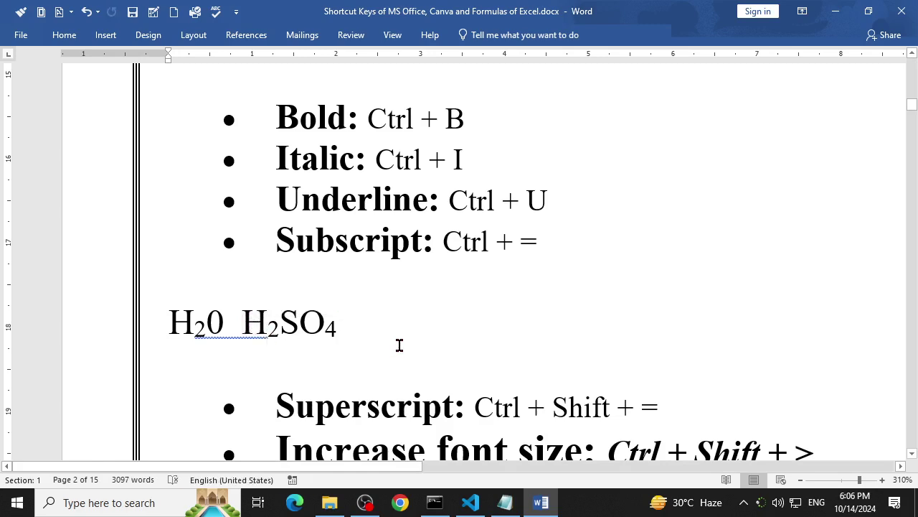
key("ctrl+v")
Step: Replace the pasted H with 5x3+3x2 in normal formatting after H₂SO₄
key("BackSpace")
type("4")
key("BackSpace")
type("5")
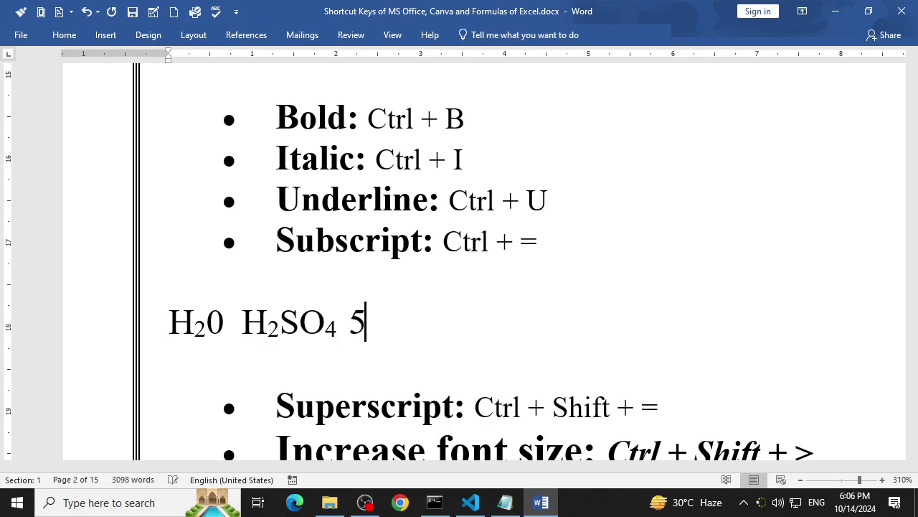
type("x3")
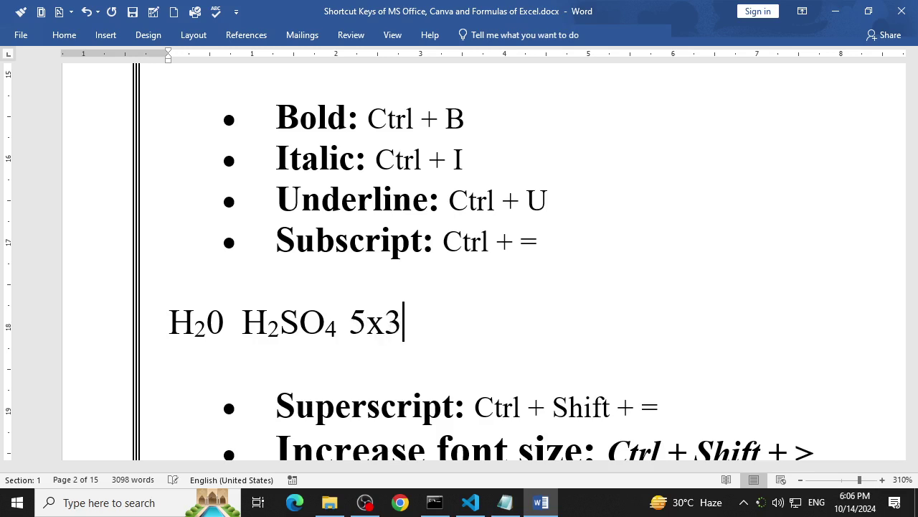
type("+")
type("3x2")
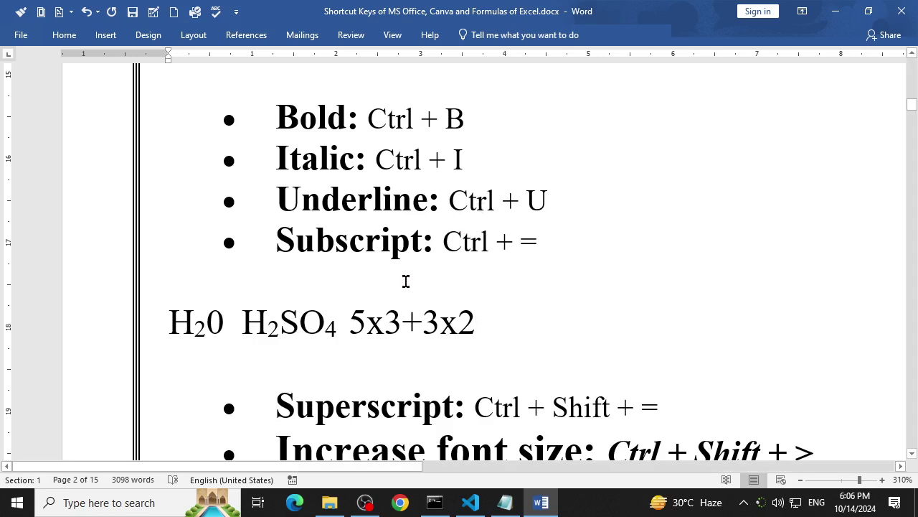
Step: Superscript the 3 and 2 with the Home Superscript button, toggle it off, then reapply with Ctrl+Shift+=
left_click_drag(400, 320, 386, 320)
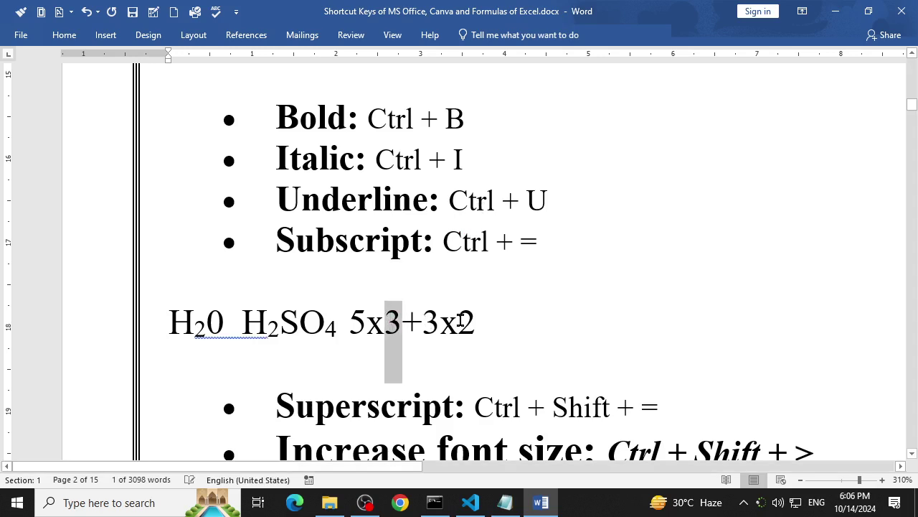
left_click_drag(476, 324, 460, 323, "ctrl")
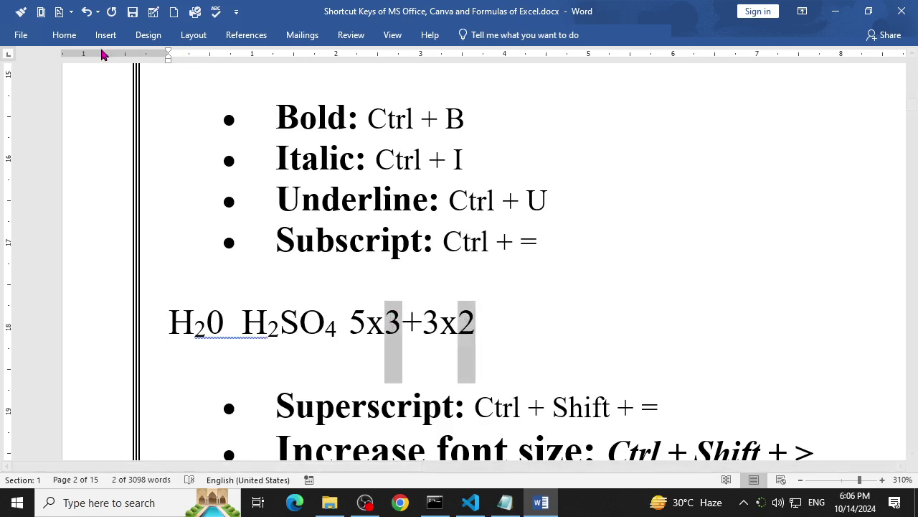
left_click(66, 38)
left_click(211, 85)
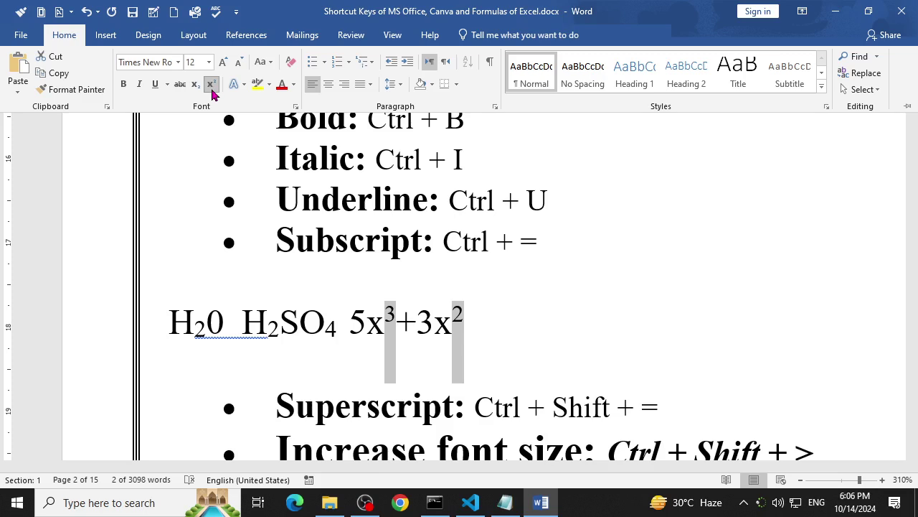
left_click(211, 85)
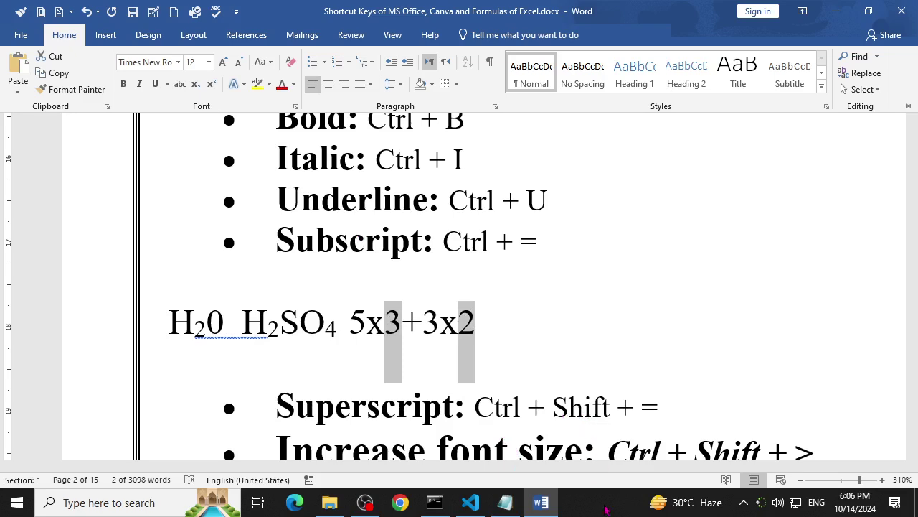
key("ctrl+shift+equal")
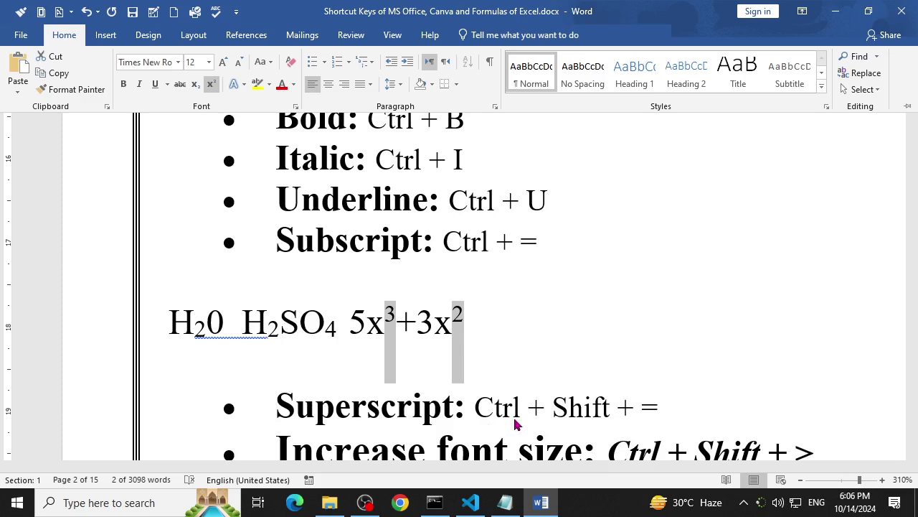
left_click(544, 366)
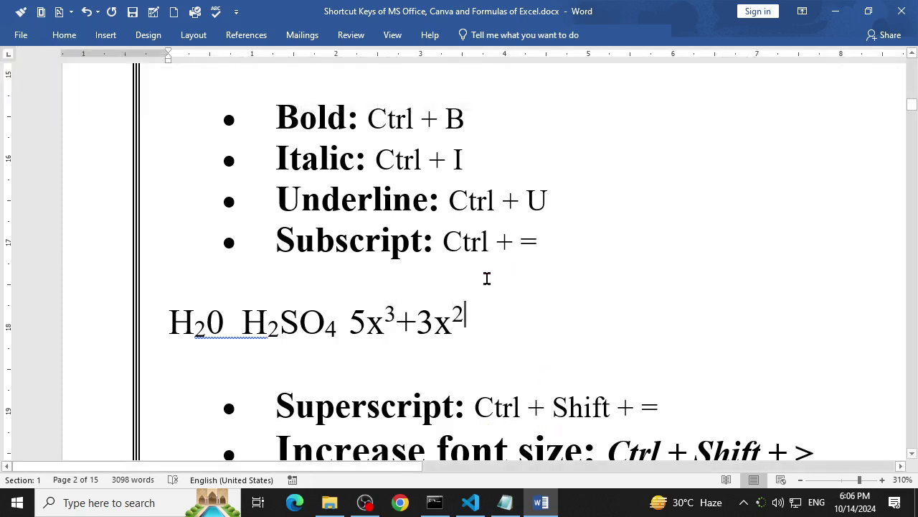
Step: Select the whole Increase font size line and enlarge it with Ctrl+Shift+>, testing Ctrl+Shift+< once
scroll(486, 276, "down", 1)
scroll(437, 262, "up", 1)
scroll(397, 262, "down", 3)
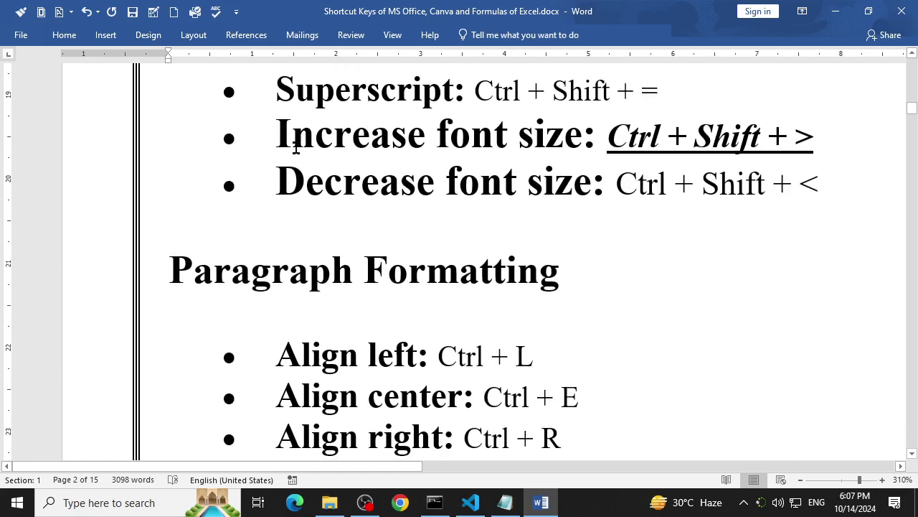
left_click_drag(293, 140, 407, 144)
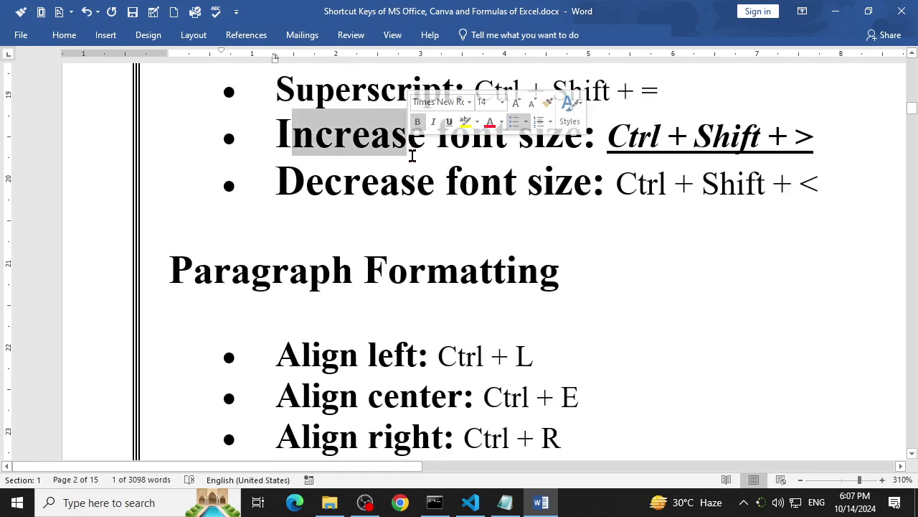
scroll(417, 208, "up", 2)
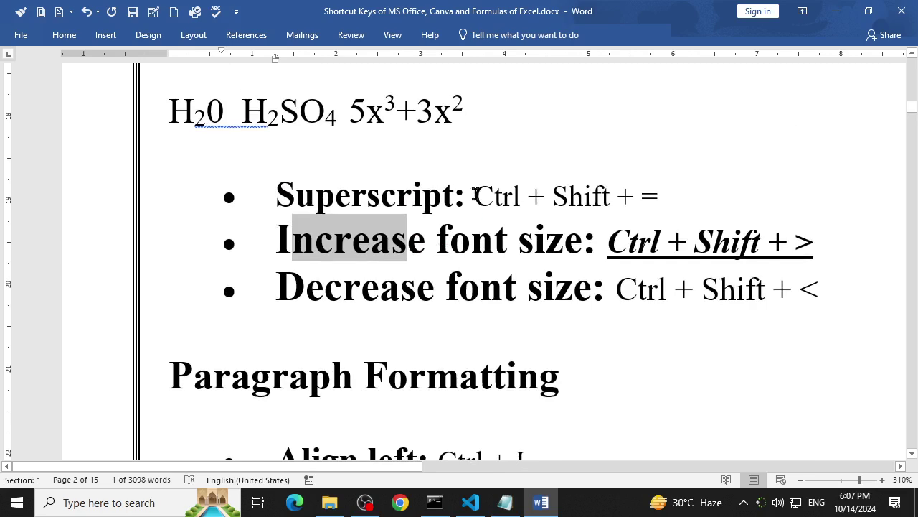
left_click(744, 241)
left_click_drag(827, 256, 353, 253)
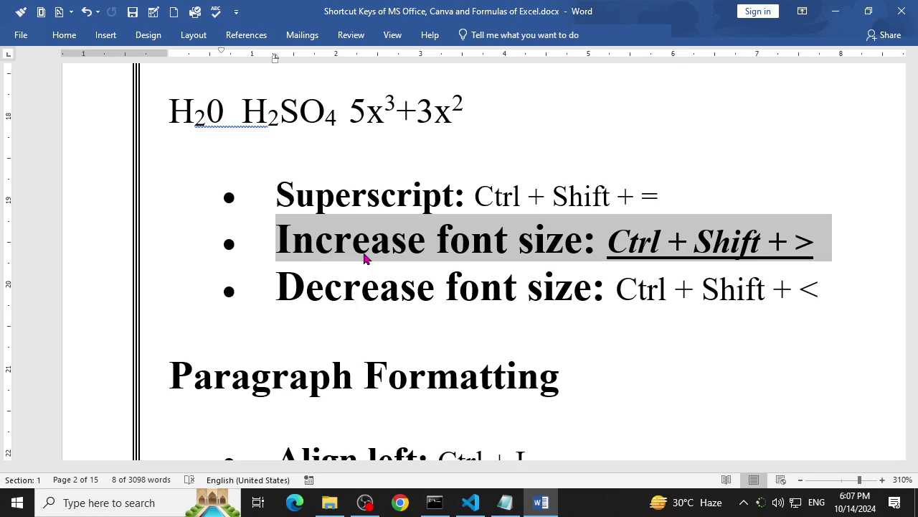
key("ctrl+shift+greater")
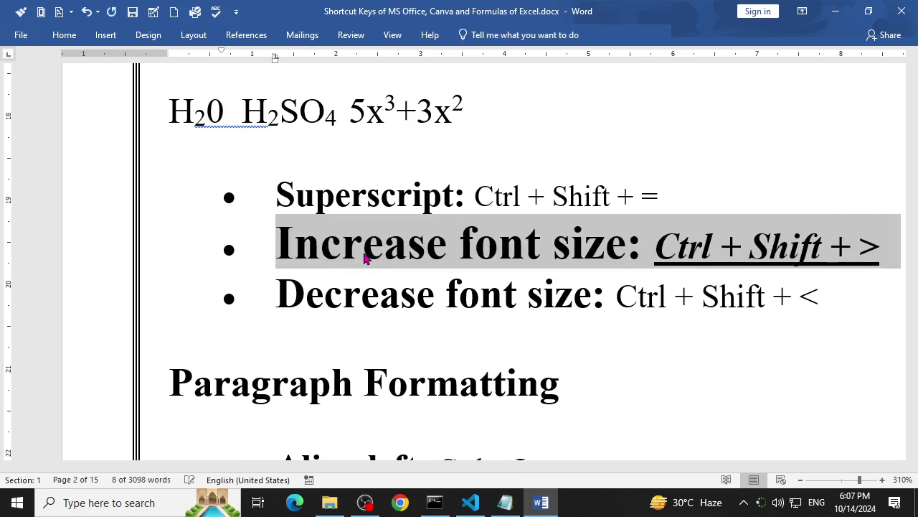
key("ctrl+shift+greater")
key("ctrl+shift+greater")
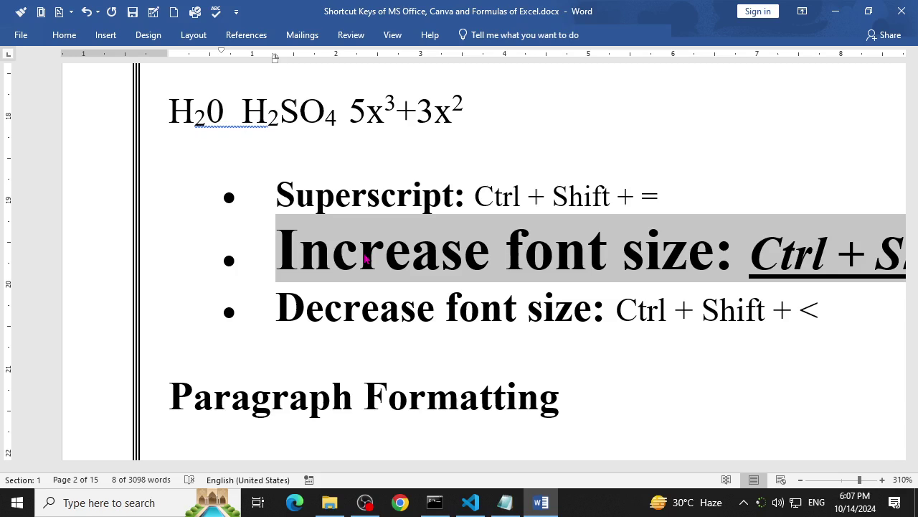
key("ctrl+shift+less")
key("ctrl+shift+less")
key("ctrl+shift+less")
key("ctrl+shift+less")
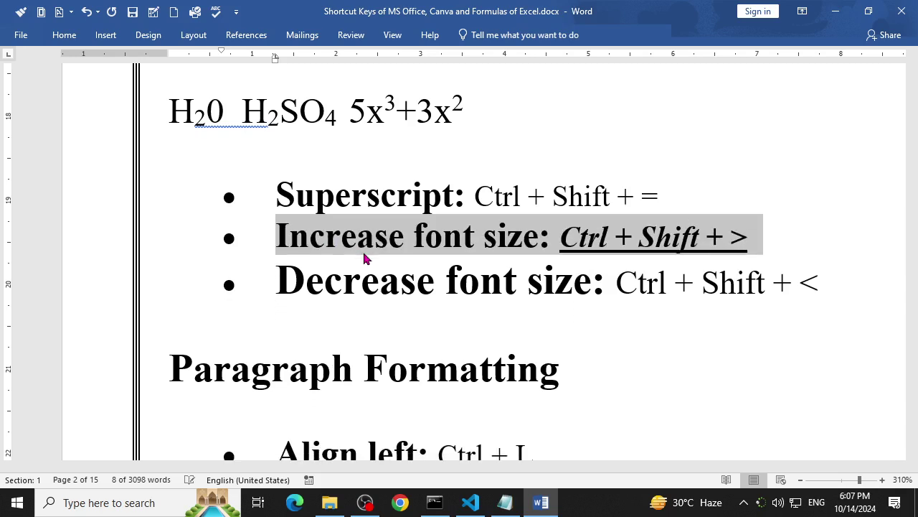
key("ctrl+shift+greater")
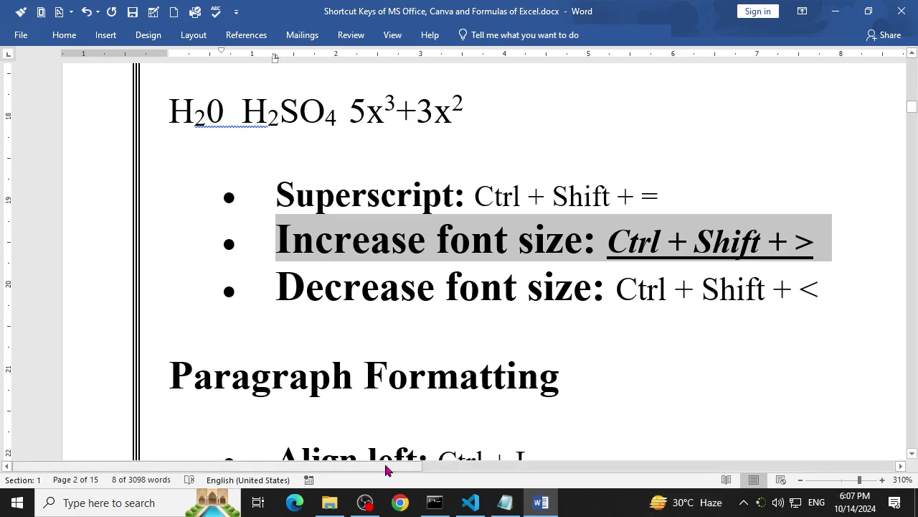
left_click(528, 324)
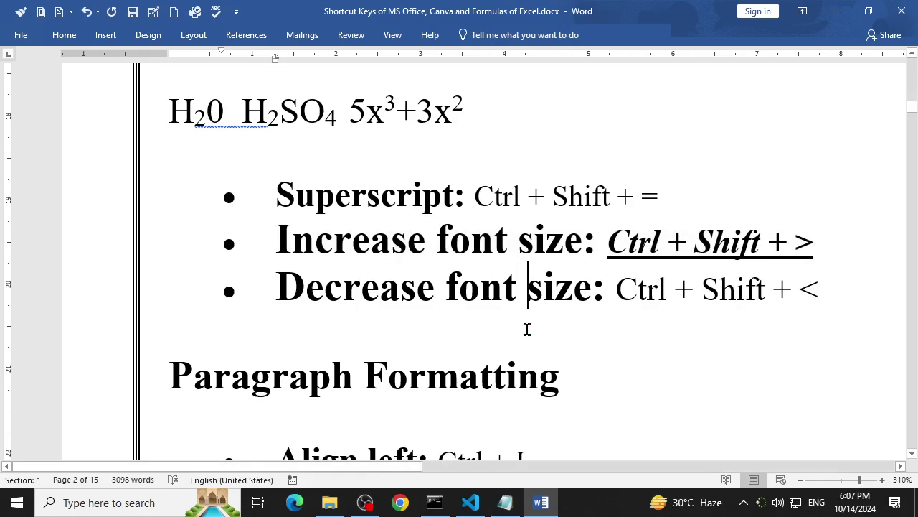
Step: Scroll to the Basic Navigation list and place the caret in the first navigation bullet
scroll(573, 305, "up", 3)
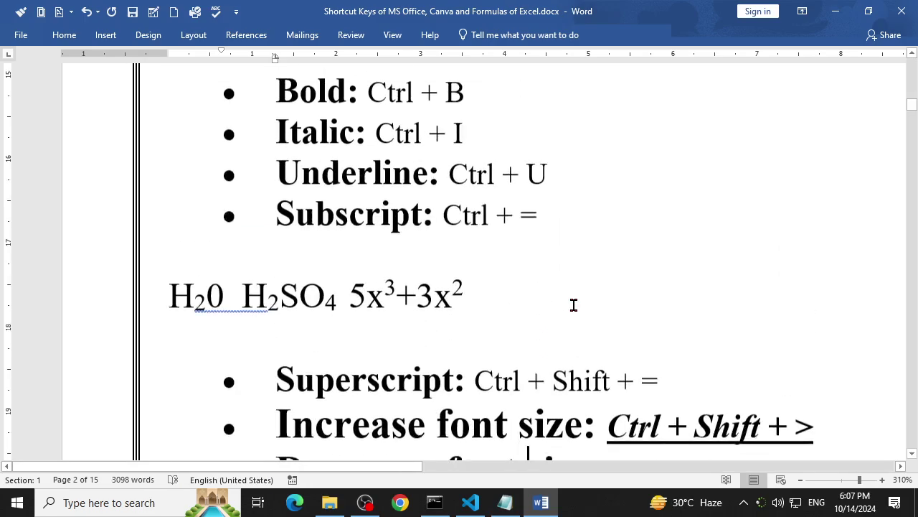
scroll(573, 305, "up", 3)
scroll(574, 305, "up", 6)
scroll(574, 305, "down", 2, "ctrl")
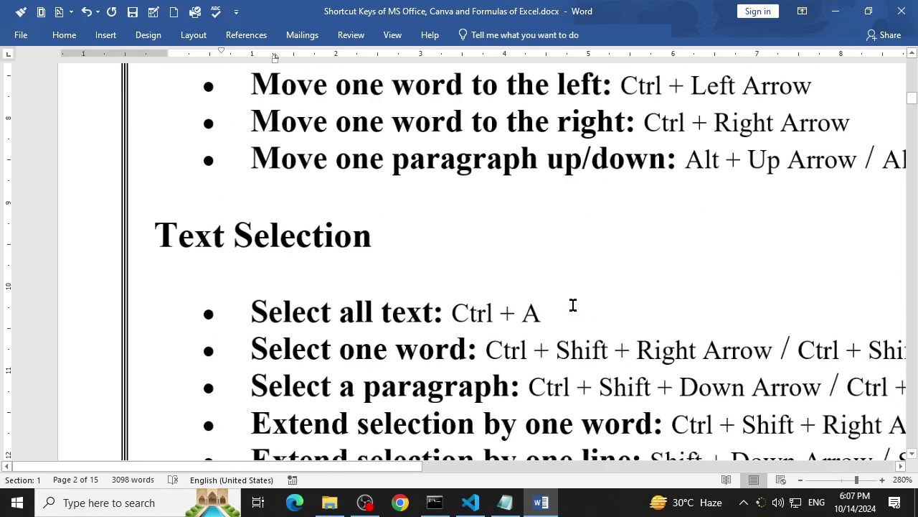
scroll(574, 304, "down", 4, "ctrl")
scroll(573, 305, "up", 3)
scroll(573, 305, "down", 1, "ctrl")
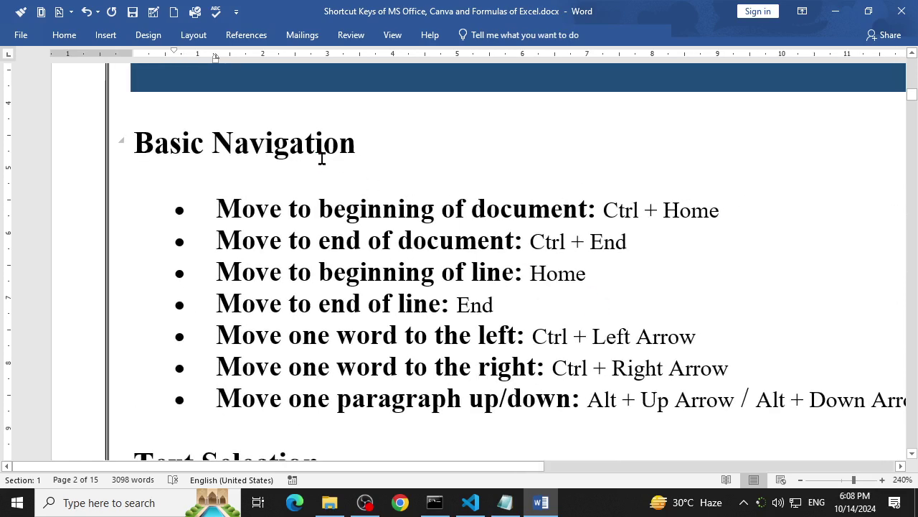
left_click_drag(208, 201, 595, 208)
left_click(592, 276)
left_click(437, 273)
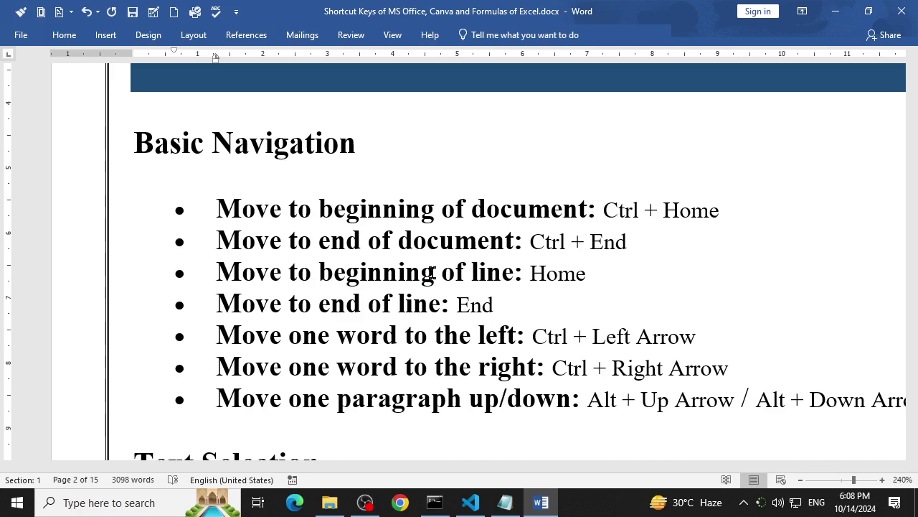
Step: Jump to the document start, the end, and the start again with Ctrl+Home and Ctrl+End
key("ctrl+Home")
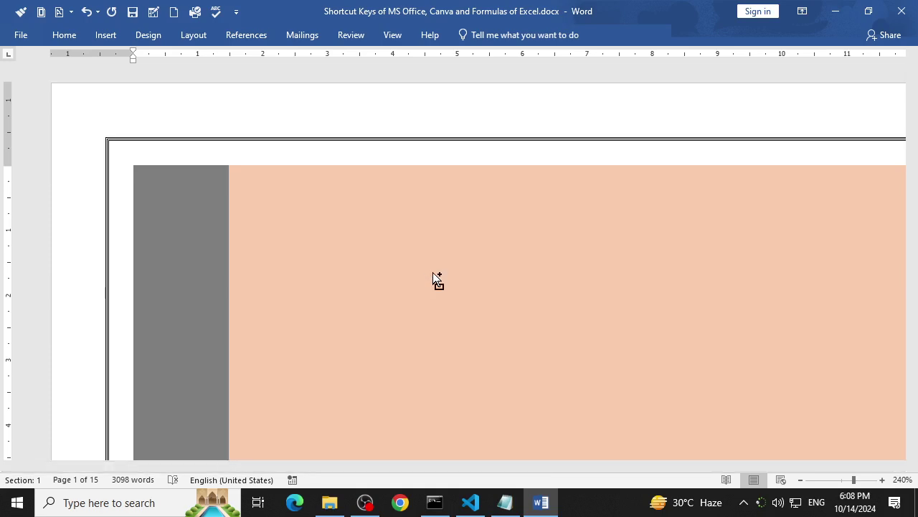
key("ctrl+End")
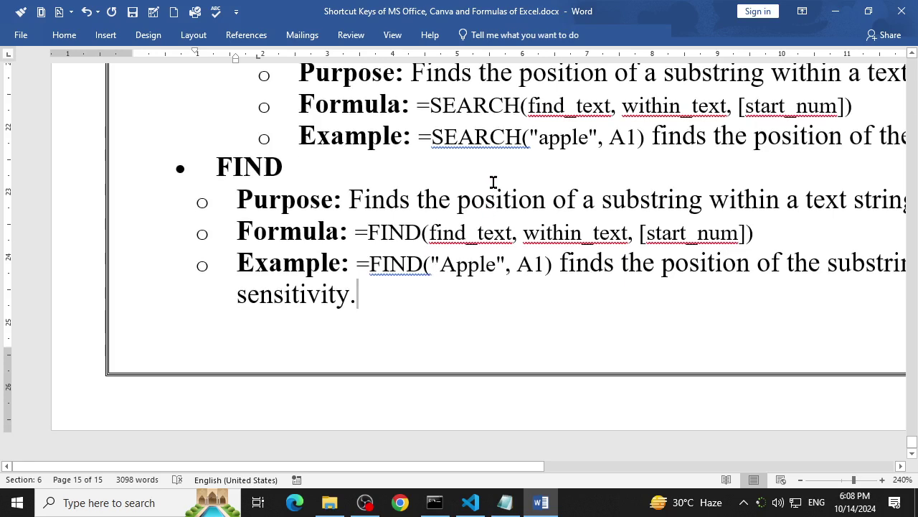
key("ctrl+Home")
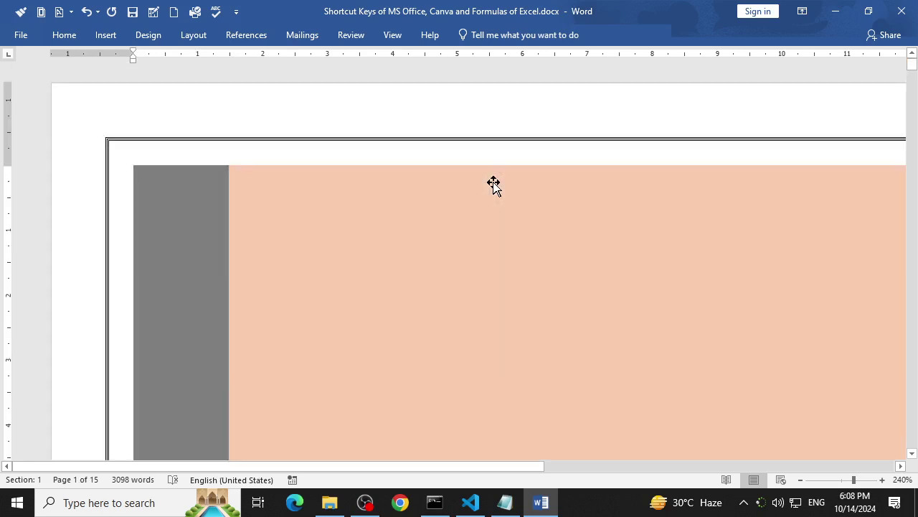
scroll(578, 156, "down", 5)
scroll(562, 174, "down", 5)
scroll(559, 185, "down", 5)
scroll(560, 184, "down", 3, "ctrl")
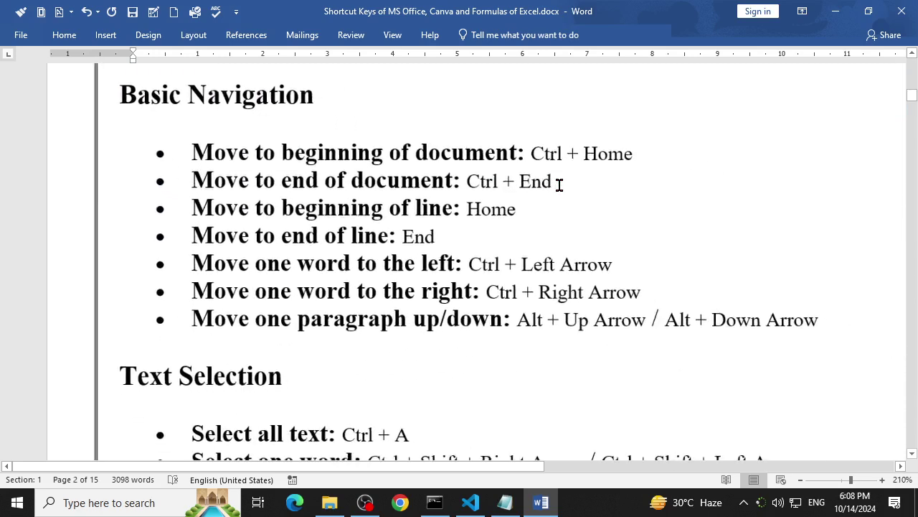
scroll(559, 184, "down", 2, "ctrl")
left_click_drag(395, 219, 321, 194)
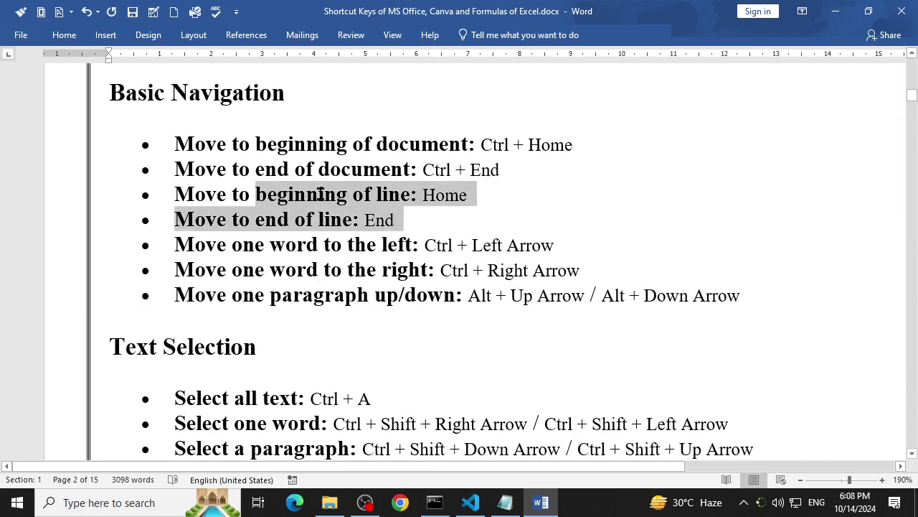
left_click(321, 194)
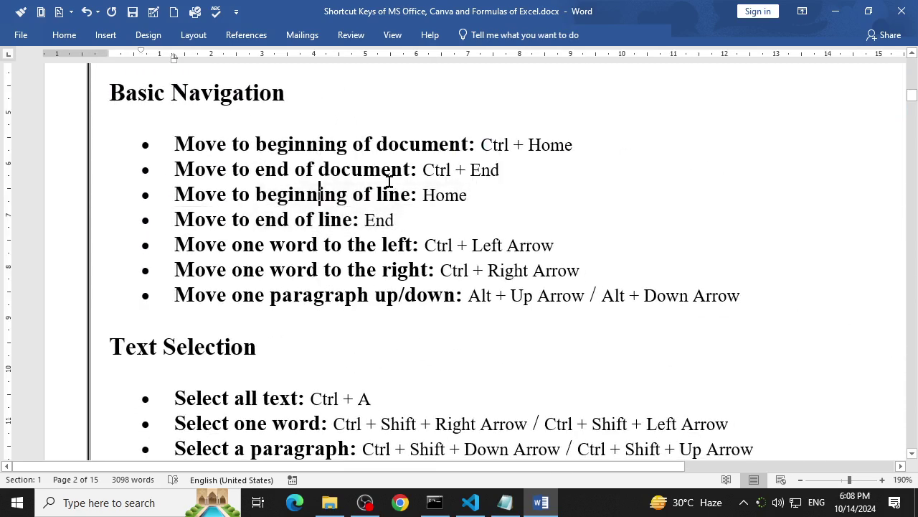
double_click(445, 195)
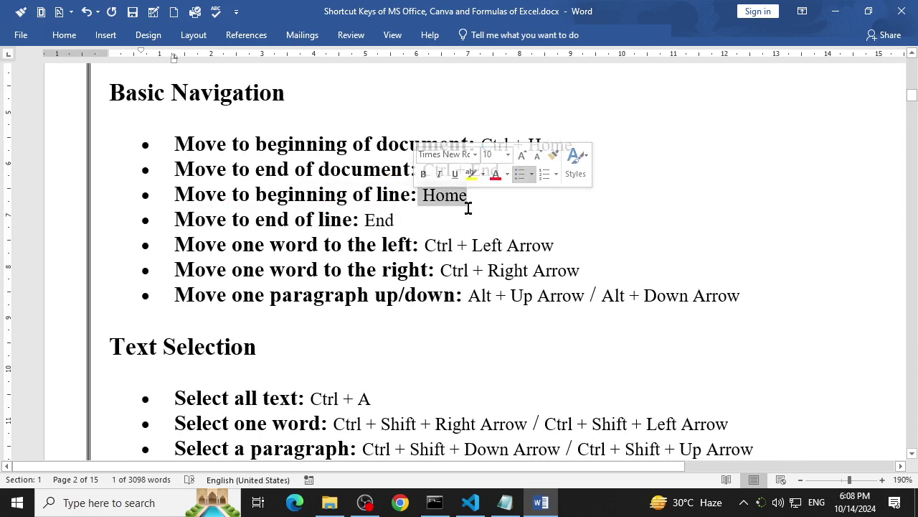
key("Home")
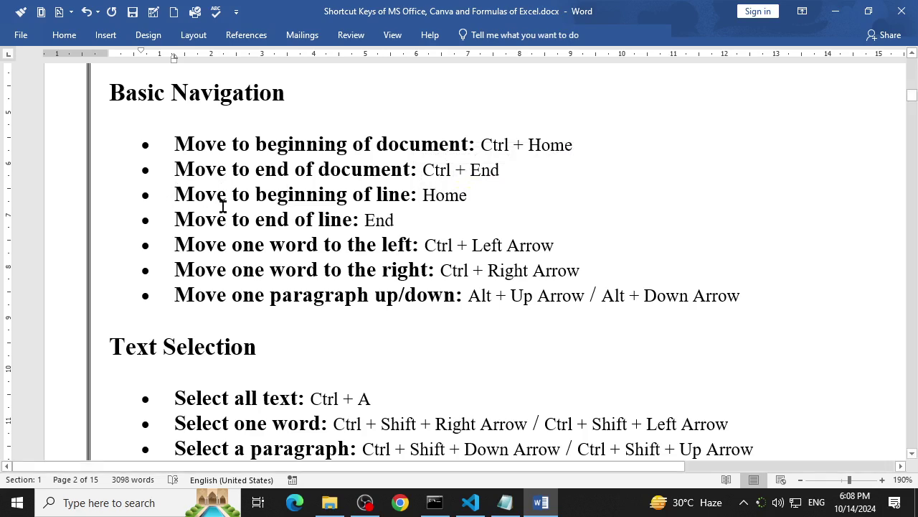
left_click(276, 244)
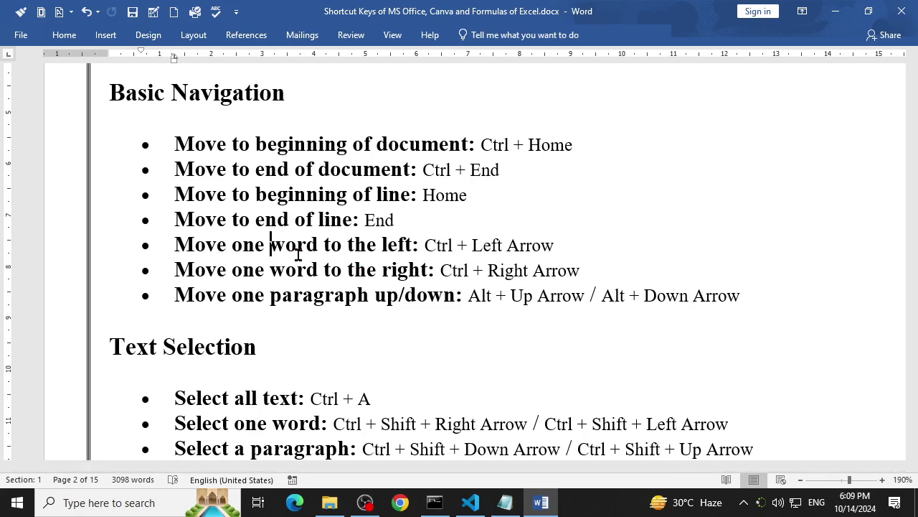
key("ctrl+comma")
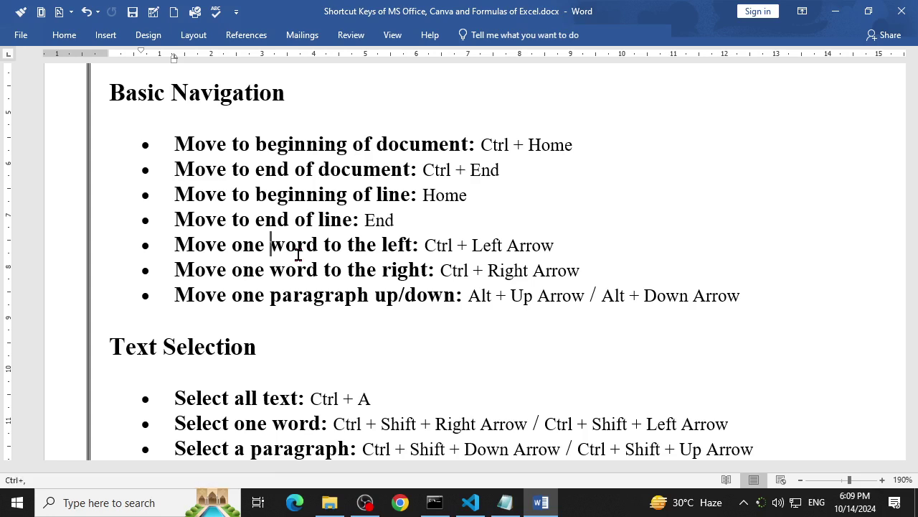
key("Right")
key("Right")
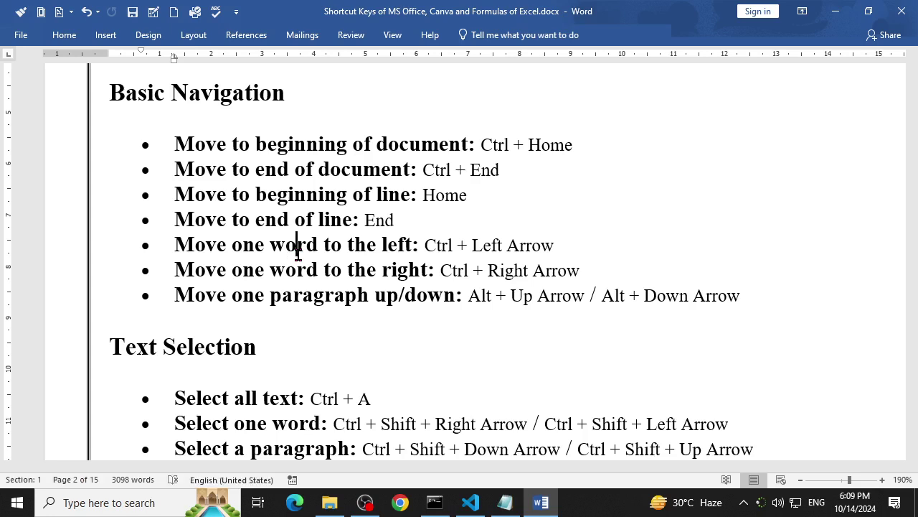
key("Right")
key("Right")
key("ctrl+Left")
key("ctrl+Left")
key("Left")
key("Left")
key("Left")
key("Home")
key("ctrl+Right")
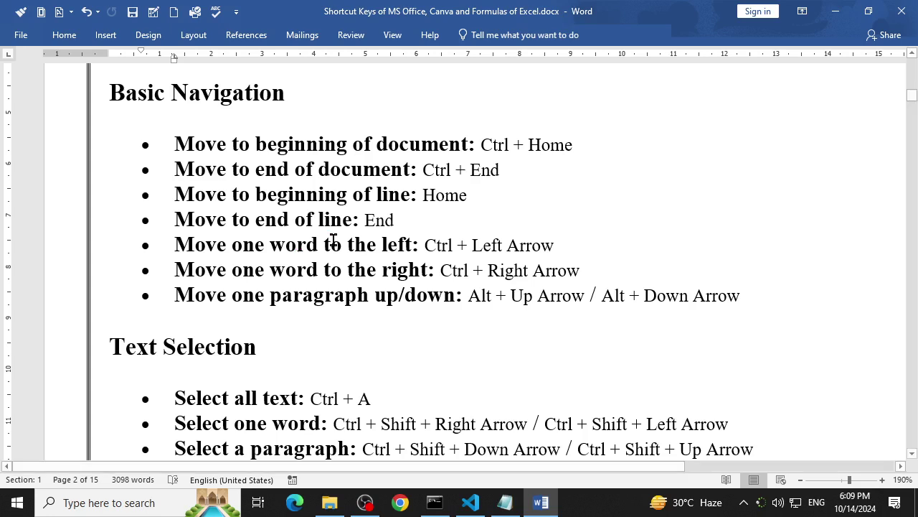
left_click_drag(451, 244, 506, 245)
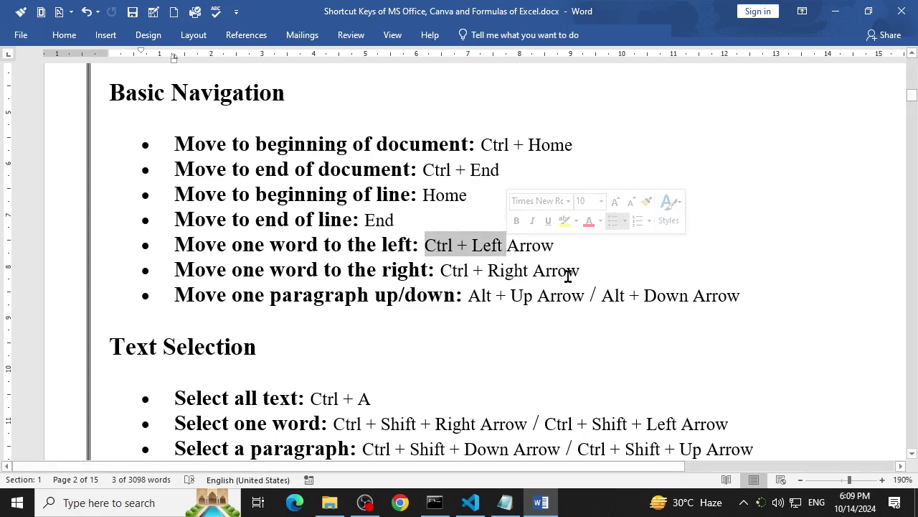
left_click(547, 270)
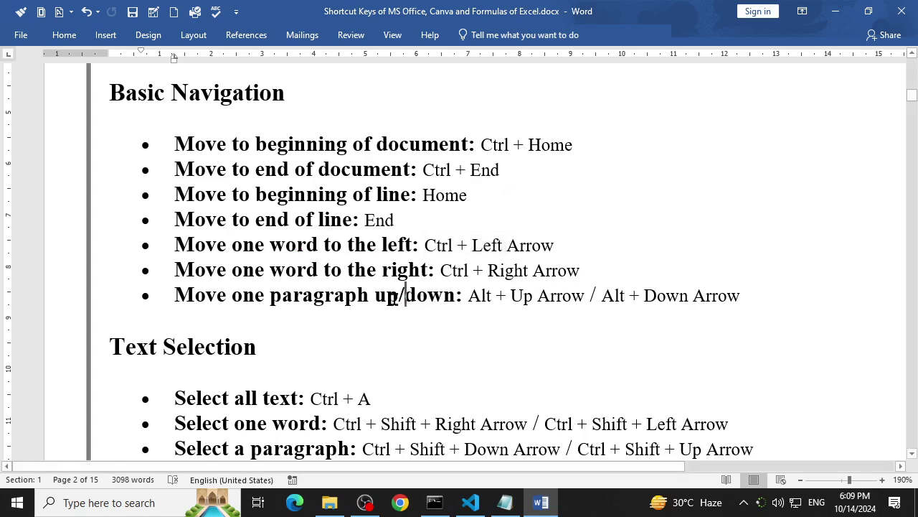
left_click_drag(175, 295, 348, 297)
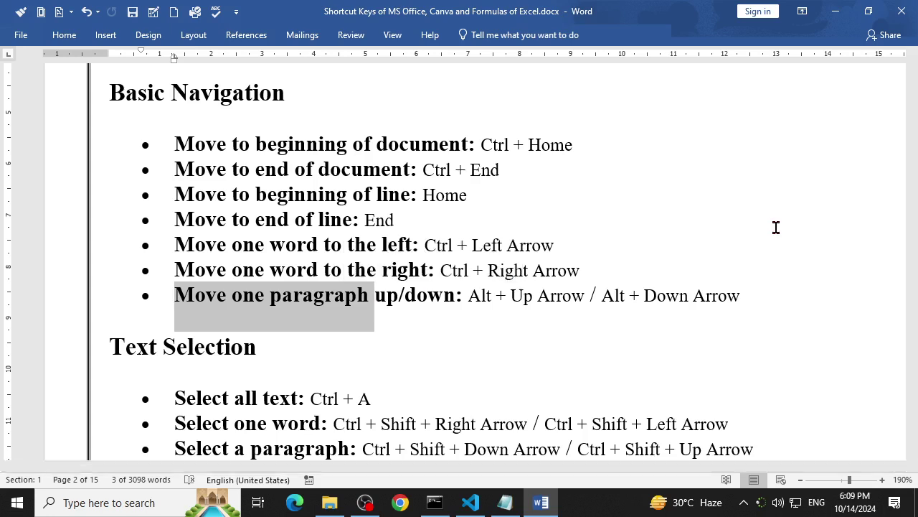
left_click(507, 300)
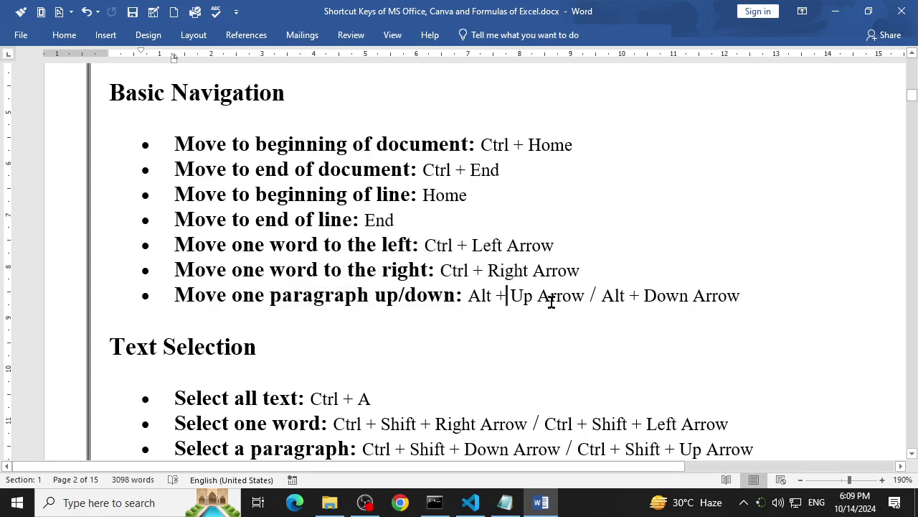
key("ctrl+Up")
key("ctrl+Up")
key("ctrl+Down")
key("ctrl+Down")
key("ctrl+Down")
key("ctrl+Down")
key("ctrl+Down")
key("ctrl+Down")
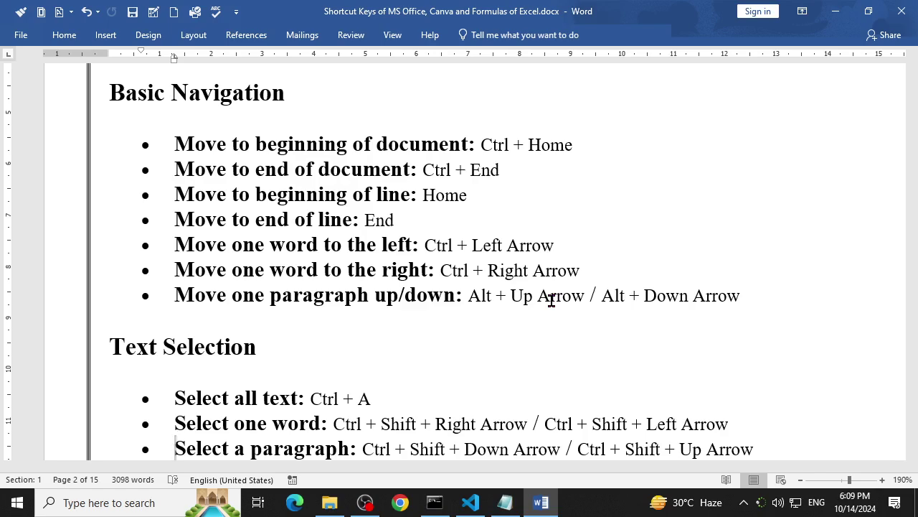
scroll(636, 363, "down", 2)
scroll(633, 363, "up", 1)
scroll(437, 289, "down", 5)
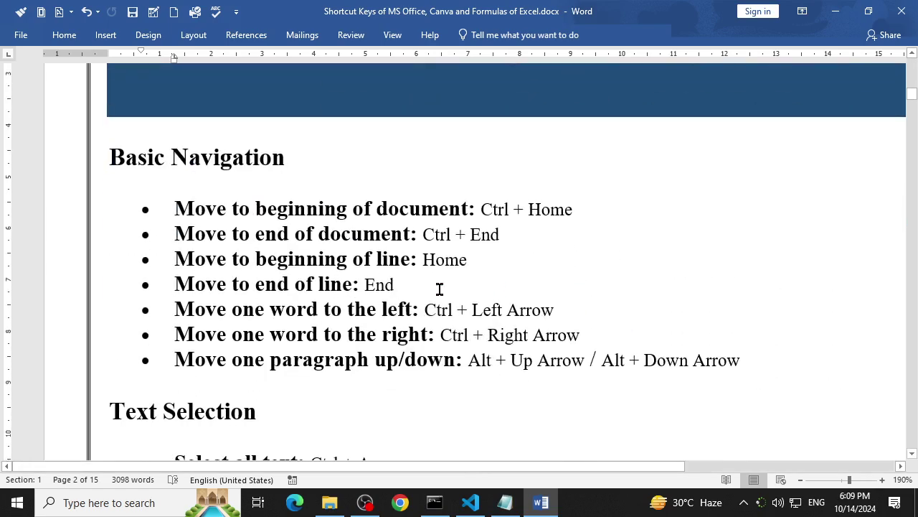
scroll(396, 297, "down", 3)
scroll(353, 315, "down", 3)
scroll(211, 160, "down", 2)
left_click_drag(175, 139, 534, 287)
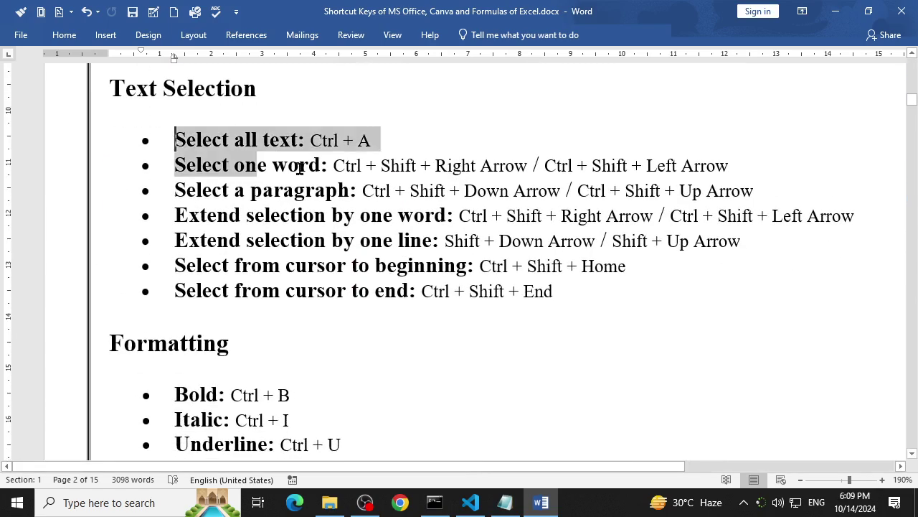
left_click(535, 284)
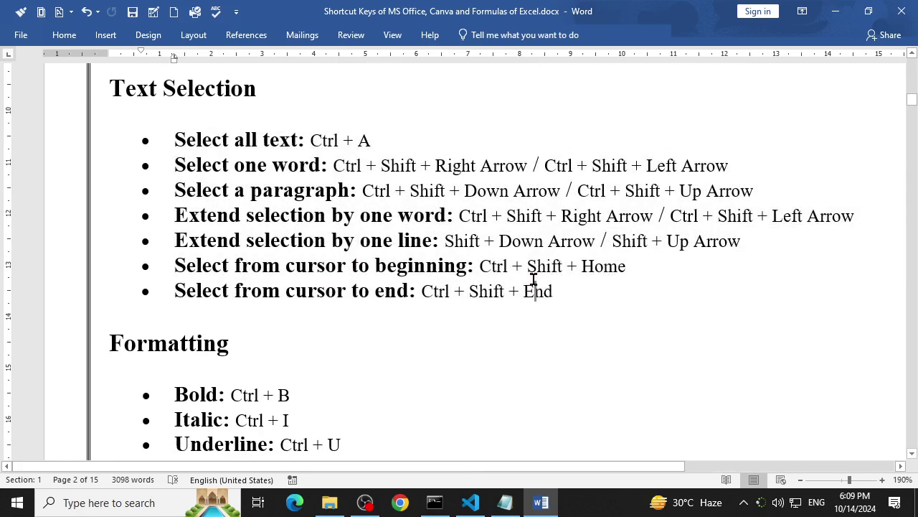
left_click_drag(333, 165, 531, 169)
left_click(479, 264)
key("ctrl+shift+Right")
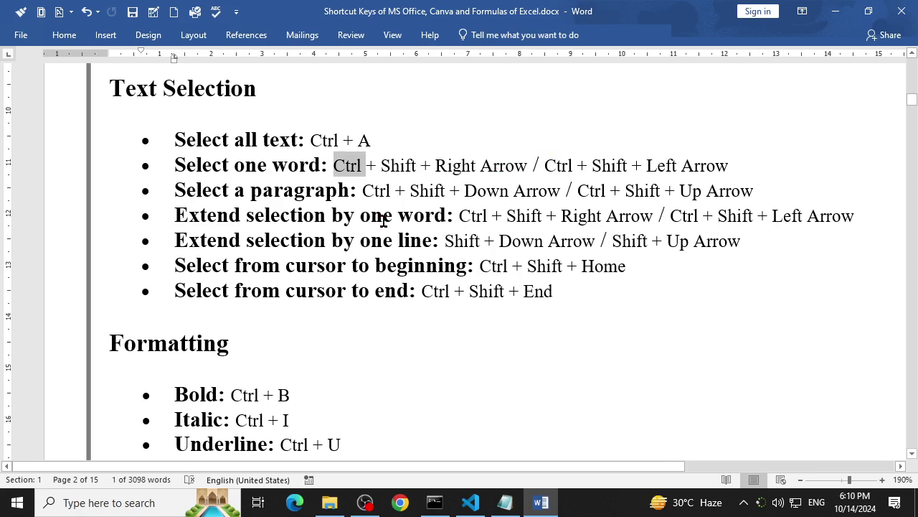
key("ctrl+shift+Right")
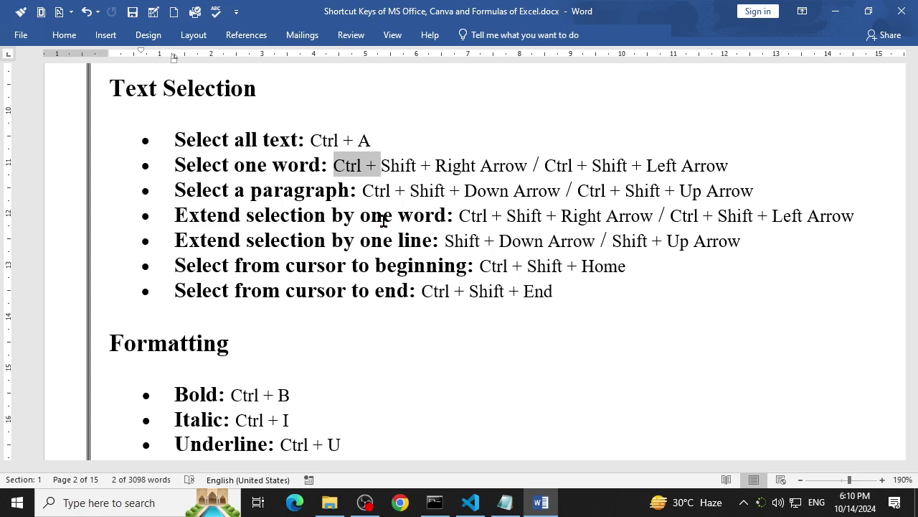
key("ctrl+shift+Right")
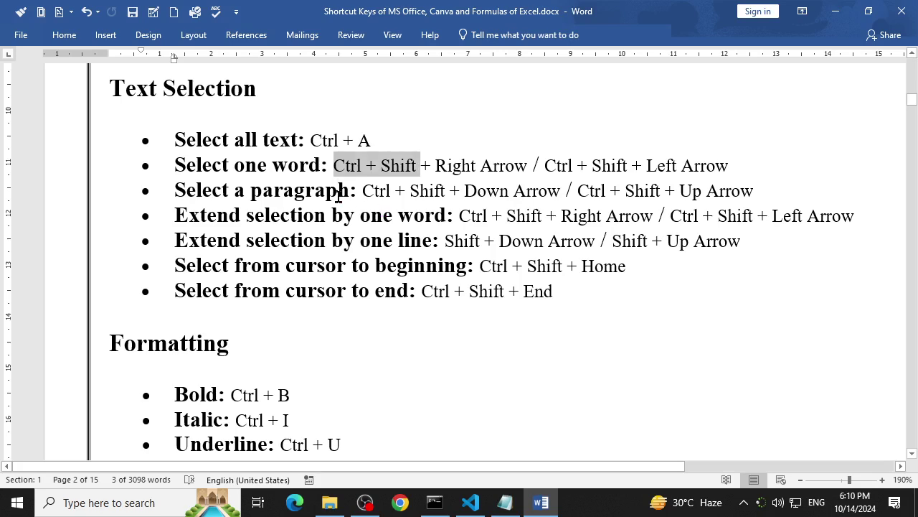
left_click_drag(350, 190, 483, 204)
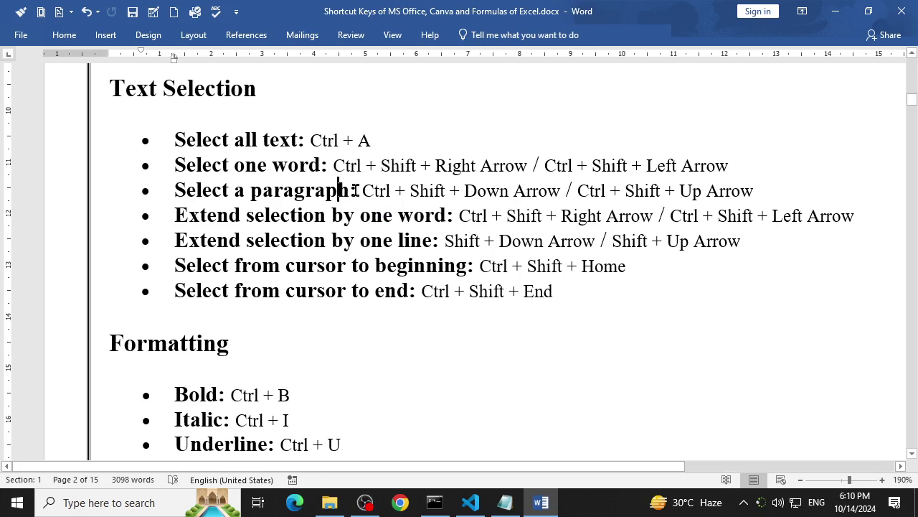
left_click(476, 203)
key("ctrl+shift+Down")
key("ctrl+shift+Down")
key("ctrl+shift+Down")
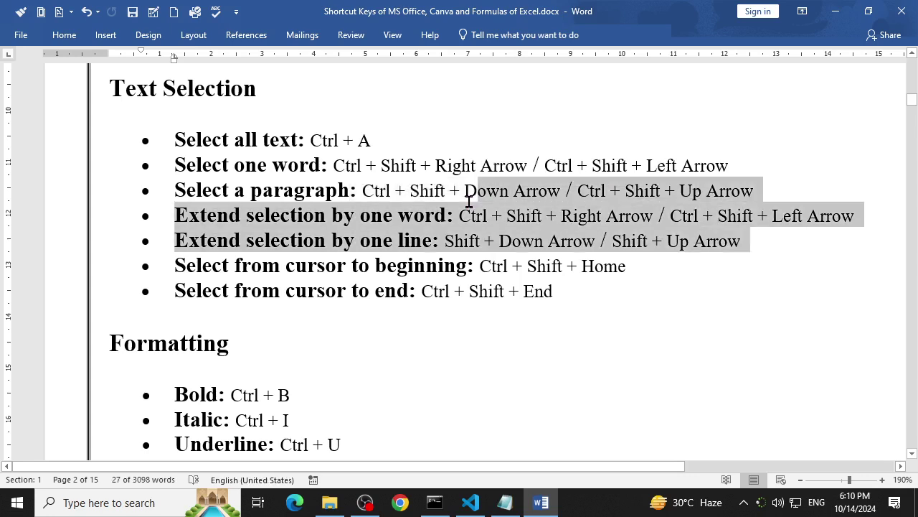
key("ctrl+shift+Down")
key("ctrl+shift+Down")
key("ctrl+shift+Down")
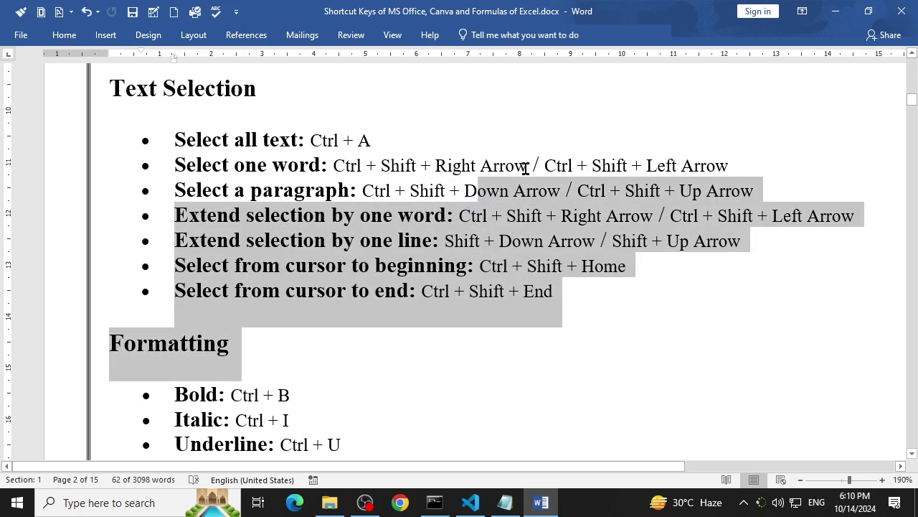
left_click(374, 266)
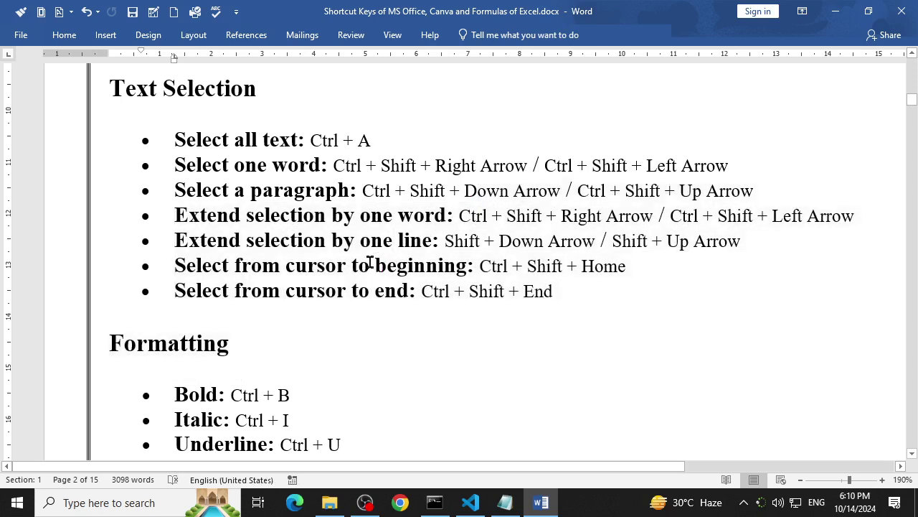
key("ctrl+shift+Left")
key("ctrl+shift+Left")
key("ctrl+shift+Left")
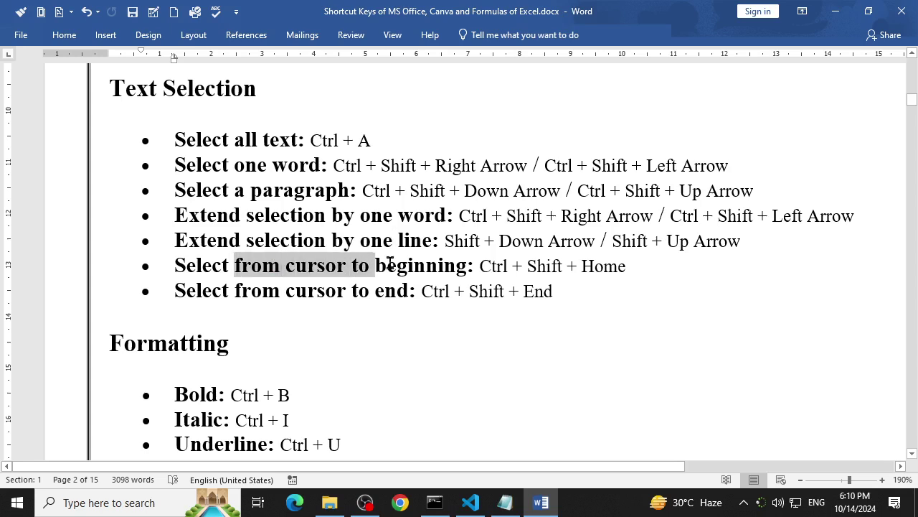
left_click(391, 265, "shift")
left_click(371, 291)
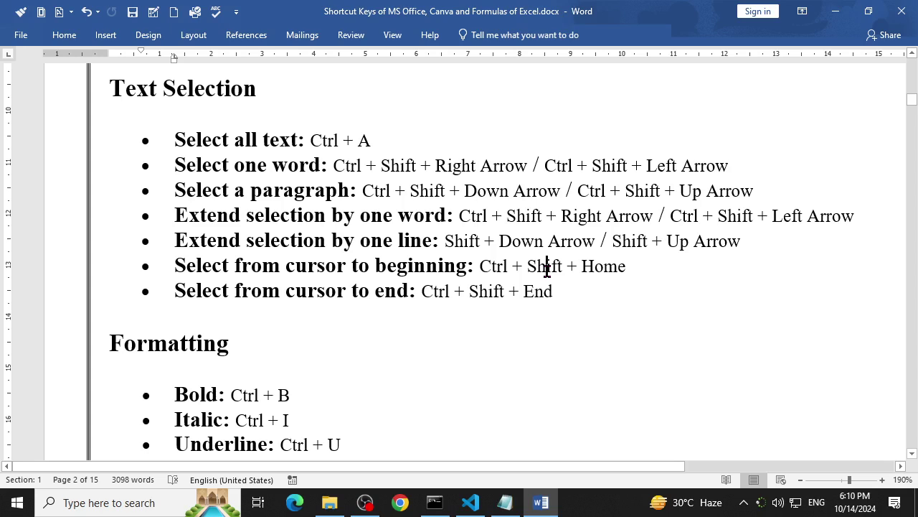
key("ctrl+z")
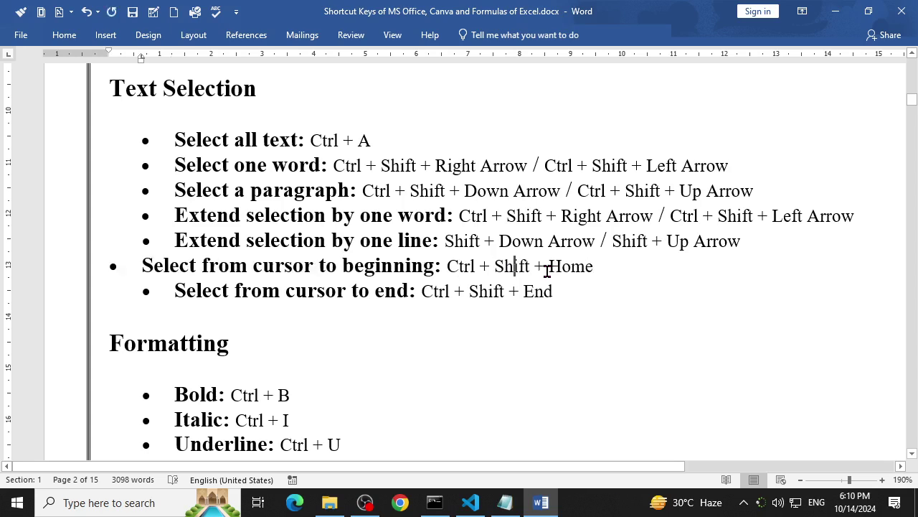
key("ctrl+y")
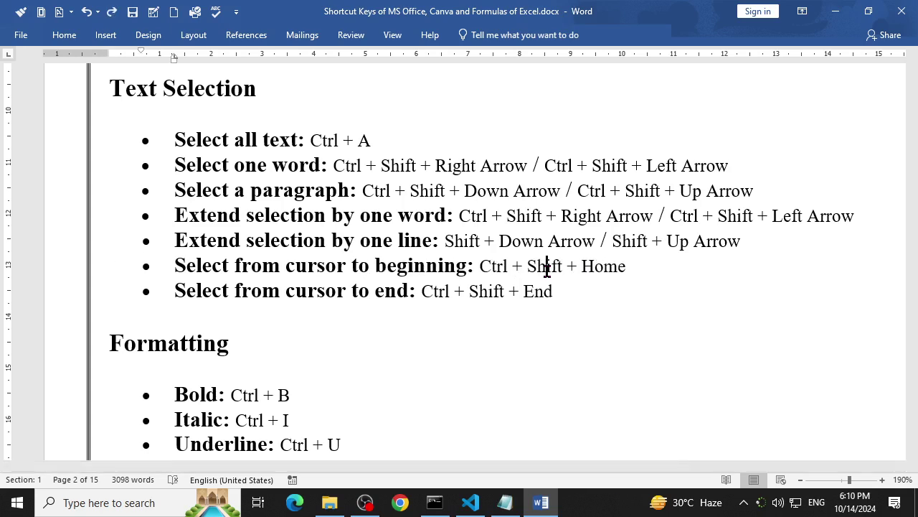
key("ctrl+shift+Home")
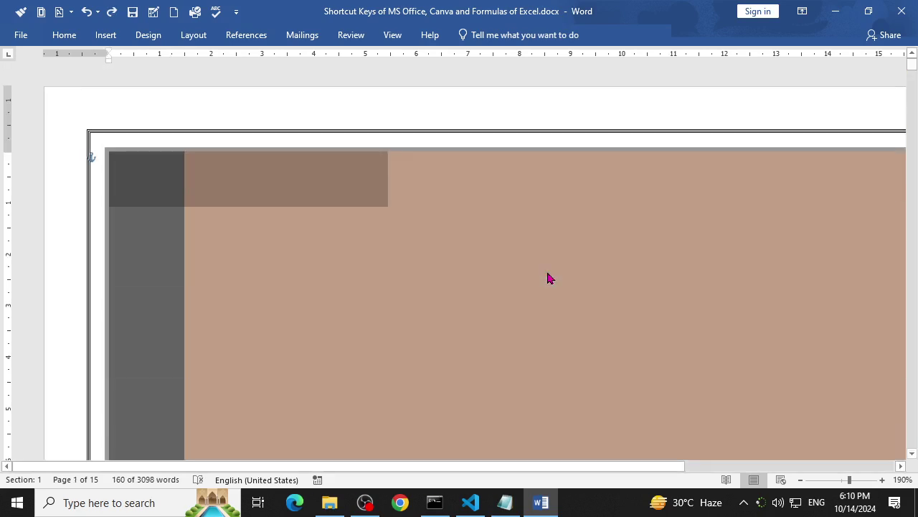
scroll(547, 277, "down", 1)
scroll(595, 332, "down", 5)
scroll(595, 332, "down", 5)
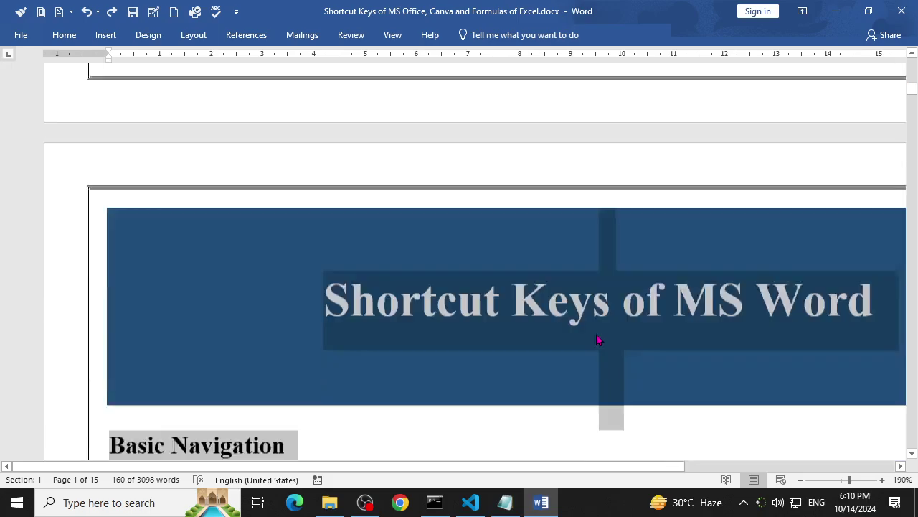
scroll(595, 332, "down", 5)
scroll(595, 332, "down", 5)
scroll(595, 333, "down", 4)
scroll(595, 332, "up", 5)
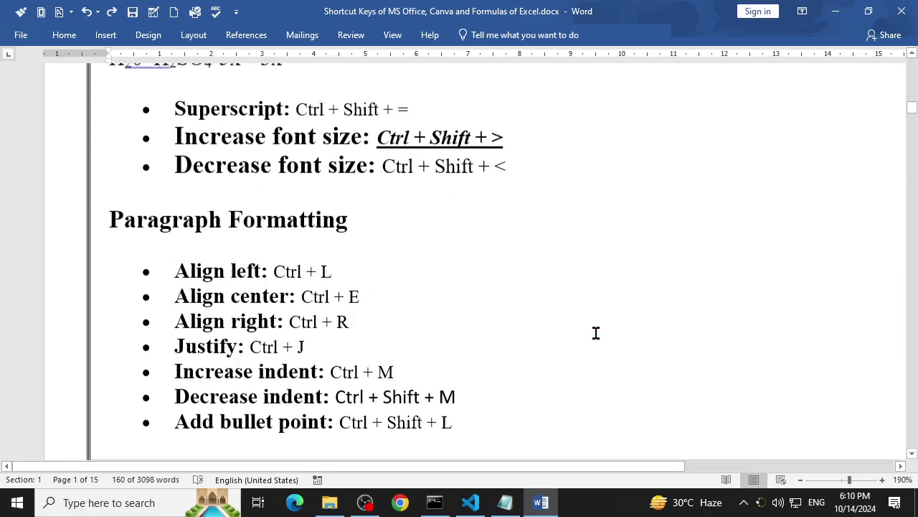
scroll(551, 320, "up", 2)
scroll(550, 326, "up", 4)
scroll(547, 338, "up", 1)
left_click(544, 339)
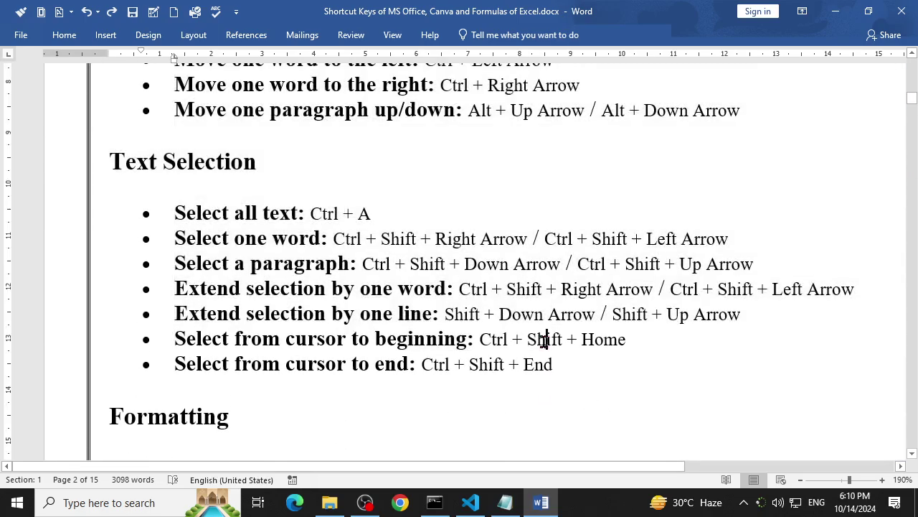
left_click_drag(222, 371, 360, 369)
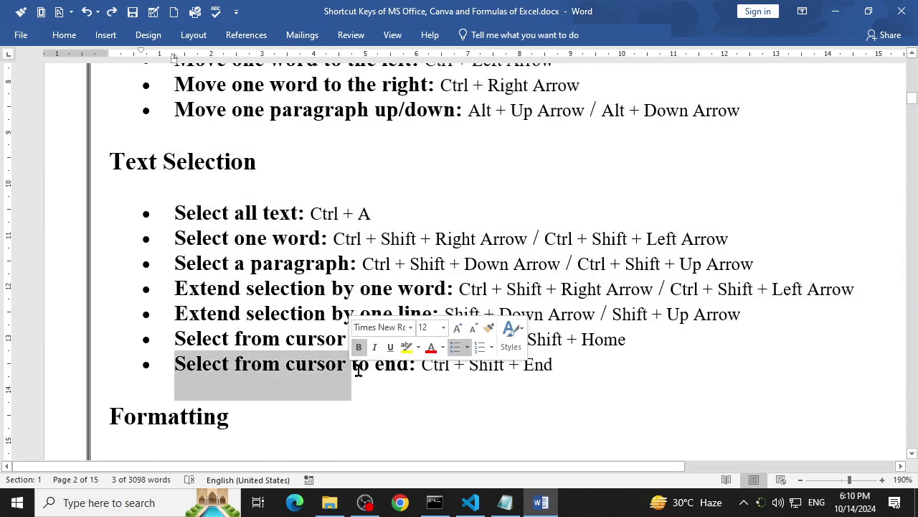
left_click(253, 337)
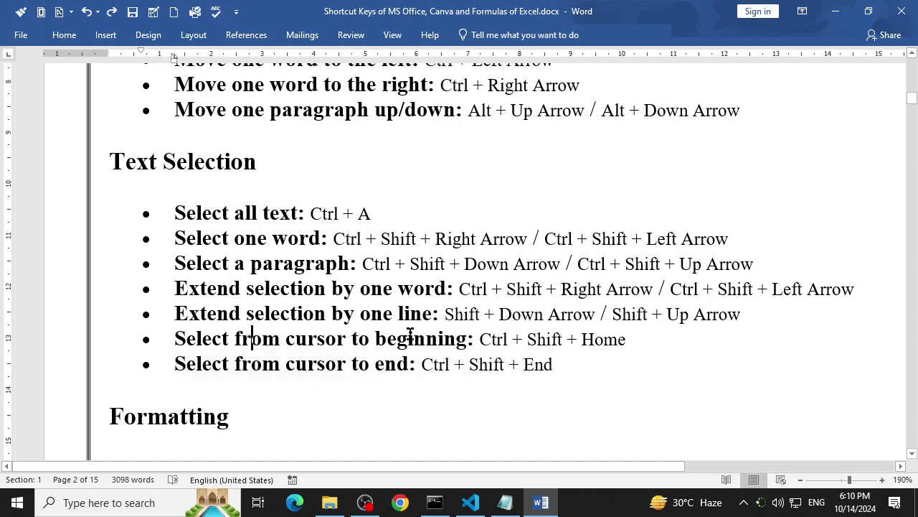
left_click_drag(478, 339, 527, 342)
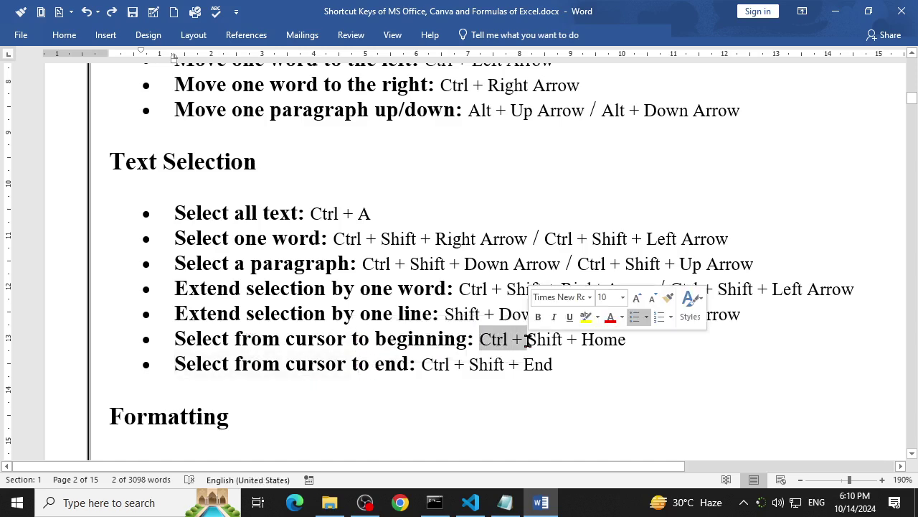
Step: Select from the cursor to the document end with Ctrl+Shift+End and zoom to 120%
key("ctrl+shift+End")
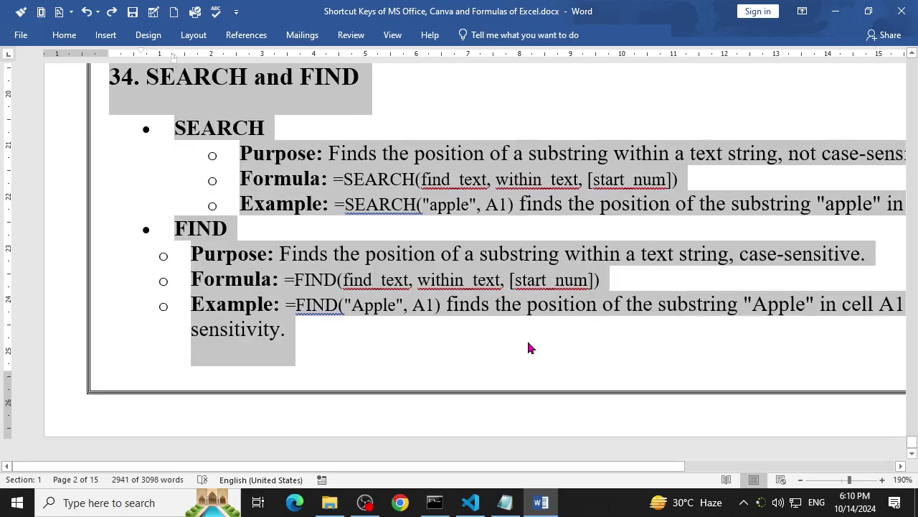
scroll(631, 339, "up", 5)
scroll(632, 340, "up", 8)
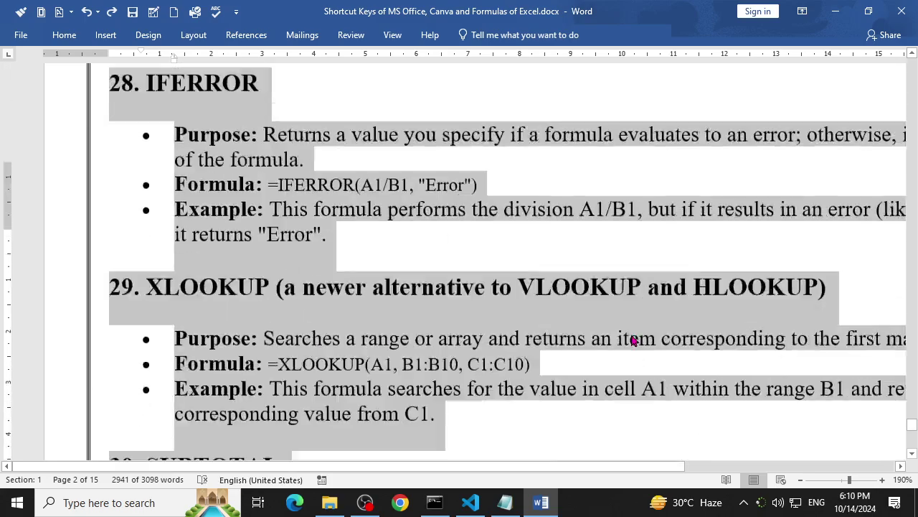
scroll(627, 349, "up", 8)
scroll(624, 349, "up", 8)
scroll(621, 344, "up", 8)
scroll(614, 339, "up", 8)
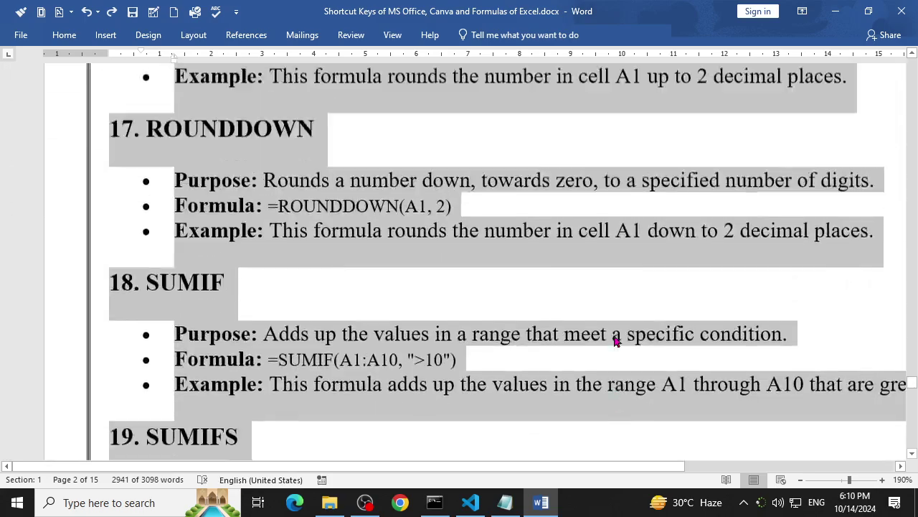
scroll(614, 339, "up", 8)
scroll(614, 339, "up", 8)
scroll(614, 340, "up", 5)
scroll(614, 340, "up", 8)
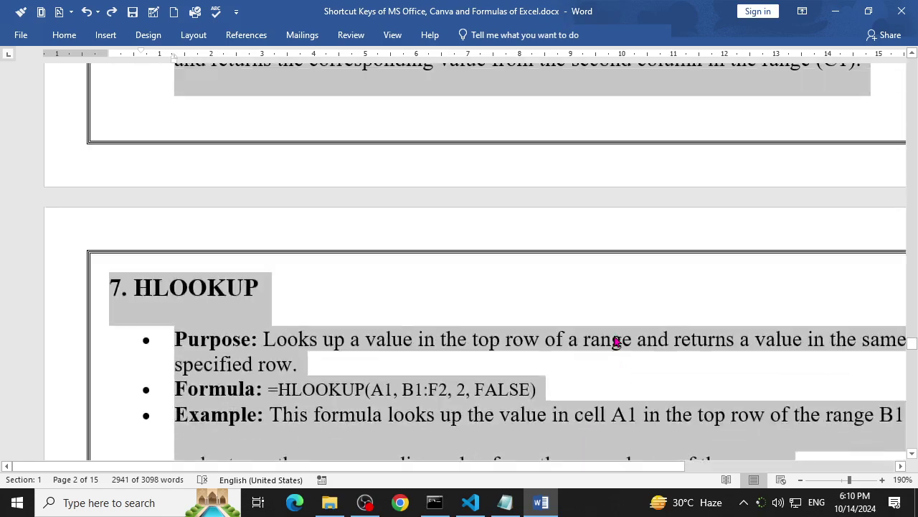
scroll(614, 340, "up", 5)
scroll(614, 341, "up", 10)
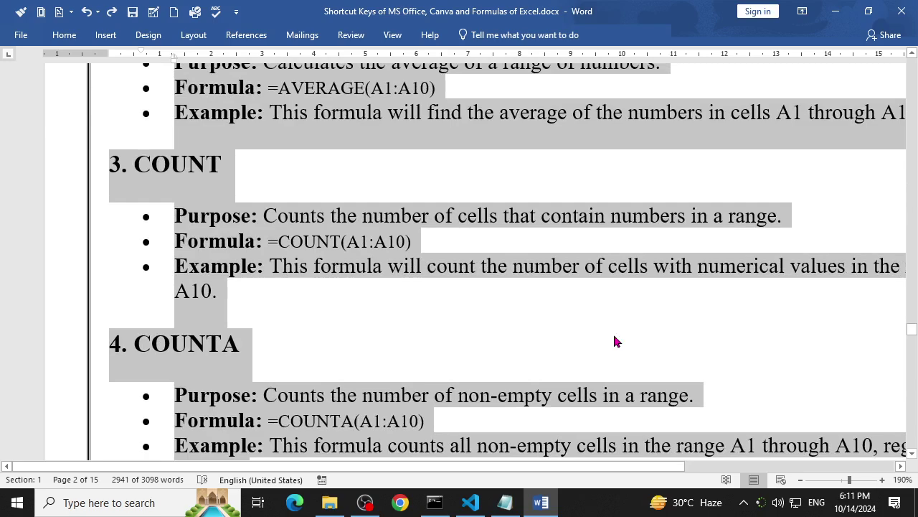
scroll(614, 341, "up", 8)
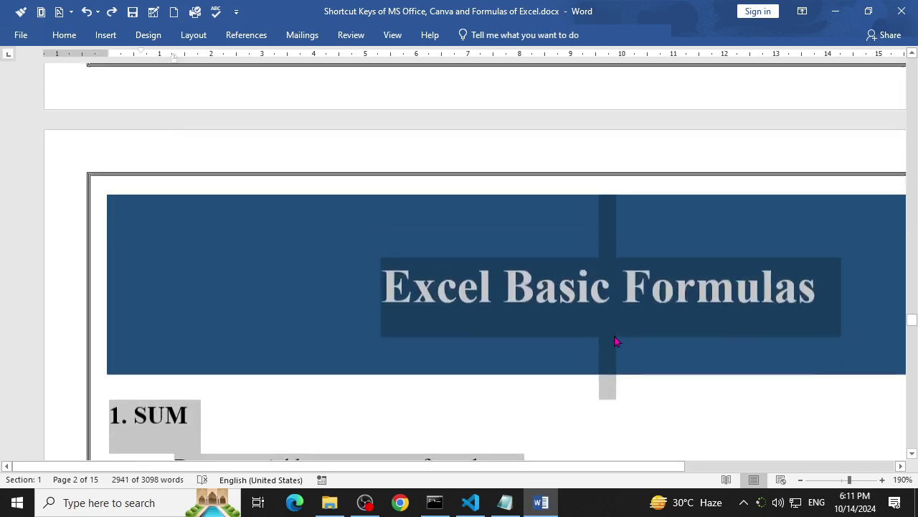
scroll(614, 341, "up", 5)
scroll(607, 365, "down", 3)
scroll(607, 358, "down", 3)
scroll(607, 358, "down", 7)
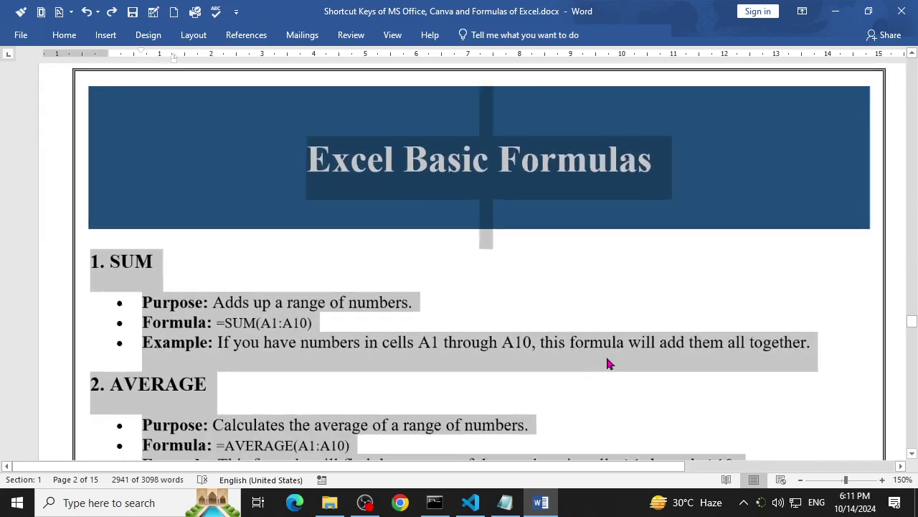
Step: Clear the selection and bring the MS Excel Navigation shortcuts (Ctrl + Home through Ctrl + Page Up) into view
left_click(566, 321)
scroll(541, 330, "up", 10)
scroll(541, 329, "up", 10)
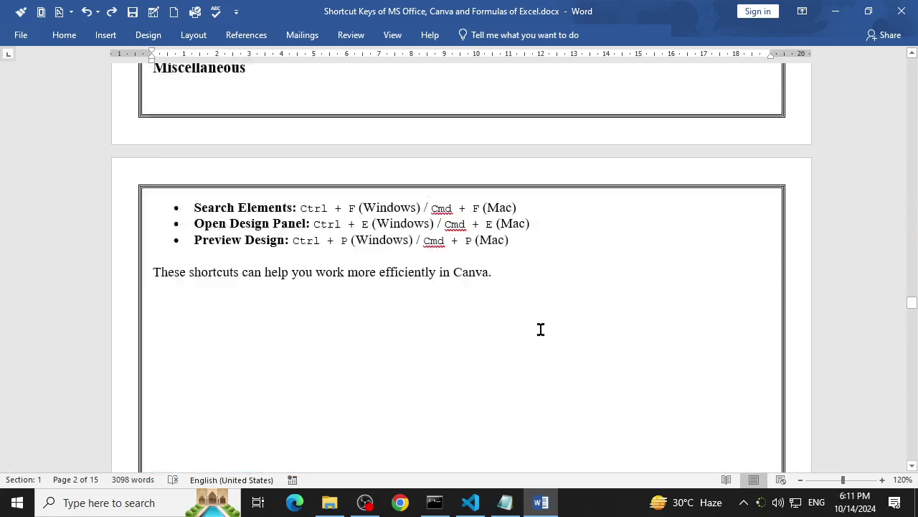
scroll(541, 330, "up", 10)
scroll(541, 329, "up", 10)
scroll(541, 330, "up", 10)
scroll(541, 329, "up", 10)
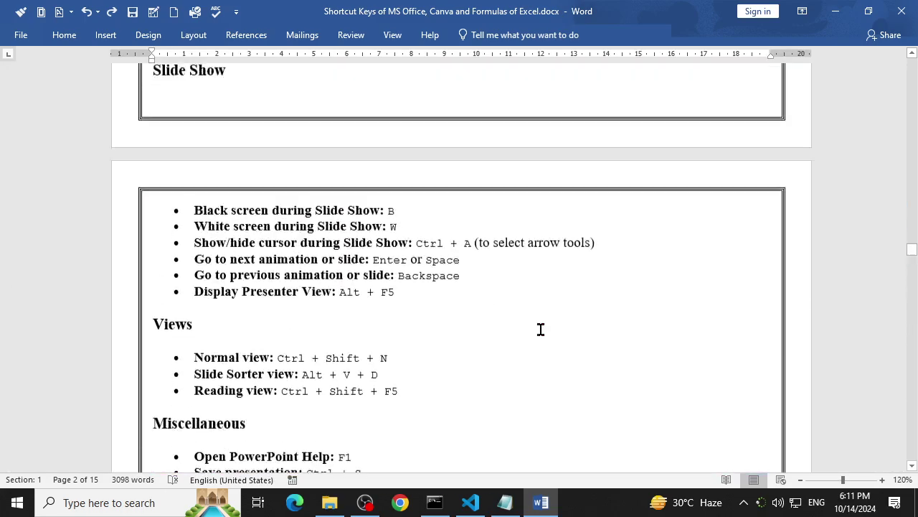
scroll(540, 330, "up", 10)
scroll(541, 329, "up", 10)
scroll(541, 329, "up", 10)
scroll(541, 329, "up", 10)
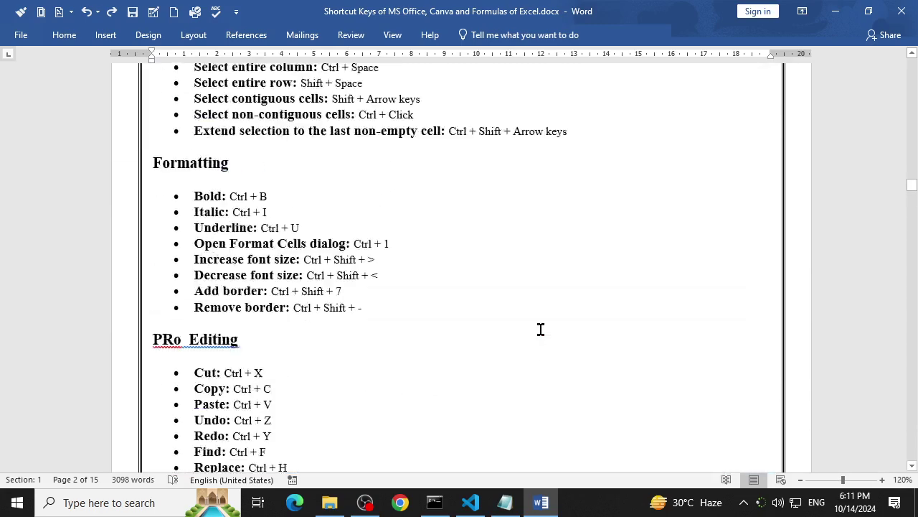
scroll(541, 329, "up", 10)
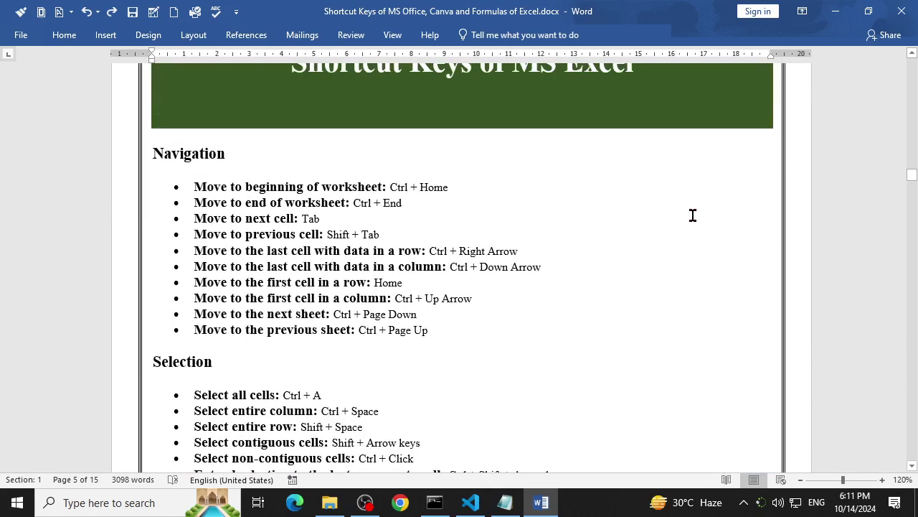
Step: Jump to page 2 with Ctrl+G Go To, then close the Go To dialog
key("ctrl+g")
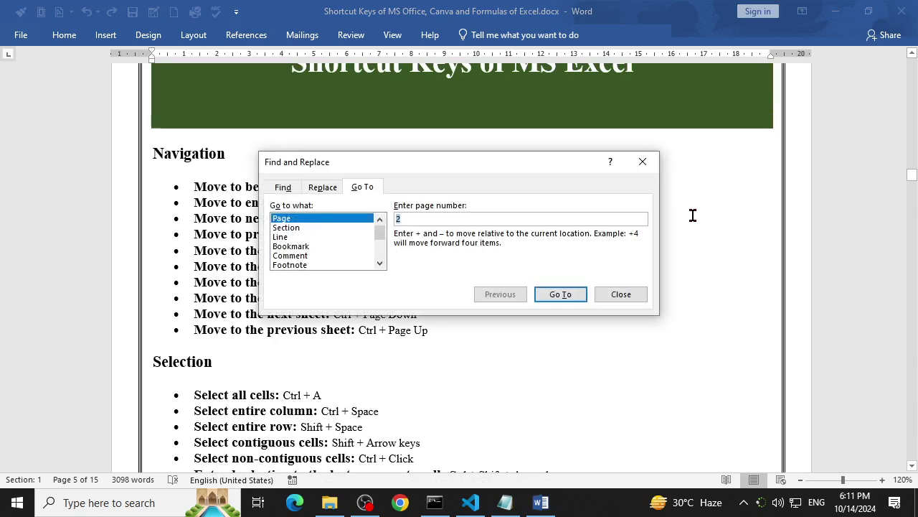
key("Return")
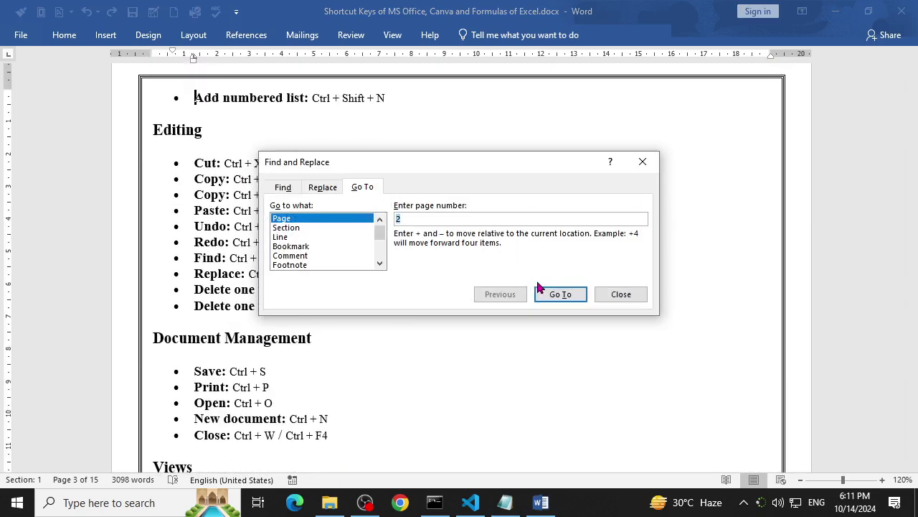
left_click(638, 298)
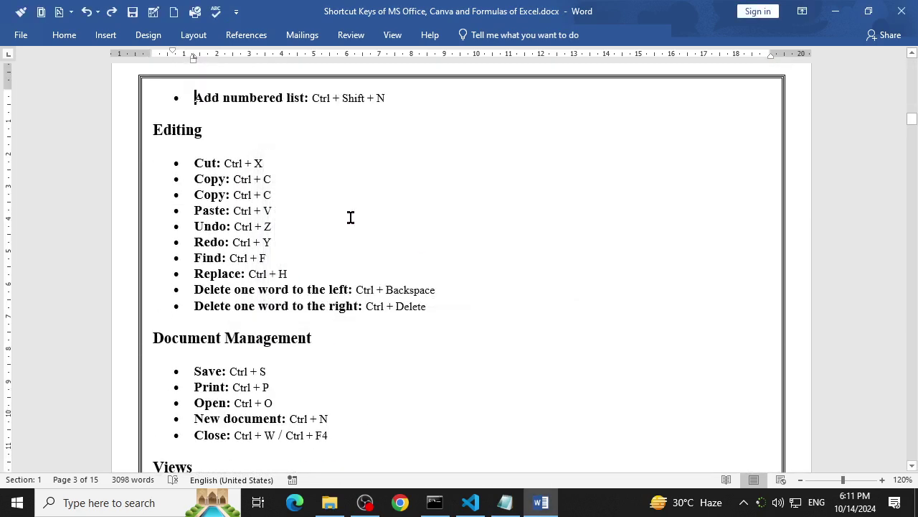
Step: Bring page 2's Text Selection and Formatting lists, with the H₂0 example line, into view
scroll(265, 194, "down", 3)
scroll(265, 194, "down", 1)
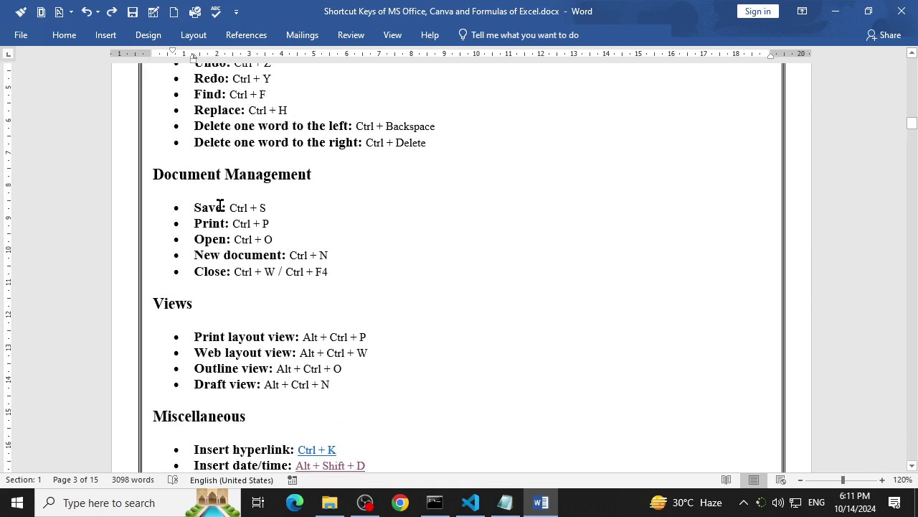
left_click_drag(217, 207, 316, 286)
scroll(294, 334, "down", 3)
scroll(284, 352, "up", 4)
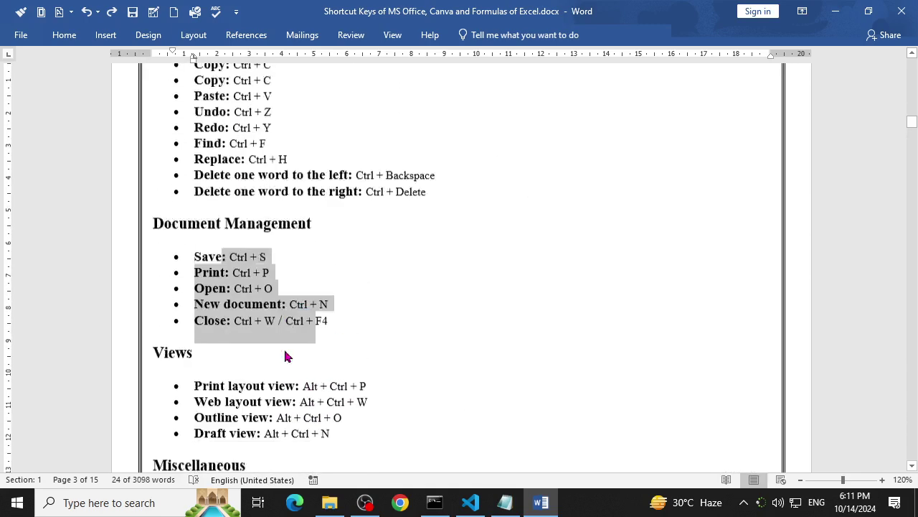
scroll(285, 349, "up", 5)
scroll(285, 349, "up", 6)
scroll(285, 348, "up", 1)
scroll(284, 349, "up", 4)
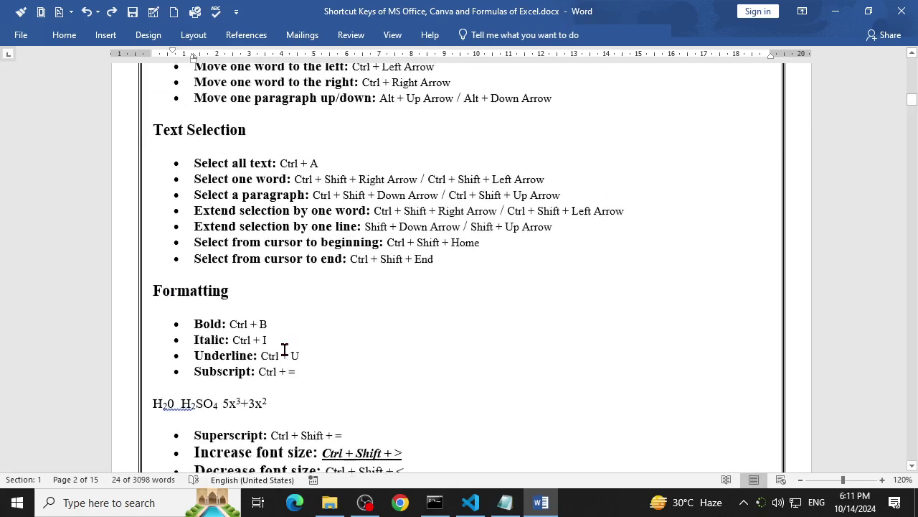